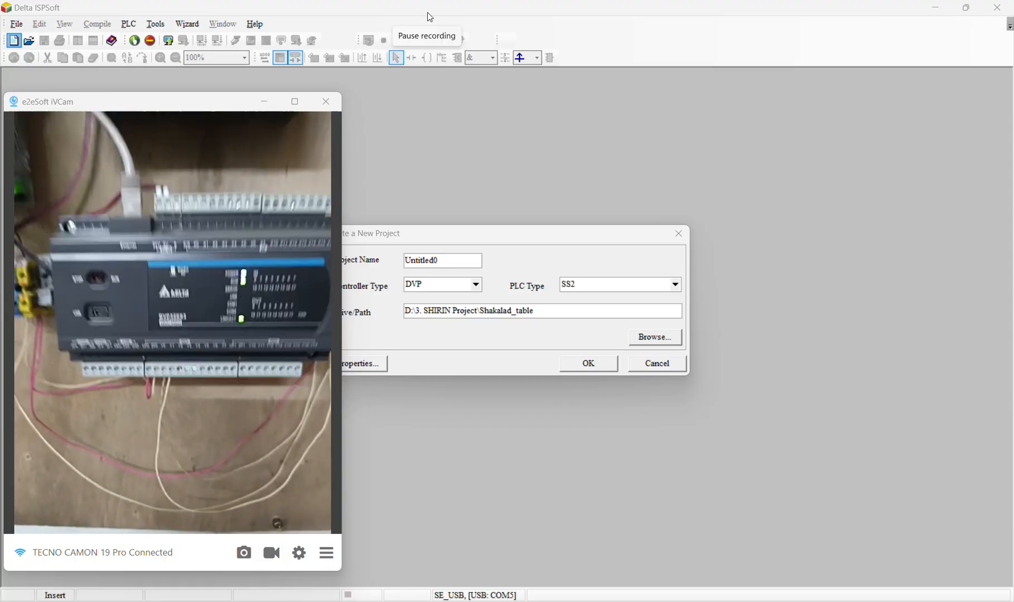
Set the new project's PLC type to ES3 and enter Test as the project name
click(268, 103)
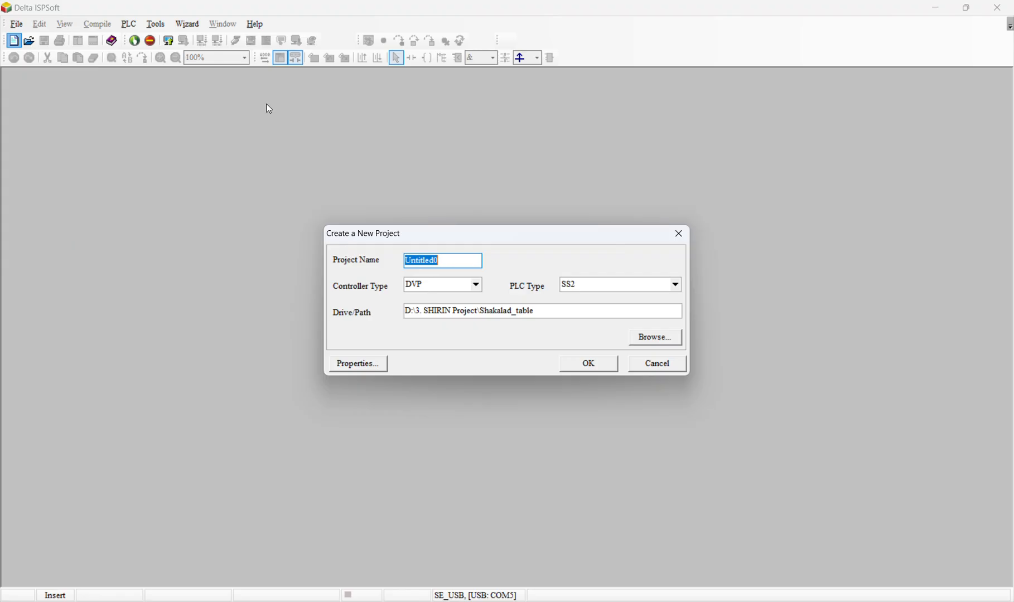
click(572, 285)
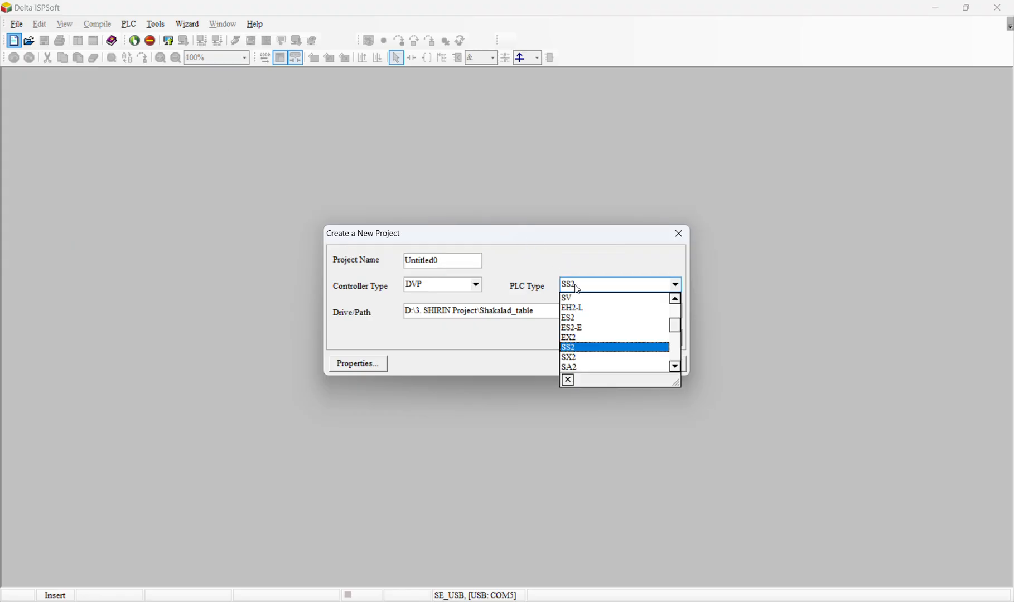
scroll(606, 363, down, 5)
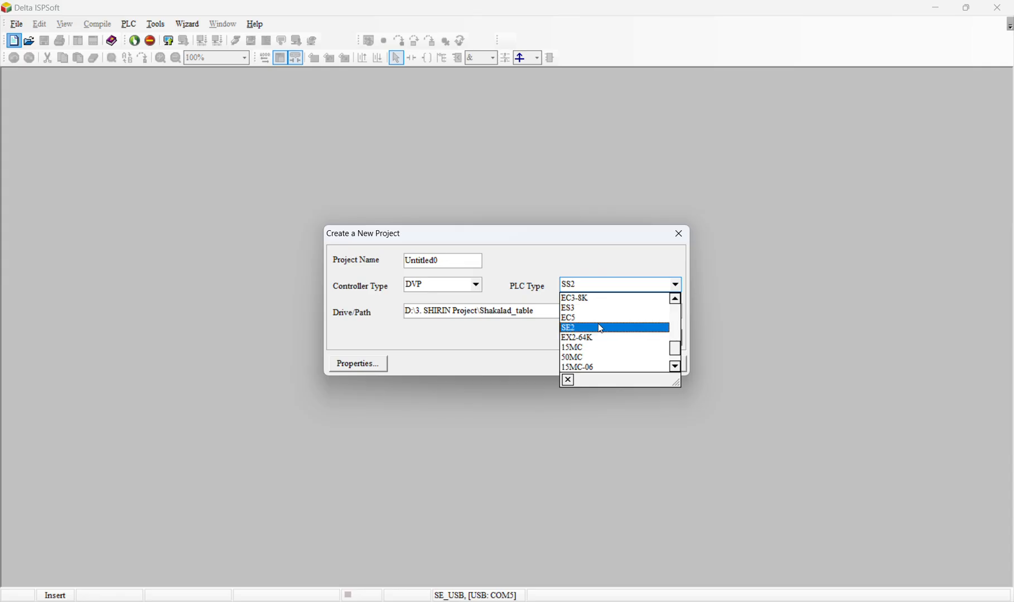
click(592, 308)
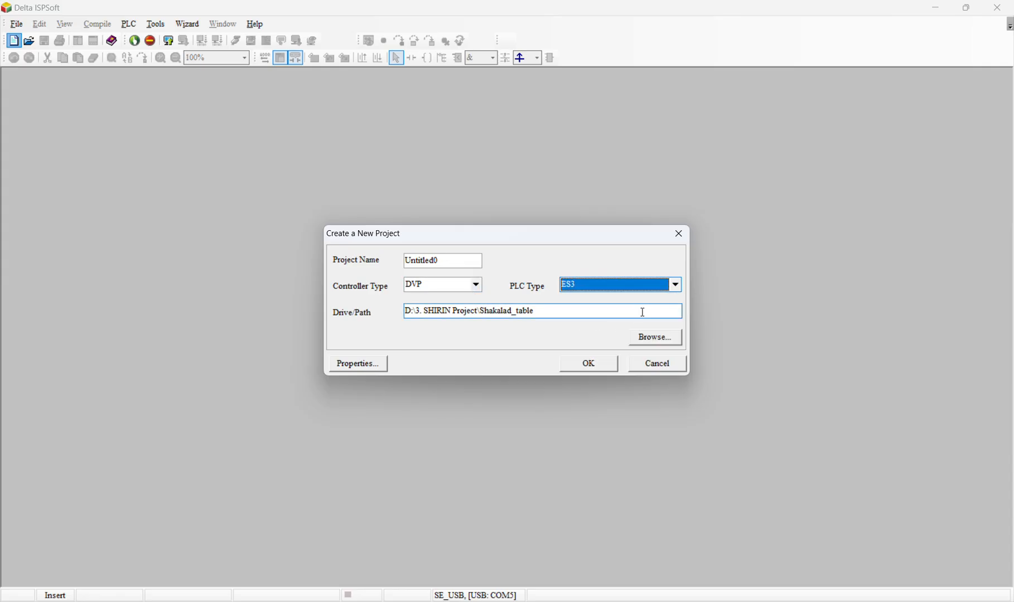
drag(449, 259, 283, 231)
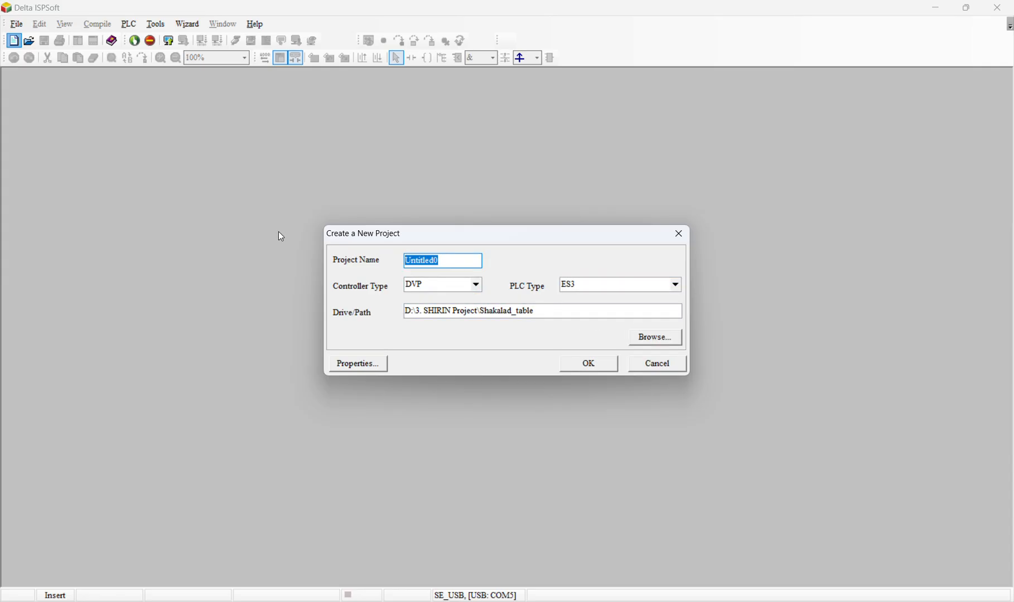
text(Tex)
Set the project path to the user profile's Desktop folder on drive C
click(543, 311)
click(656, 337)
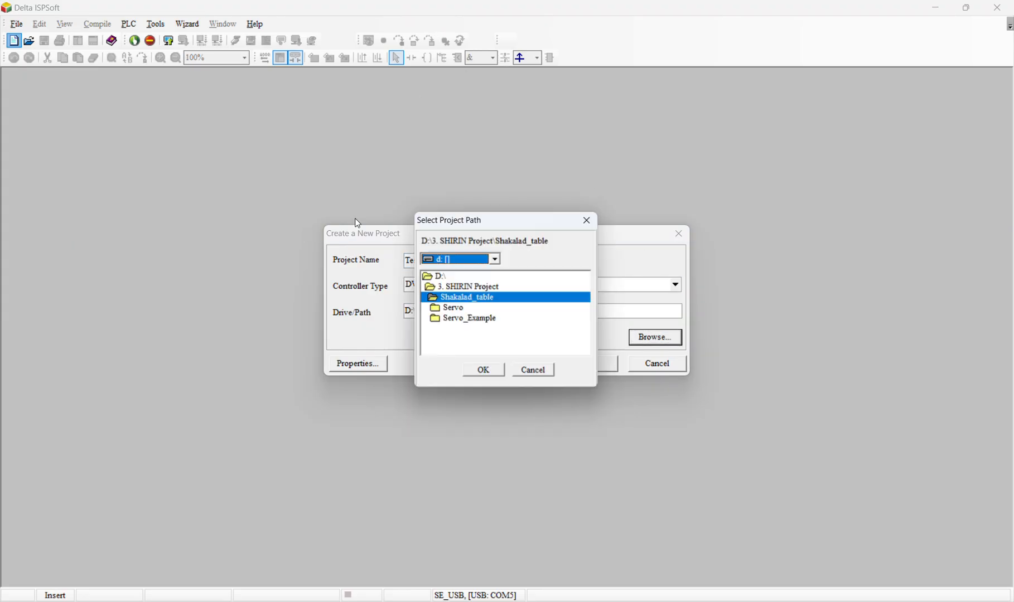
click(443, 260)
click(446, 279)
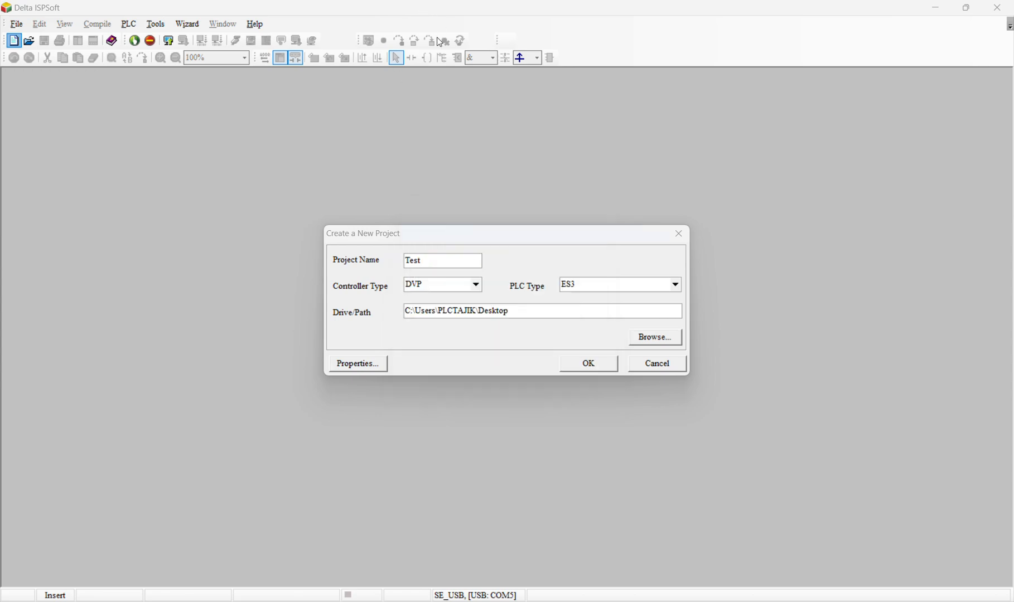
Extend the project name to Test_SE3_KINCO and create the project, with the project tree widened
click(428, 260)
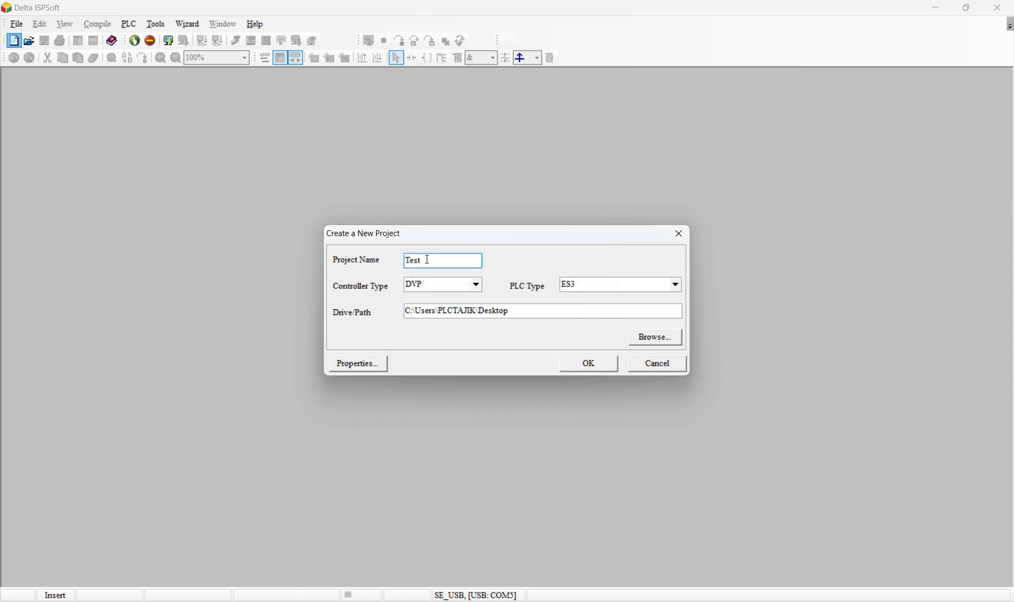
text(_SE3_KINCO)
click(595, 363)
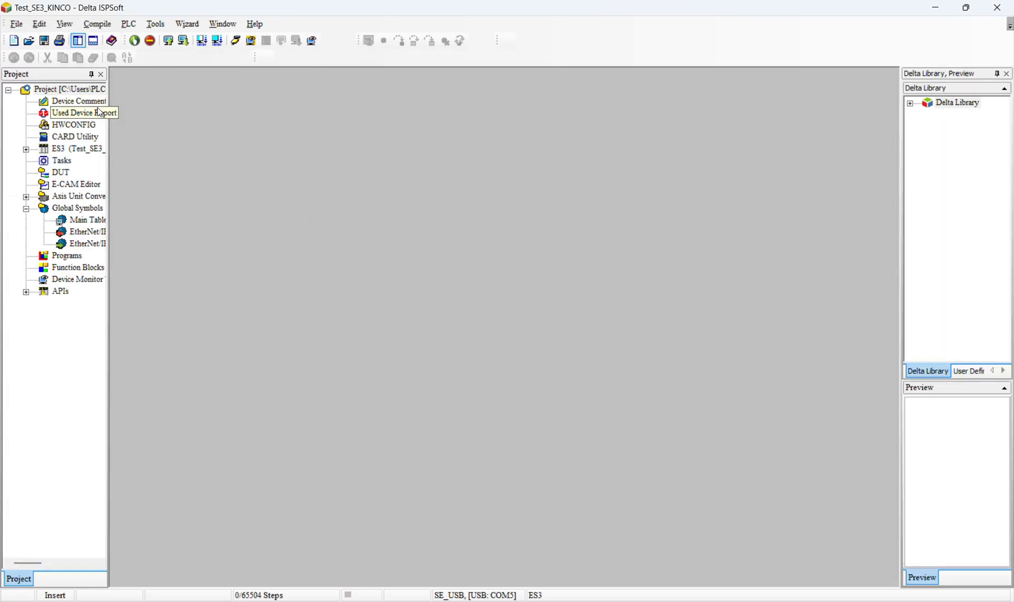
drag(107, 109, 153, 128)
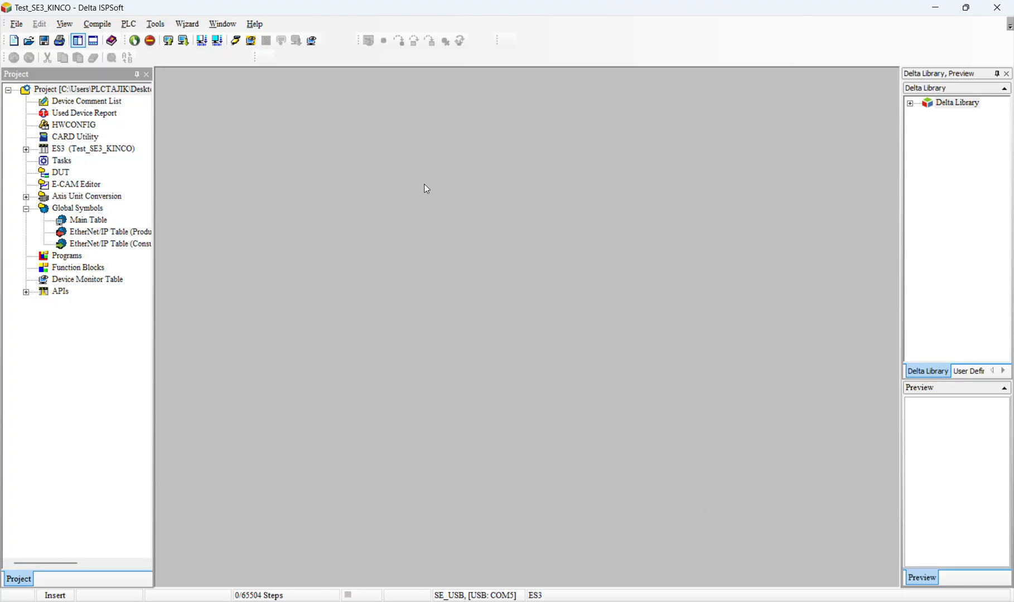
Switch to COMMGR and create a new communication driver
click(852, 601)
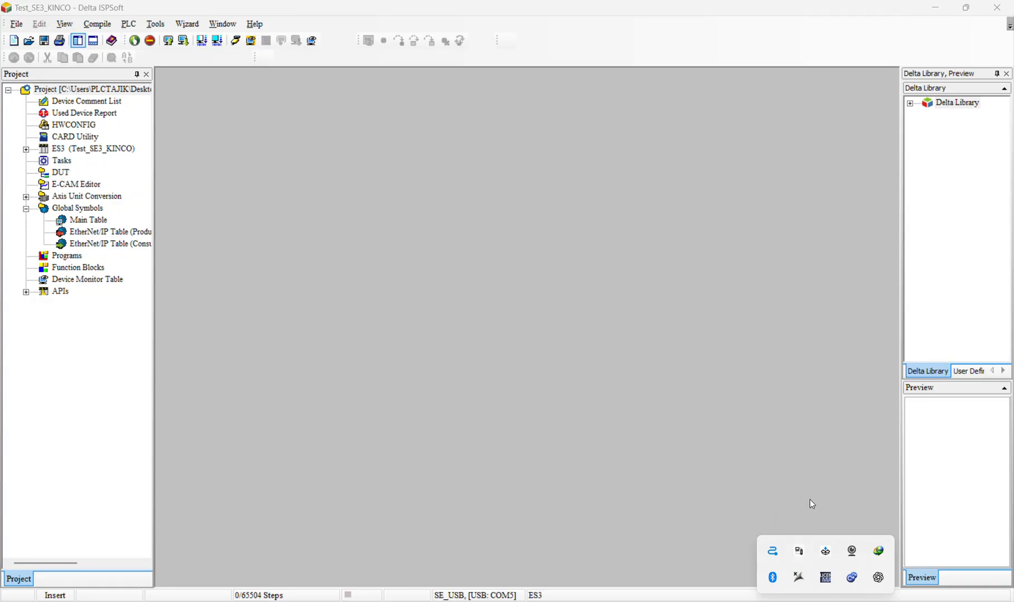
click(800, 552)
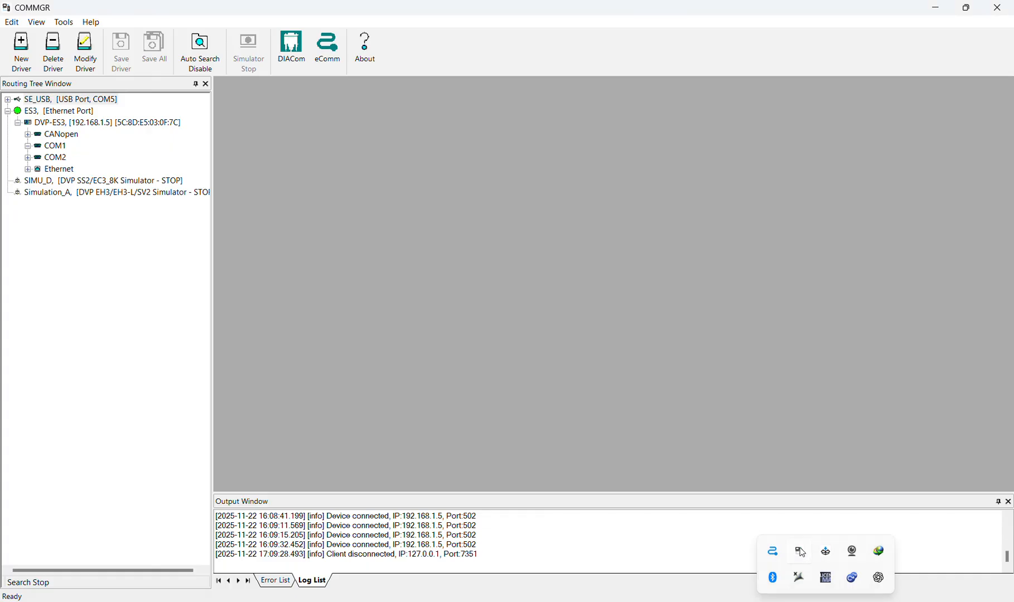
click(8, 112)
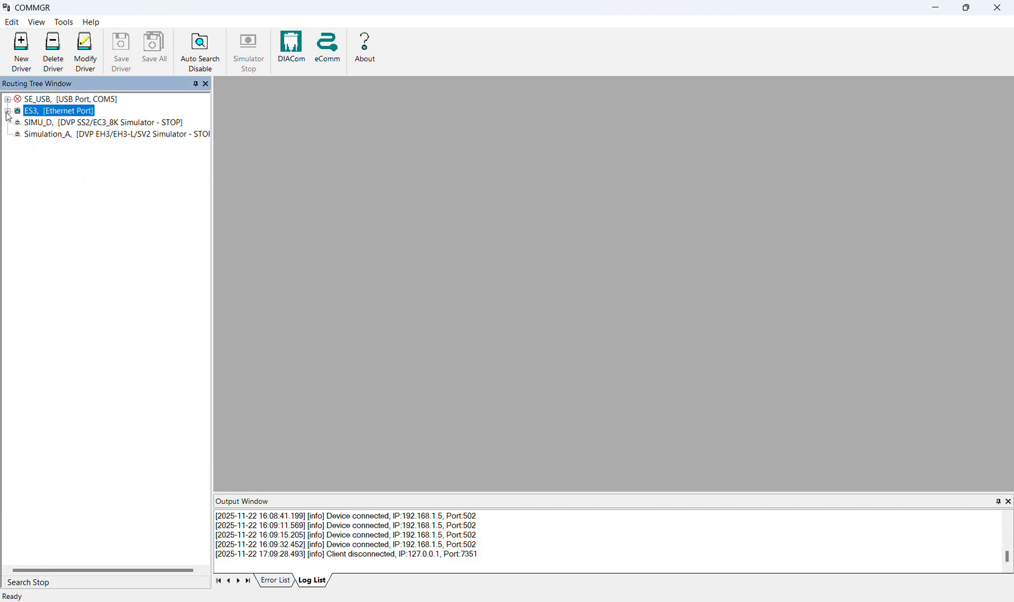
click(20, 47)
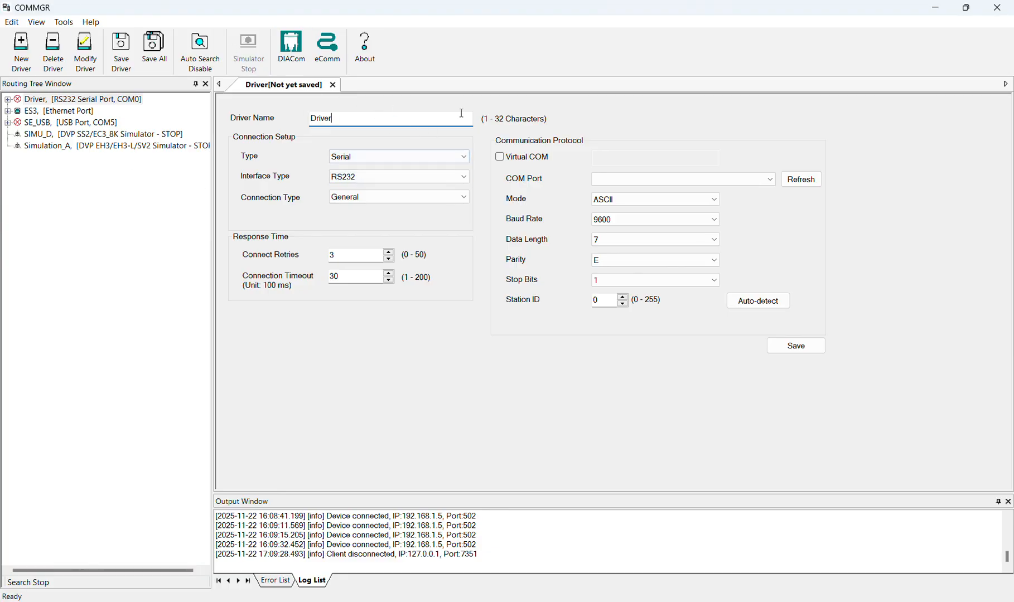
Name the driver SE_Eternet and set its connection setup type to Ethernet
double_click(352, 116)
text(SE_Eternet)
click(379, 153)
click(379, 188)
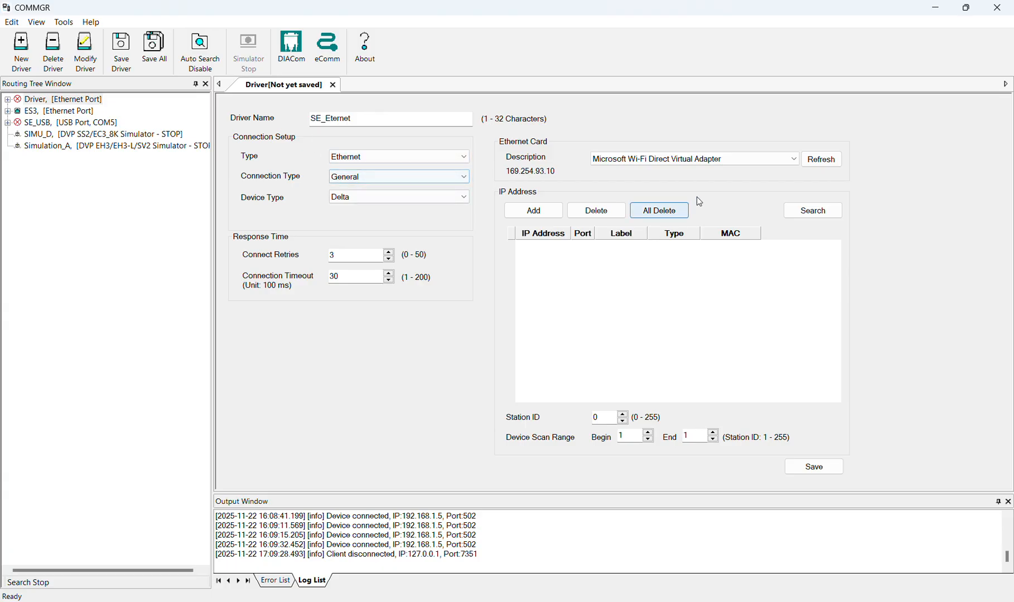
Search for the PLC through the Intel(R) Ethernet Connection (23) I219-V card and save the driver
click(812, 210)
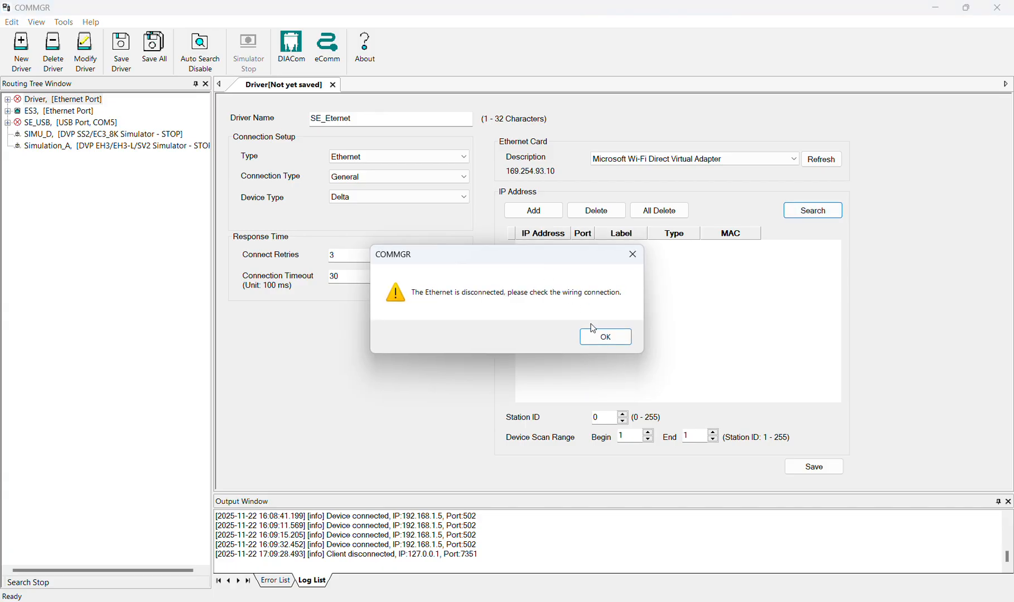
click(632, 254)
click(793, 159)
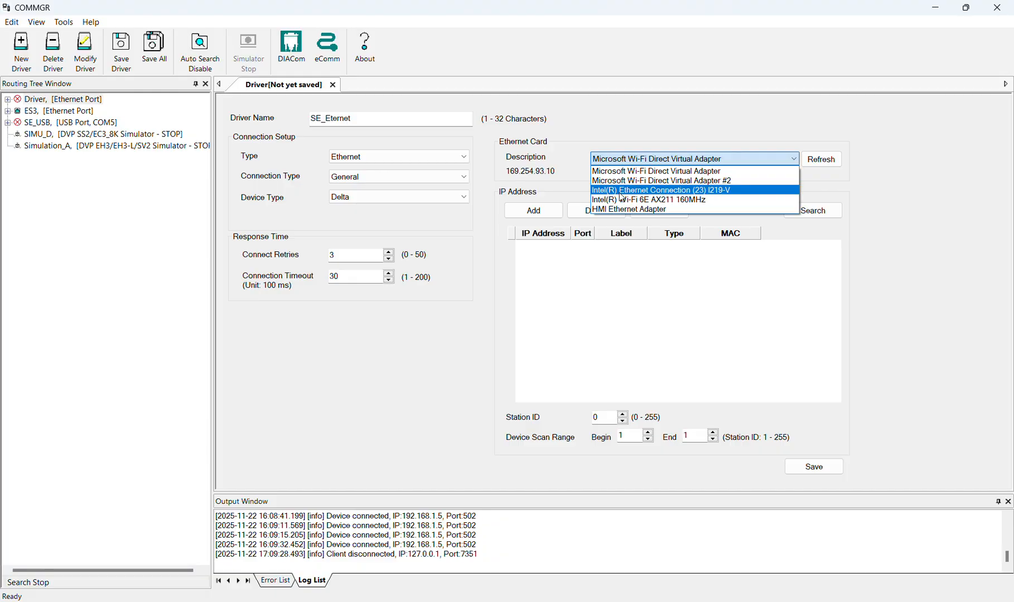
click(696, 191)
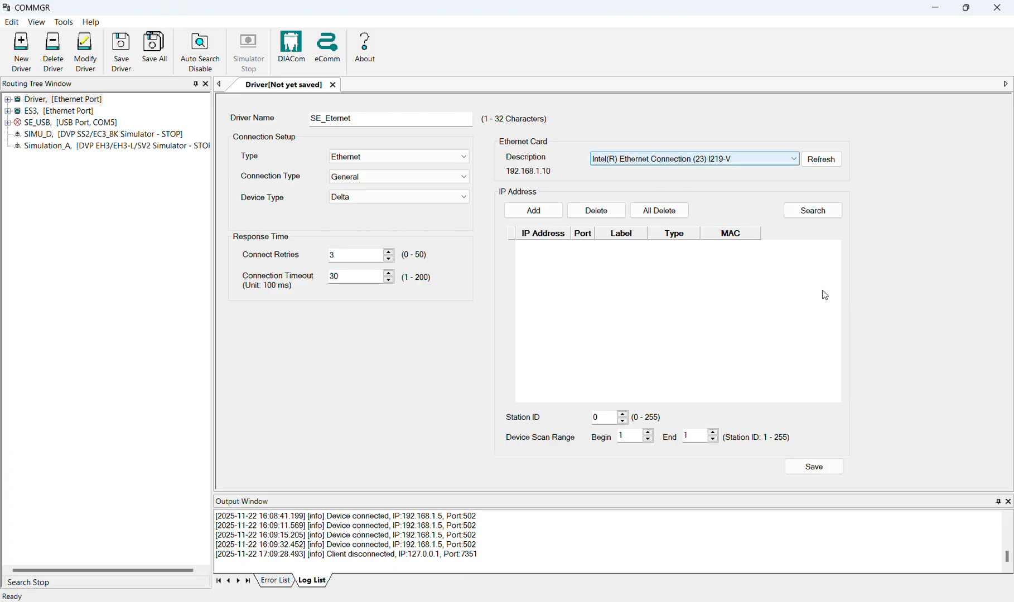
click(816, 211)
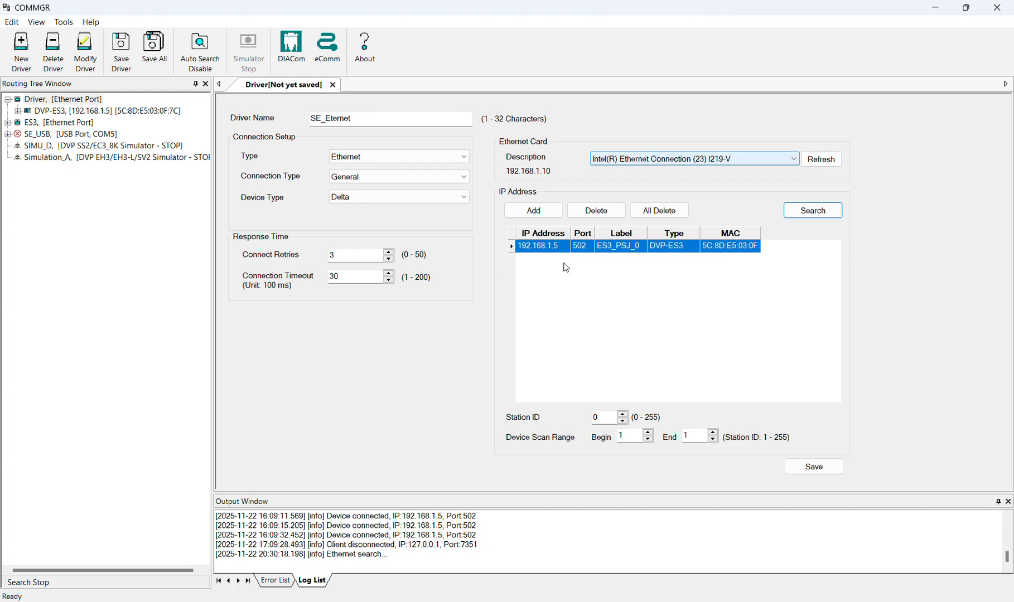
click(814, 471)
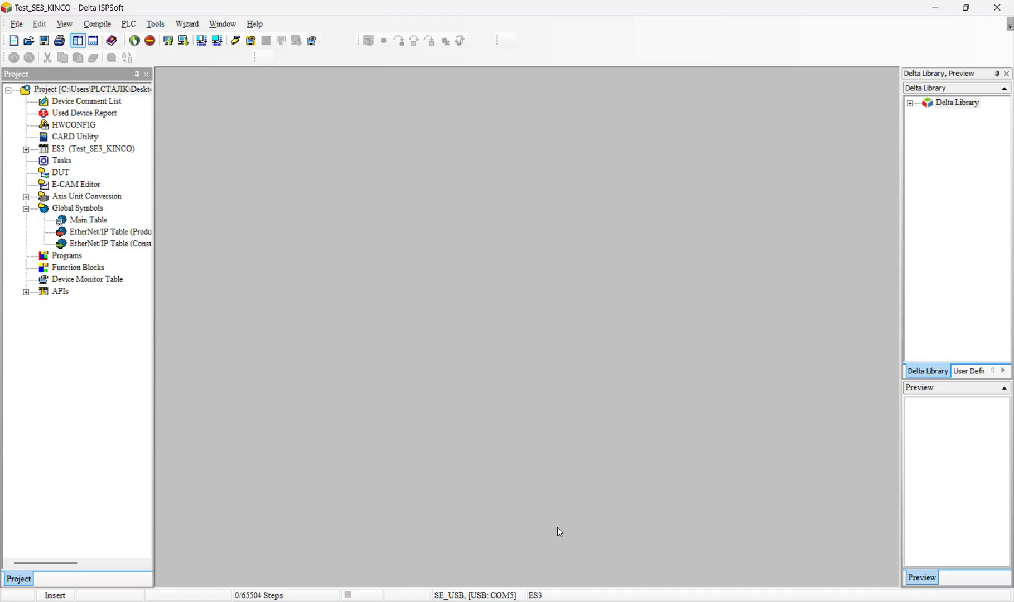
Switch back to ISPSoft and set the communication driver to SE_Eternet with IP address 192.168.1.5
click(155, 25)
click(206, 39)
click(518, 247)
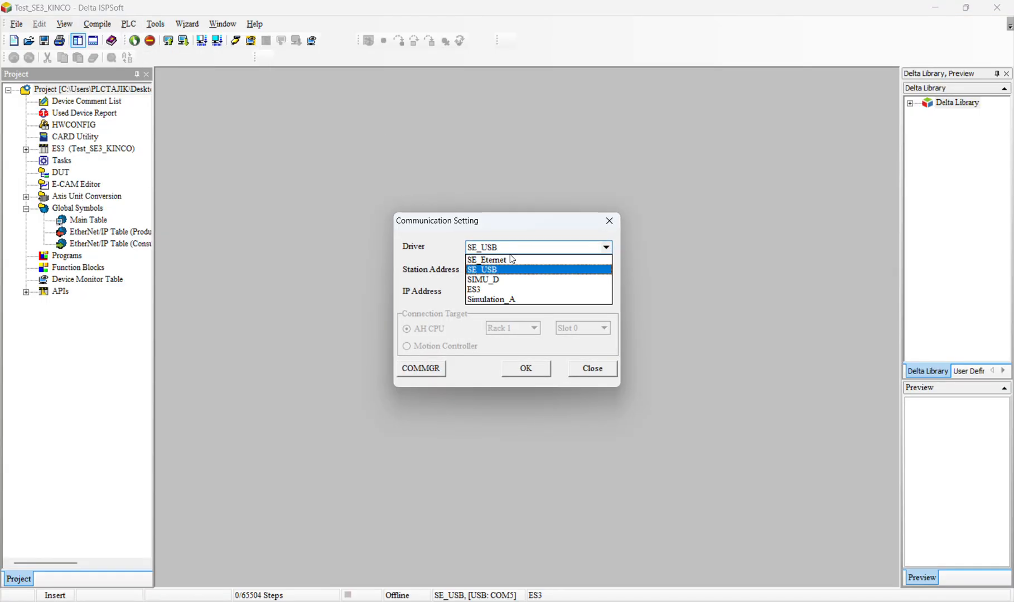
click(509, 260)
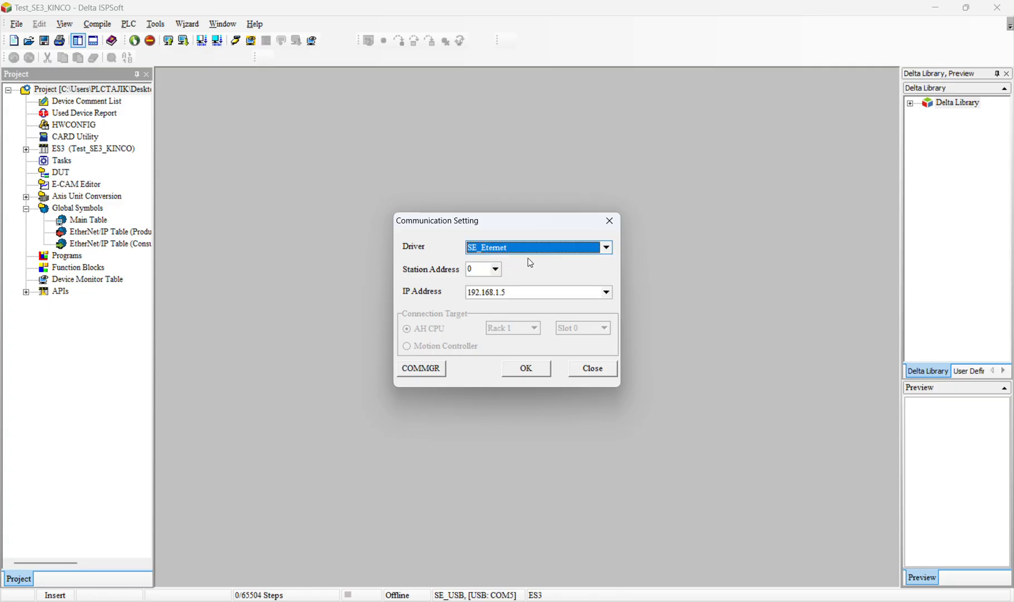
click(527, 369)
Check the connected PLC's system information and close it
click(149, 24)
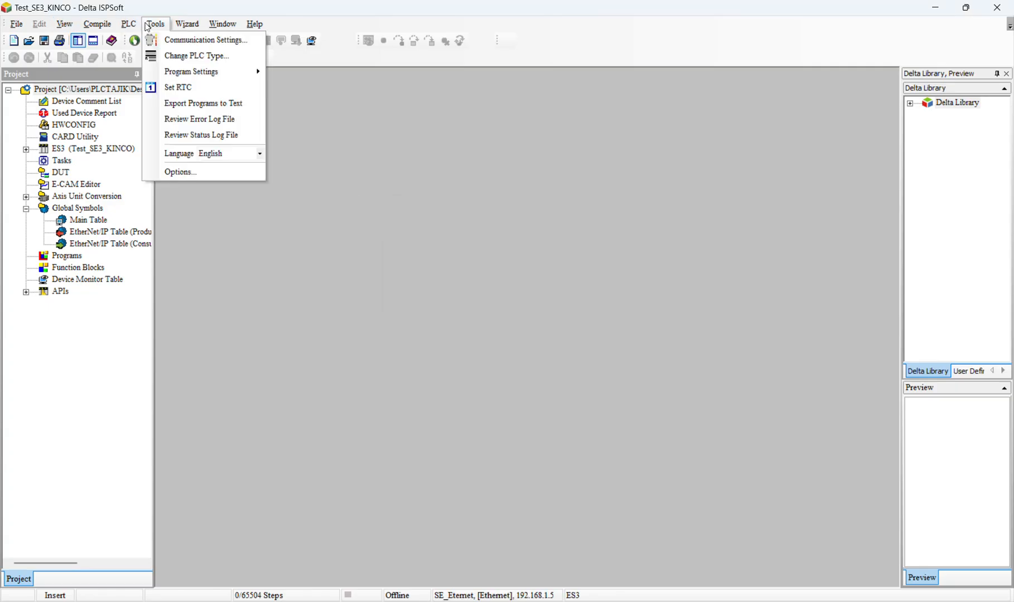
mouse_move(128, 24)
click(175, 246)
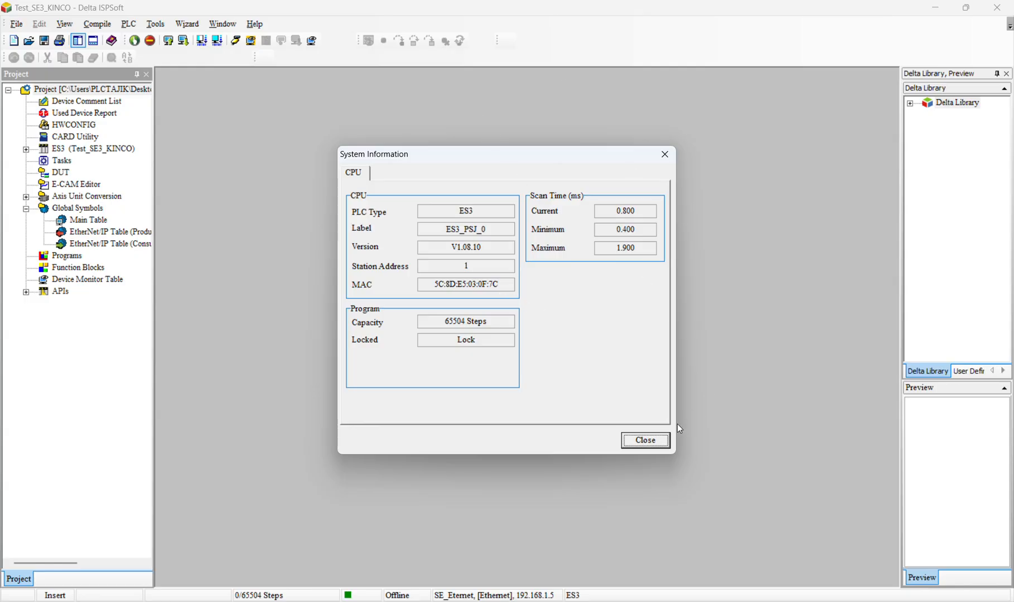
click(647, 441)
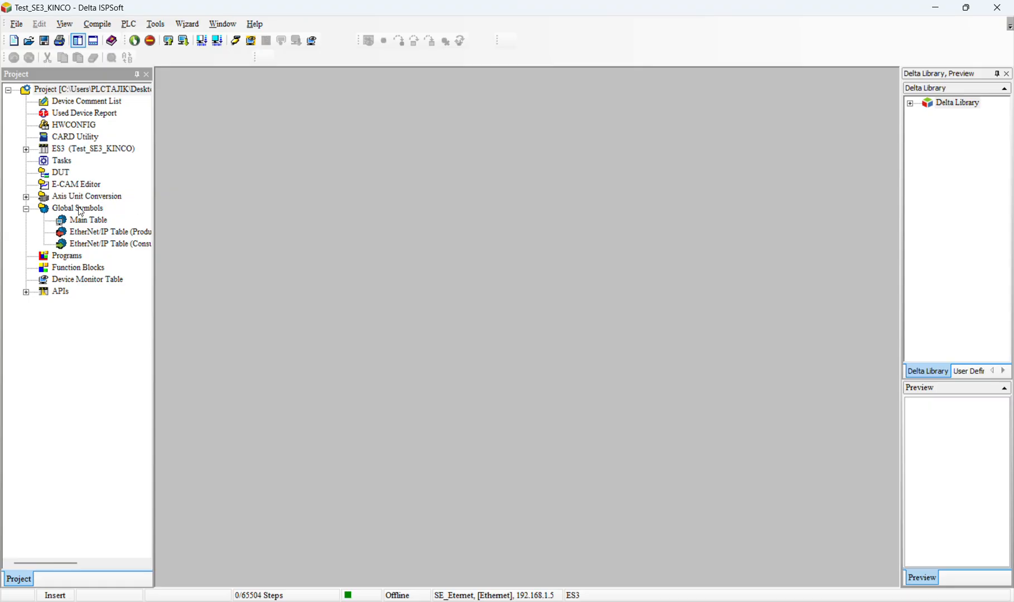
Create a program named Prog0 in Ladder Diagram (LD) under Cyclic Task (0)
right_click(44, 256)
click(72, 263)
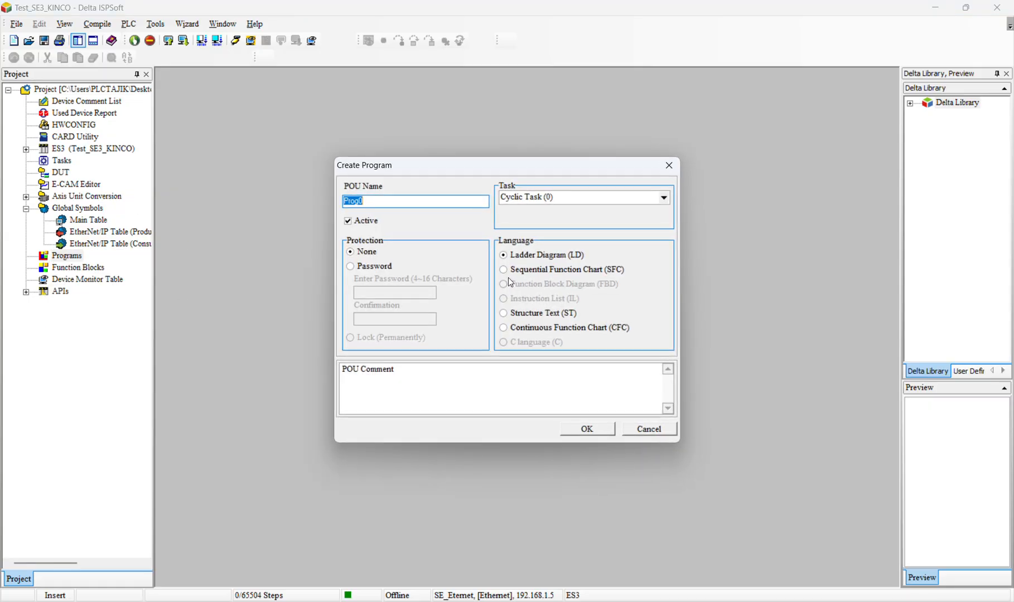
click(595, 434)
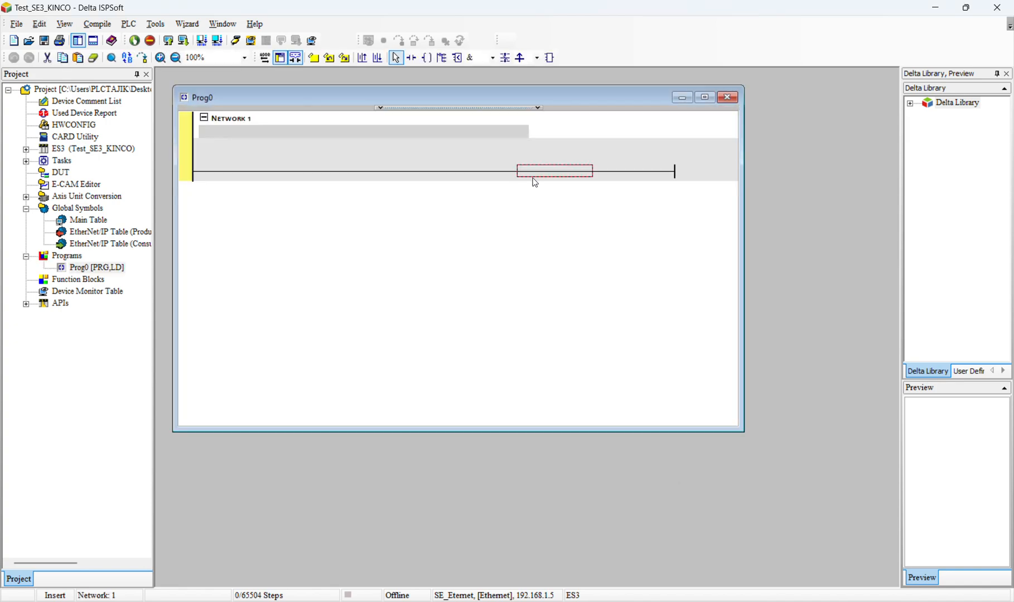
Insert a normally open contact M0 in Network 1 using the instruction ld m0
text(ld)
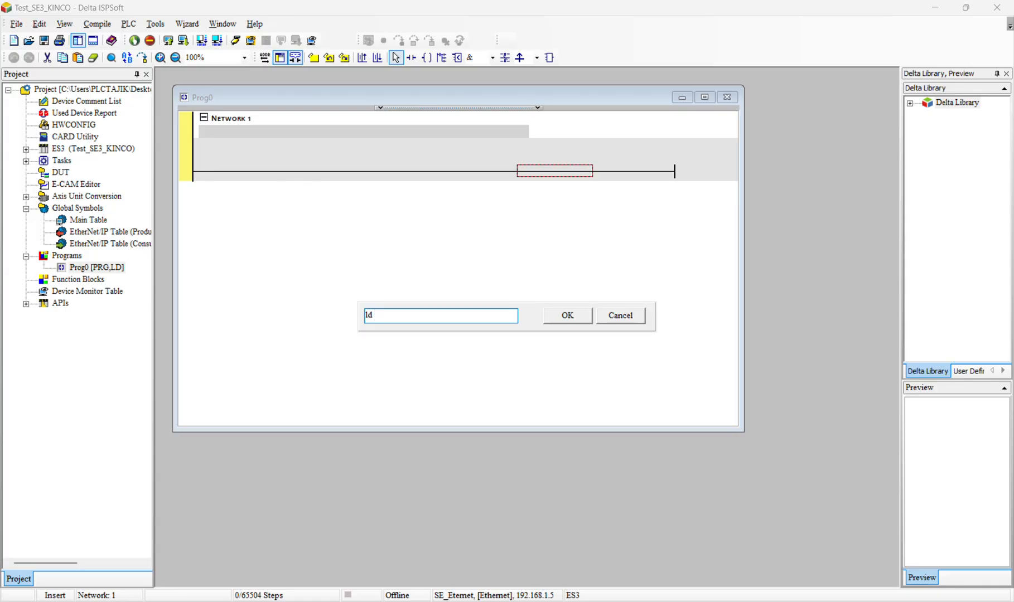
text( m0)
key(Return)
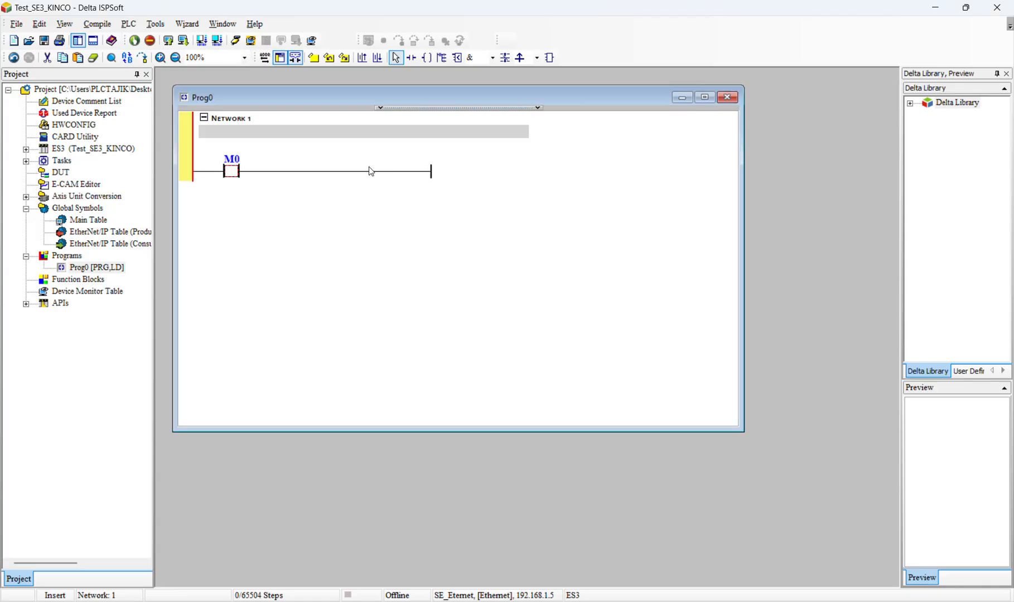
Add an unassigned contact in parallel with M0 and another in series after the branch
click(343, 174)
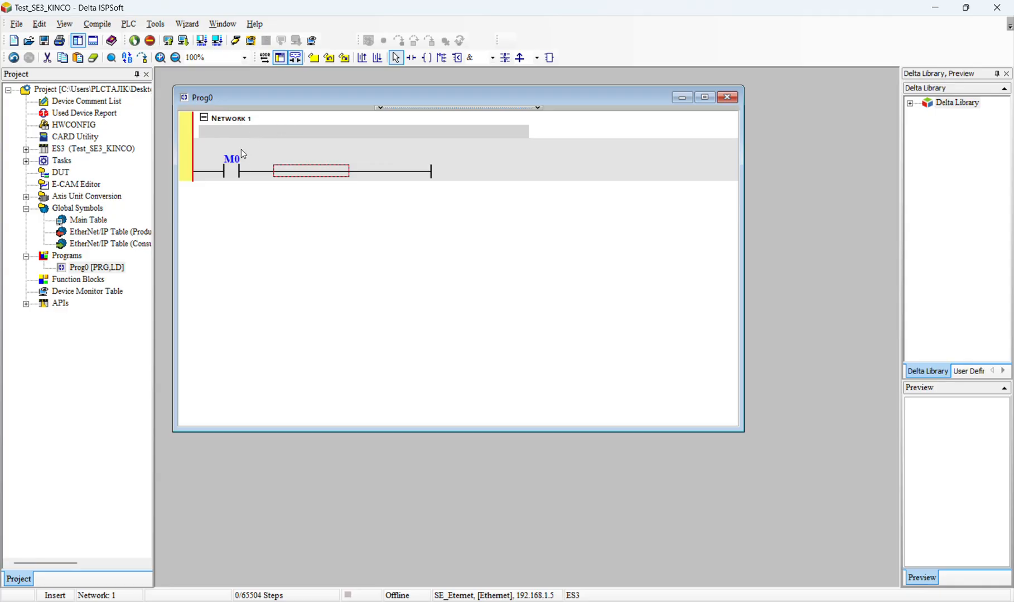
click(411, 58)
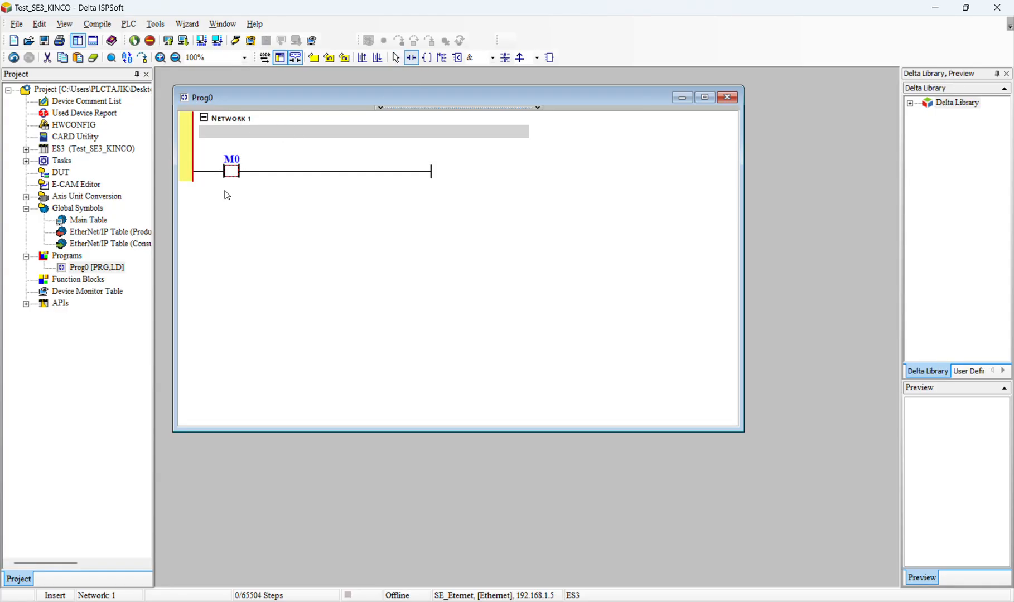
click(229, 172)
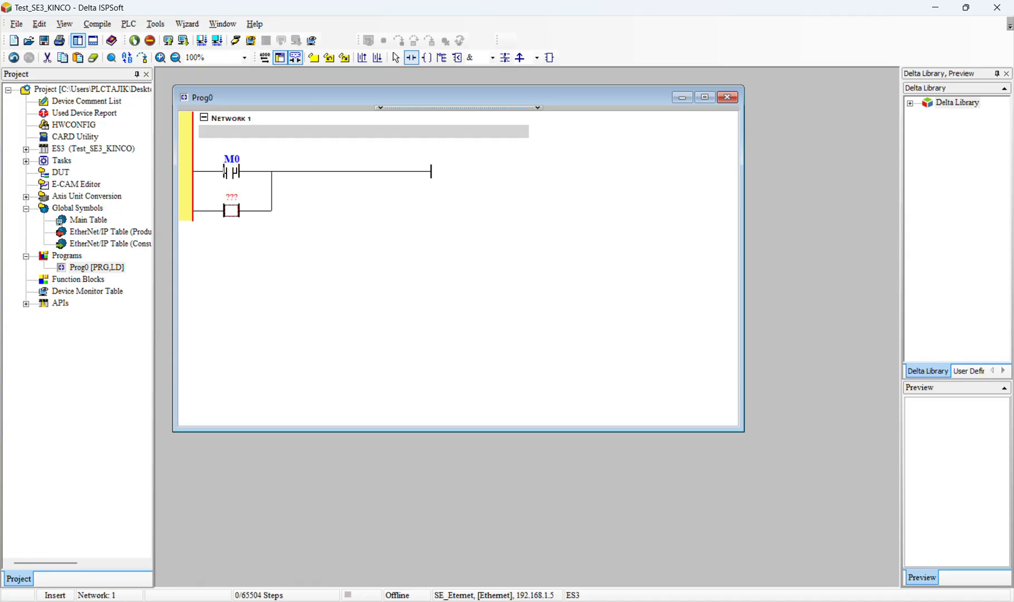
right_click(343, 174)
click(411, 60)
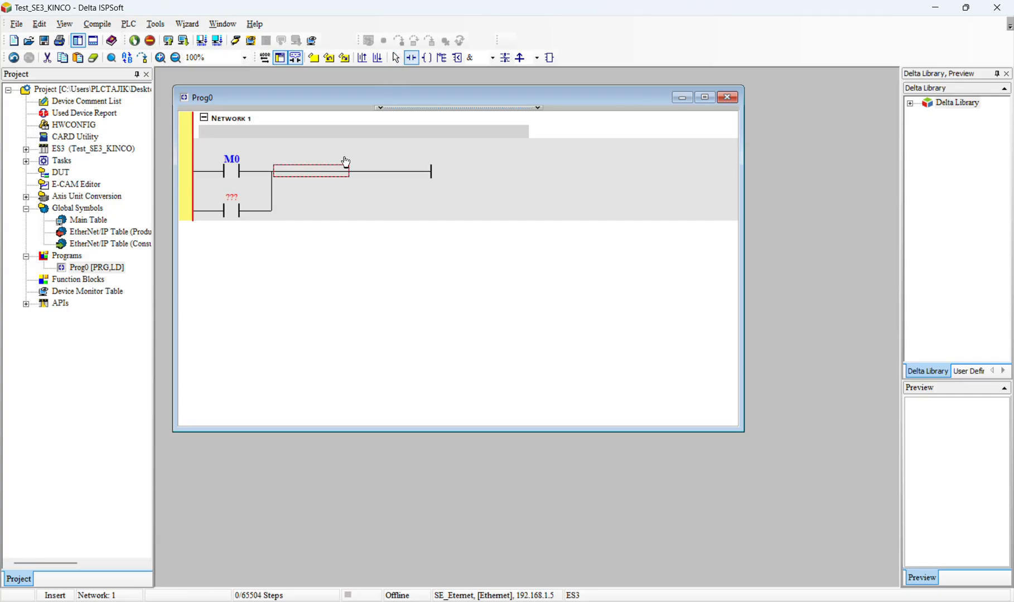
click(299, 167)
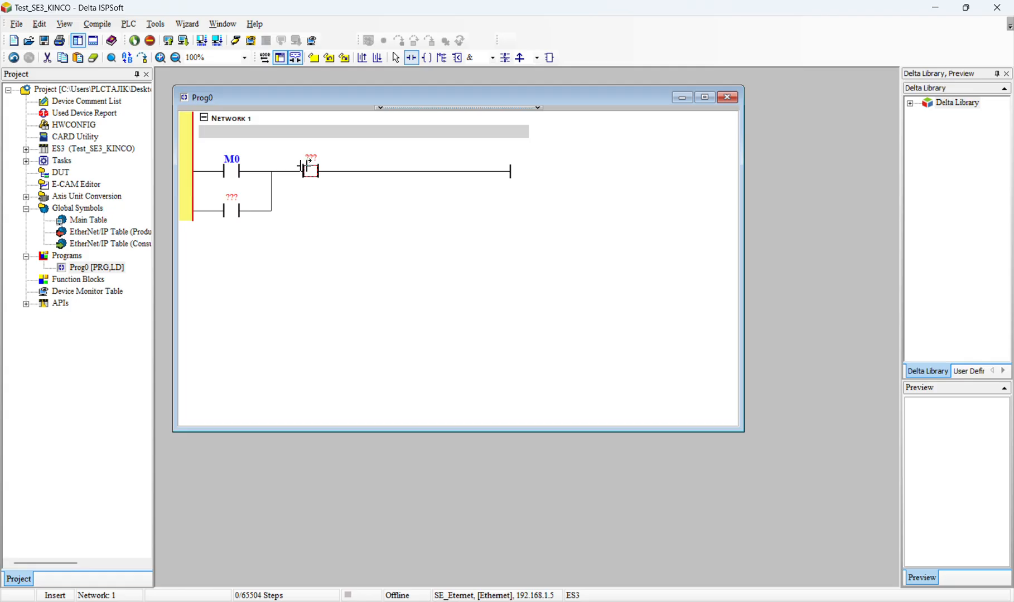
Add an unassigned output coil at the end of the Network 1 rung
click(426, 57)
click(482, 173)
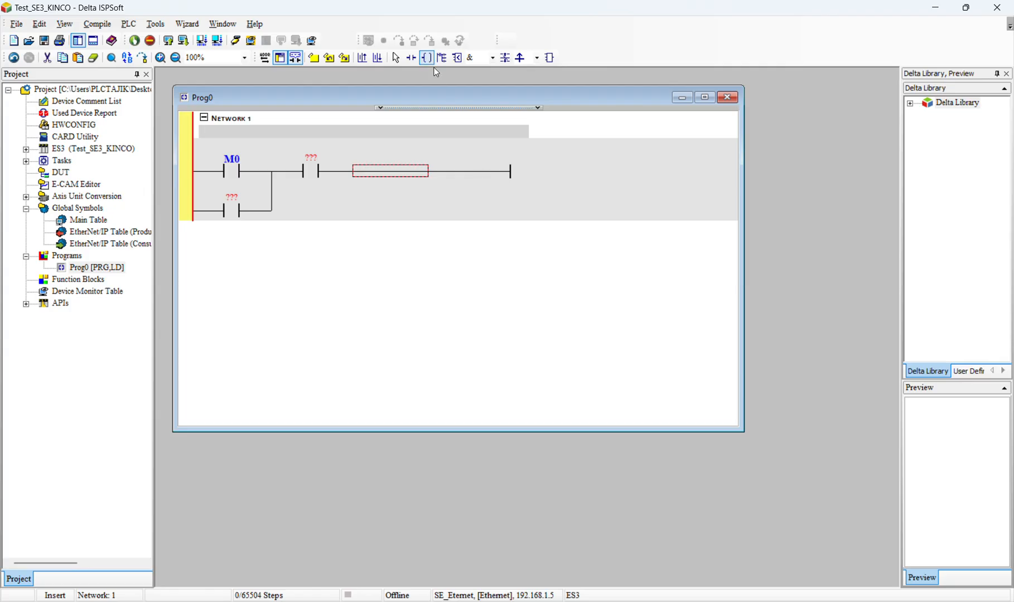
click(407, 171)
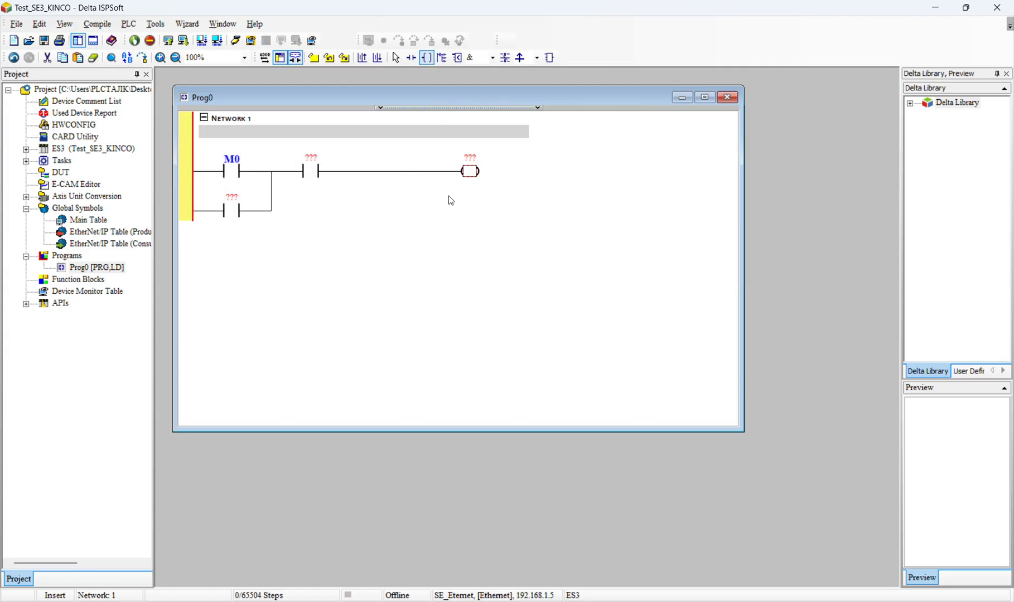
key(Escape)
Assign Y0 to both the parallel branch contact and the output coil in Network 1
double_click(237, 198)
text(y)
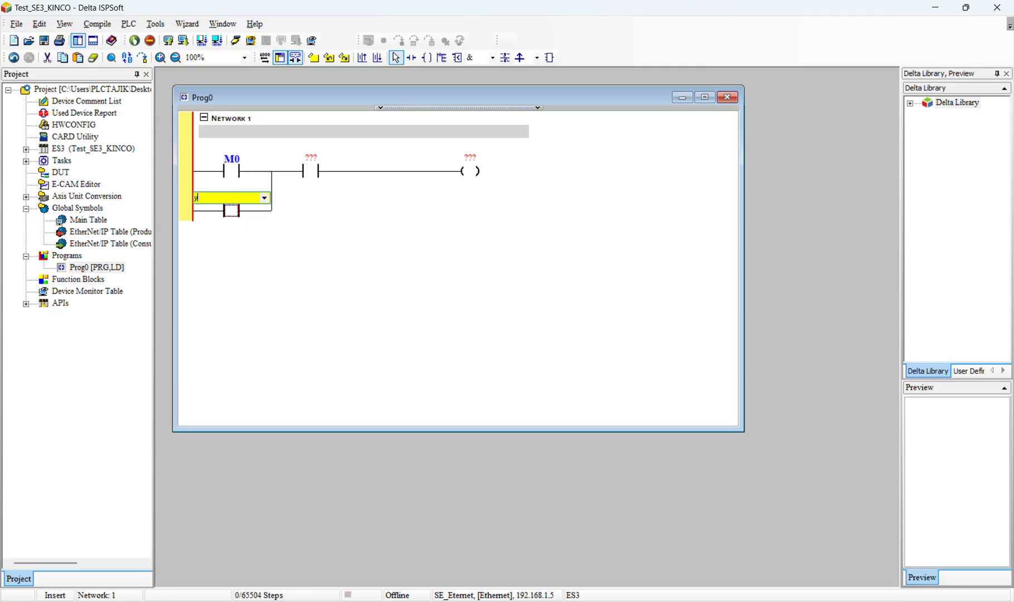
text(0)
double_click(471, 161)
text(y)
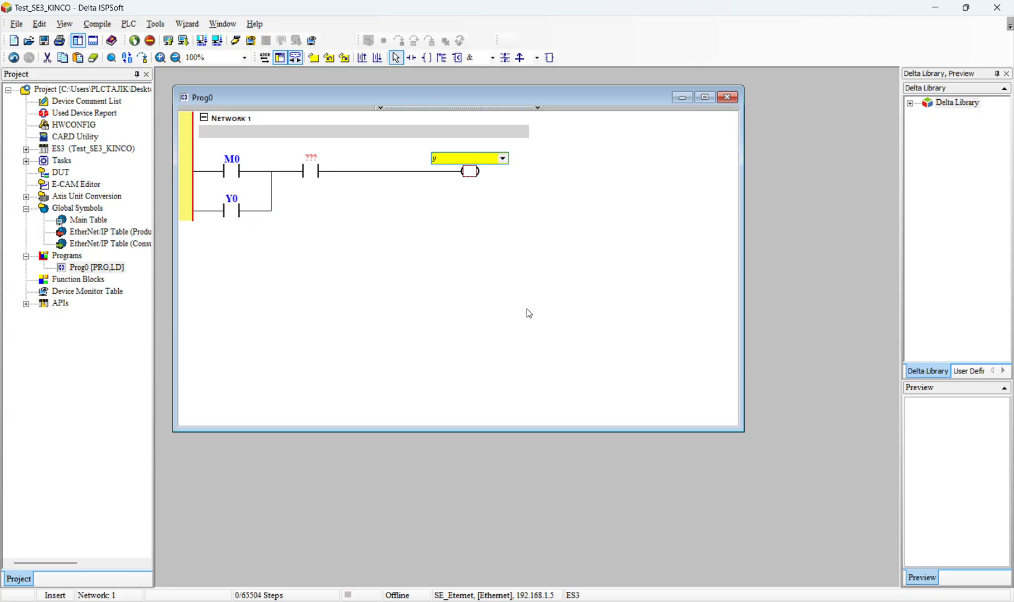
text(0)
Assign M1 to the series contact in Network 1 and change it to Normally Close
double_click(311, 159)
text(m)
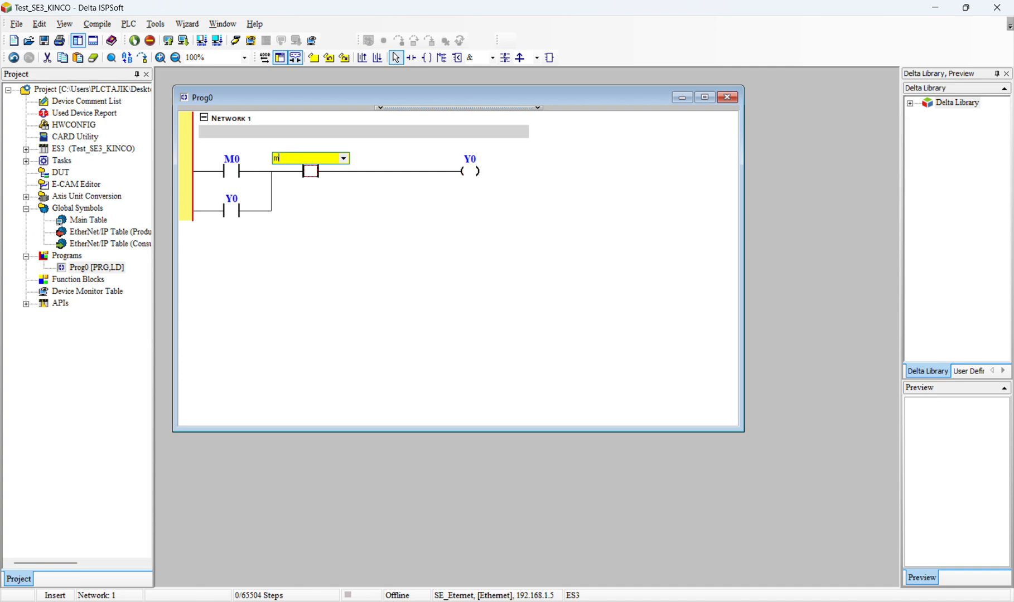
text(1)
key(Return)
double_click(308, 172)
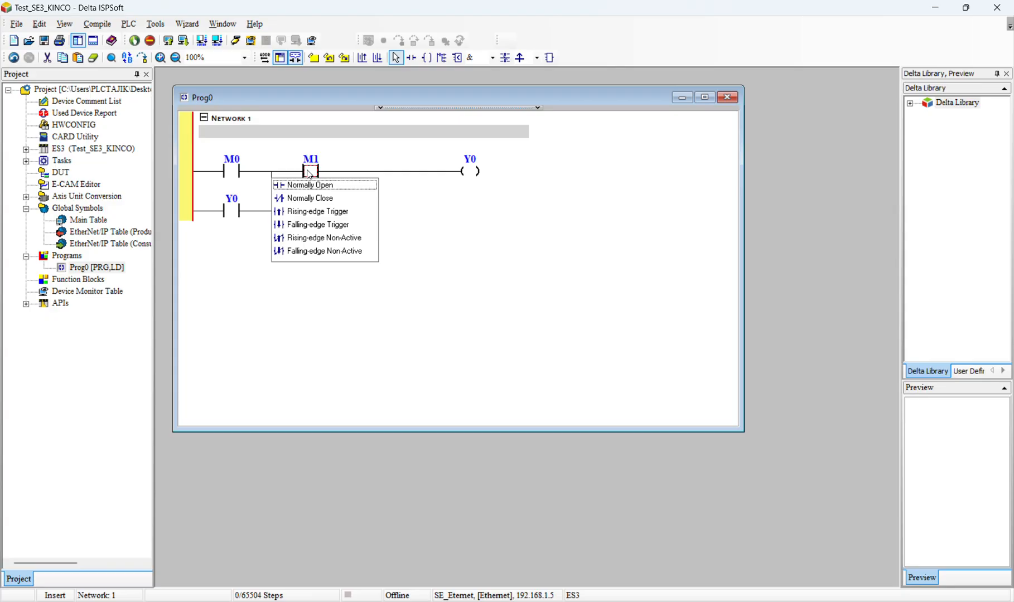
click(296, 200)
click(349, 222)
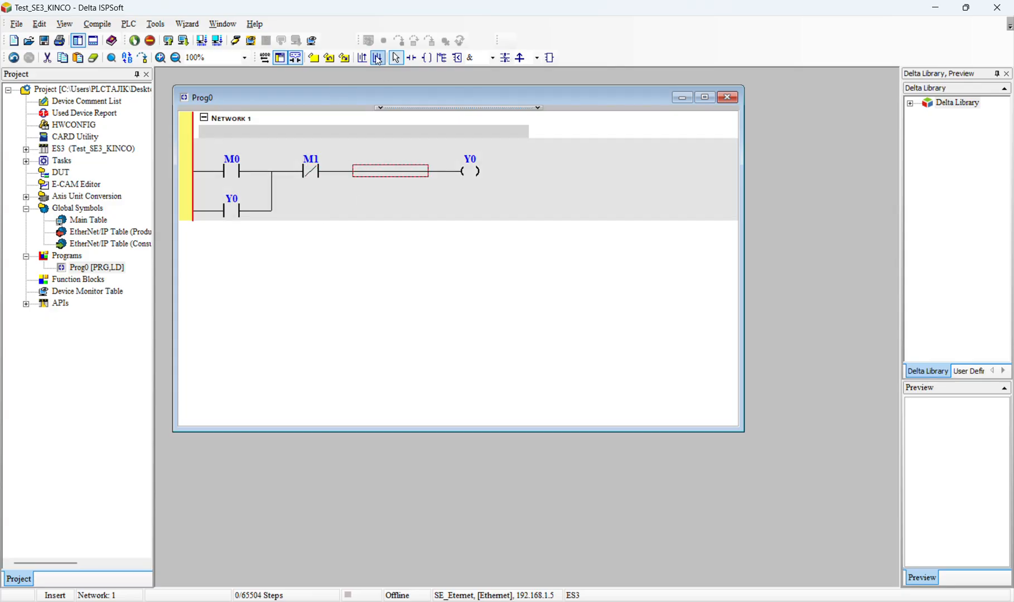
Compile the program and start downloading it to the PLC with the preselected items, agreeing to leave run mode
click(218, 41)
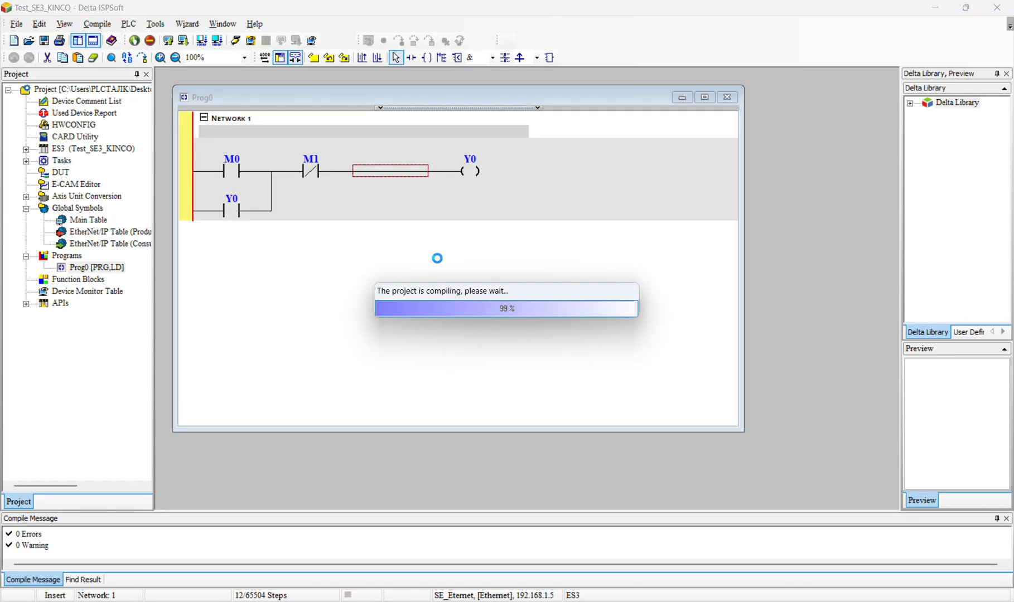
click(183, 40)
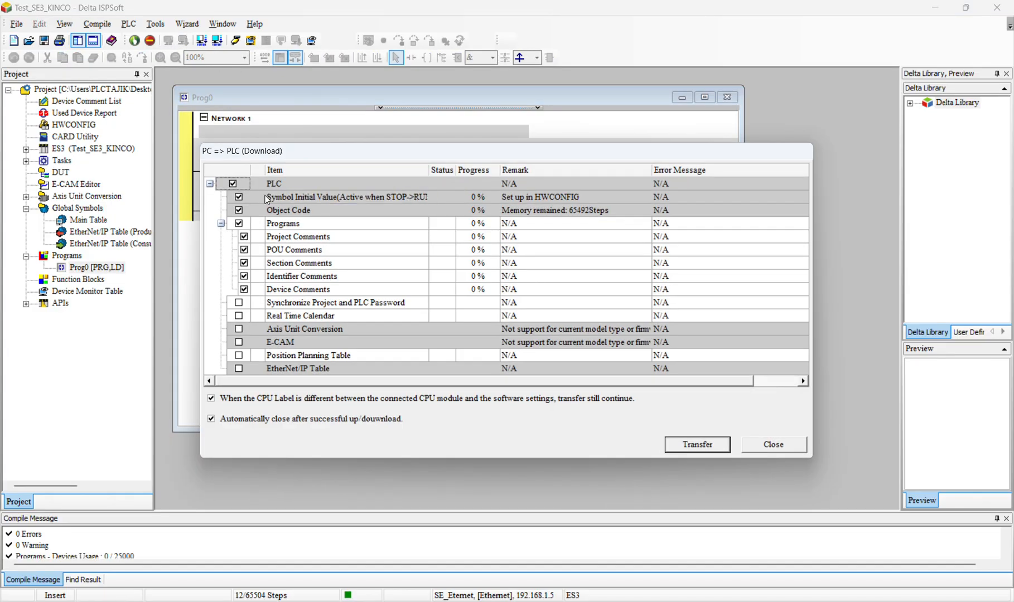
click(711, 444)
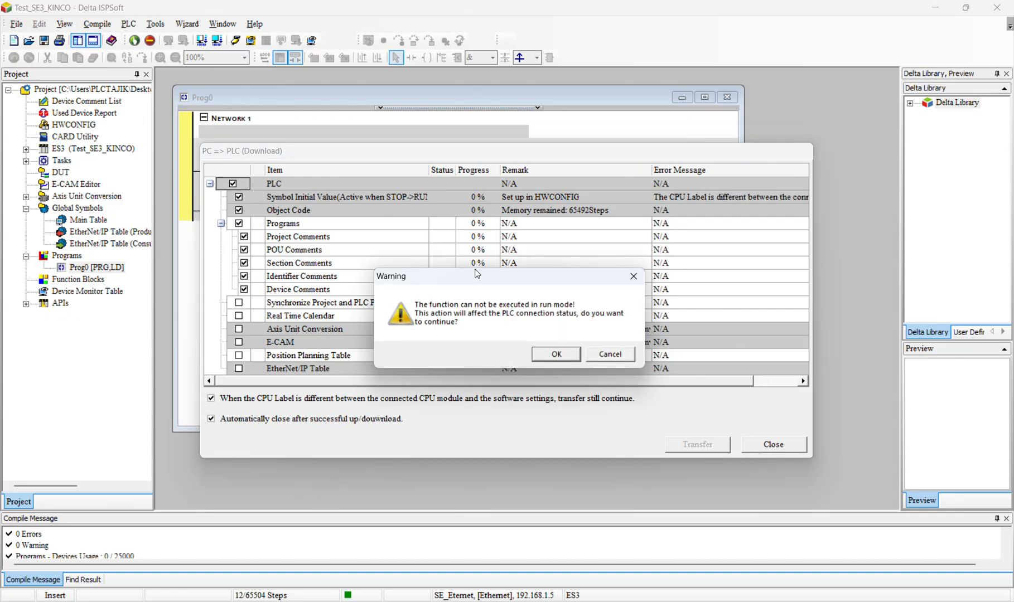
click(550, 355)
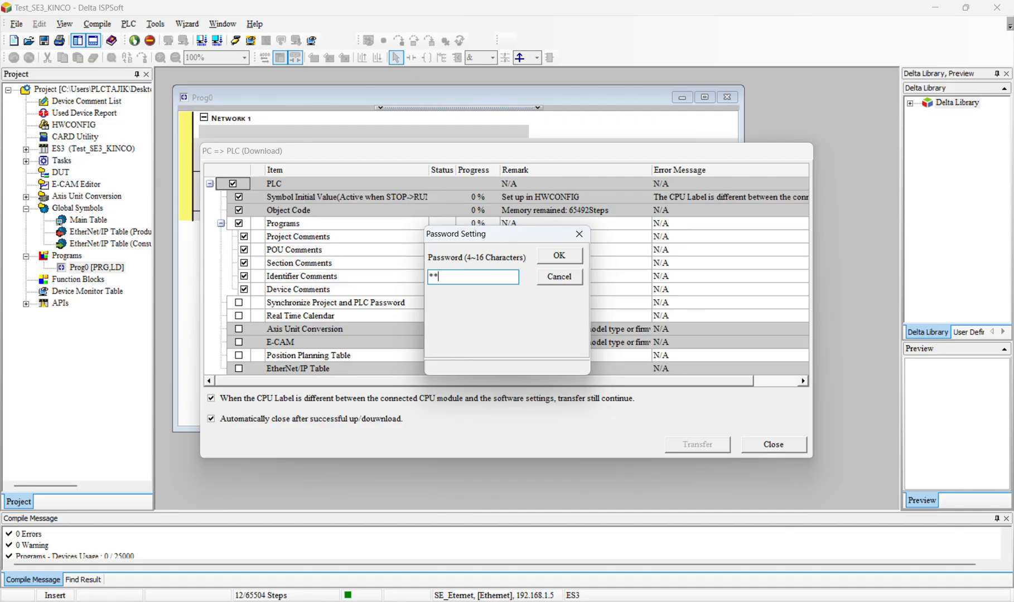
Try to authorise the download by entering the PLC password
text(****)
click(559, 255)
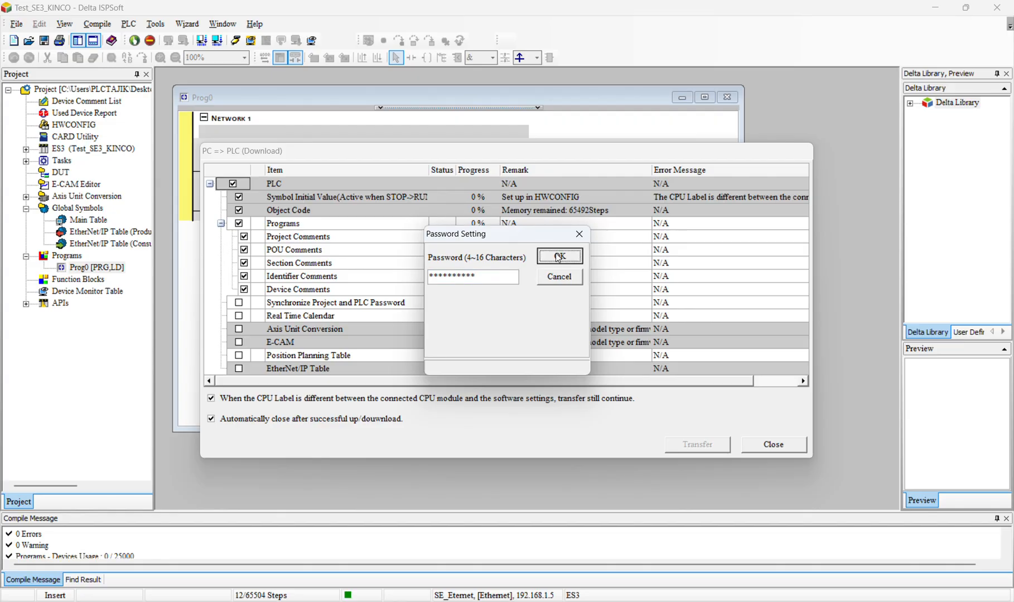
click(541, 353)
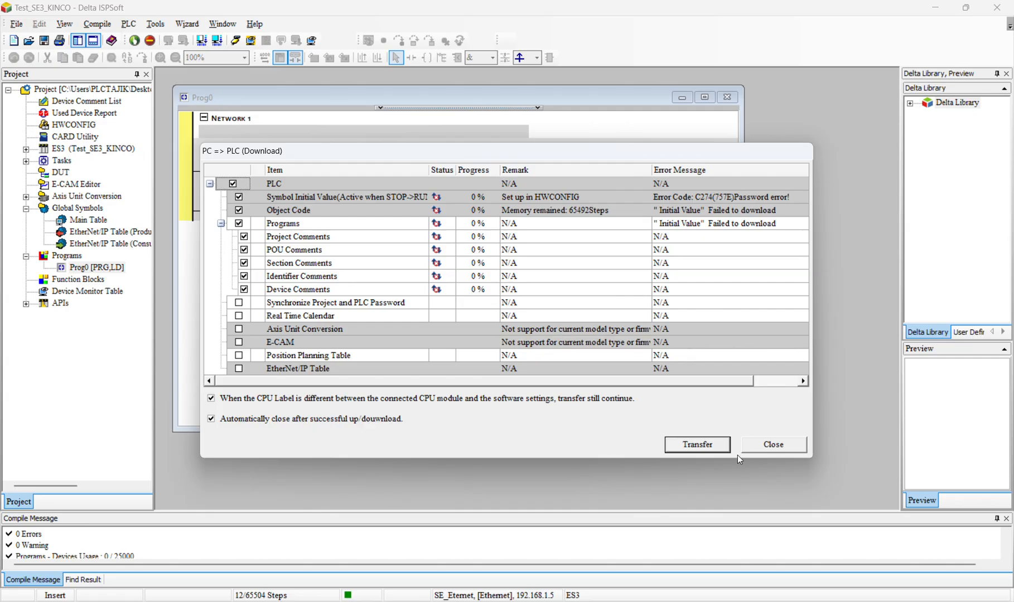
Transfer the program again using the PLC password, return the PLC to the running state and monitor it online
click(714, 445)
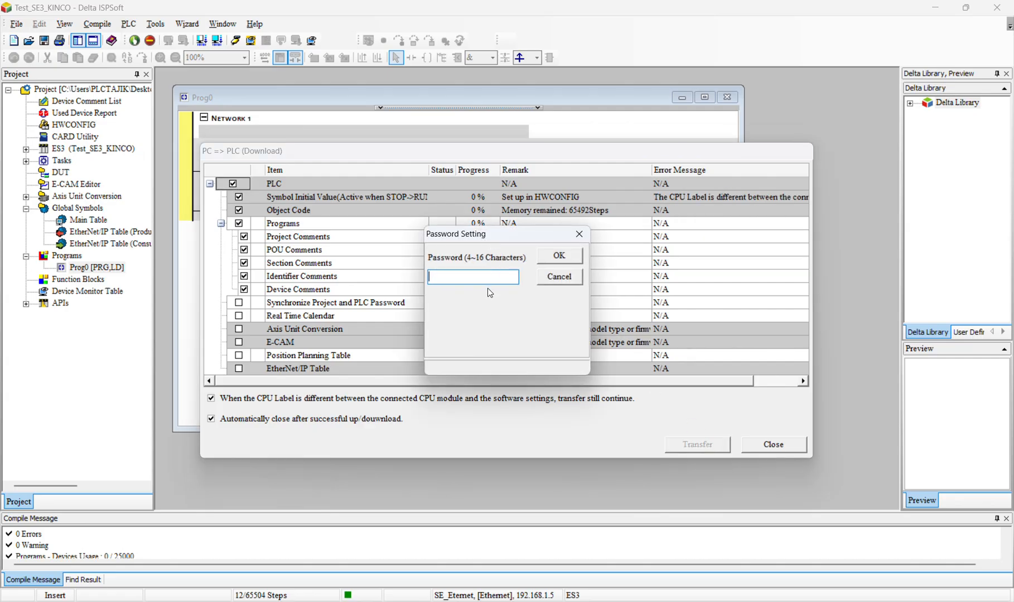
text(***)
click(560, 256)
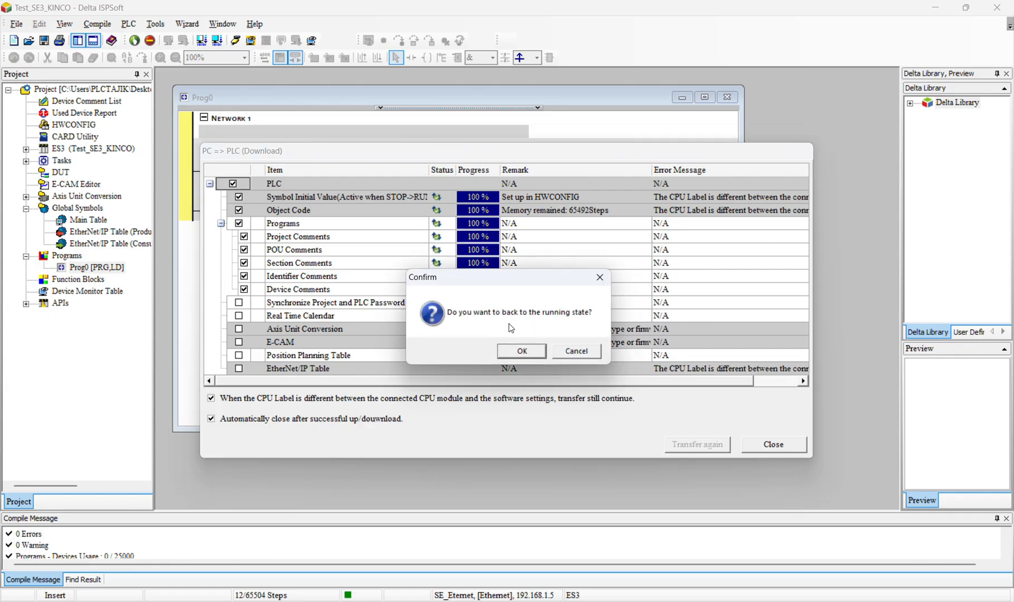
click(523, 348)
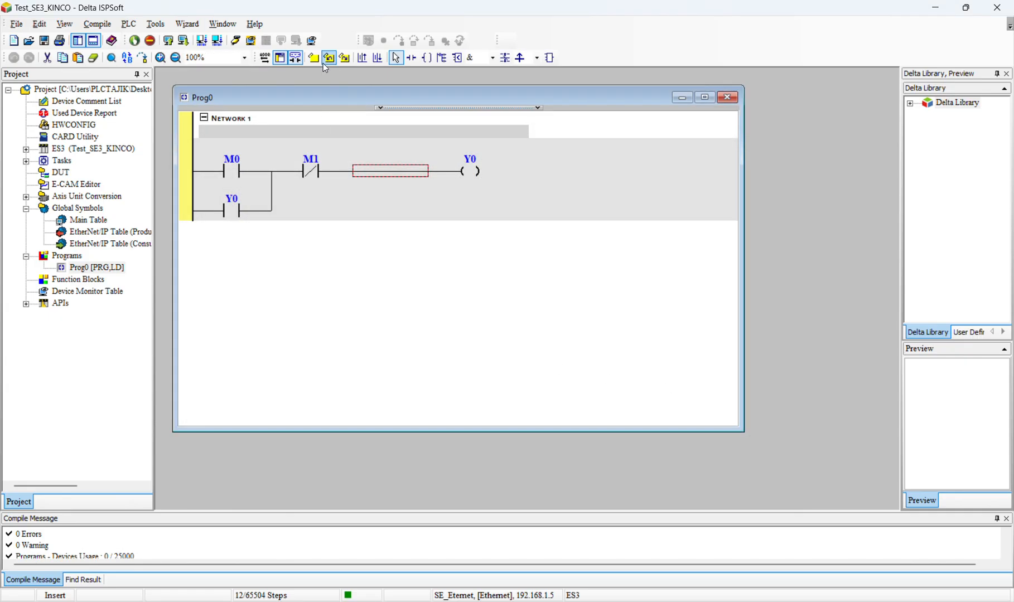
Show the ladder program side by side with the e2eSoft iVCam camera view of the PLC
click(236, 176)
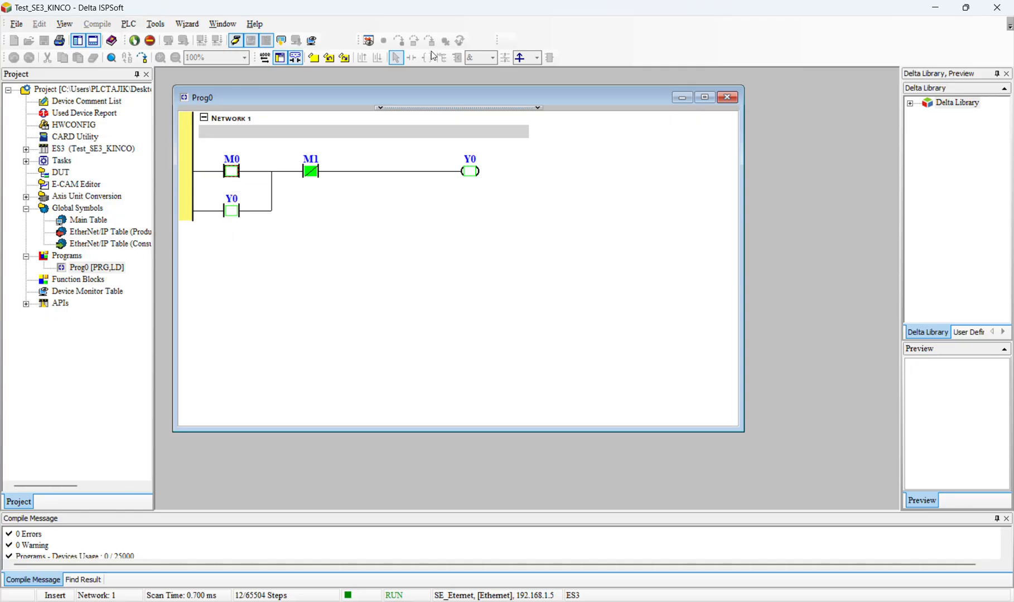
key(alt+Tab)
key(alt+Tab)
right_click(235, 170)
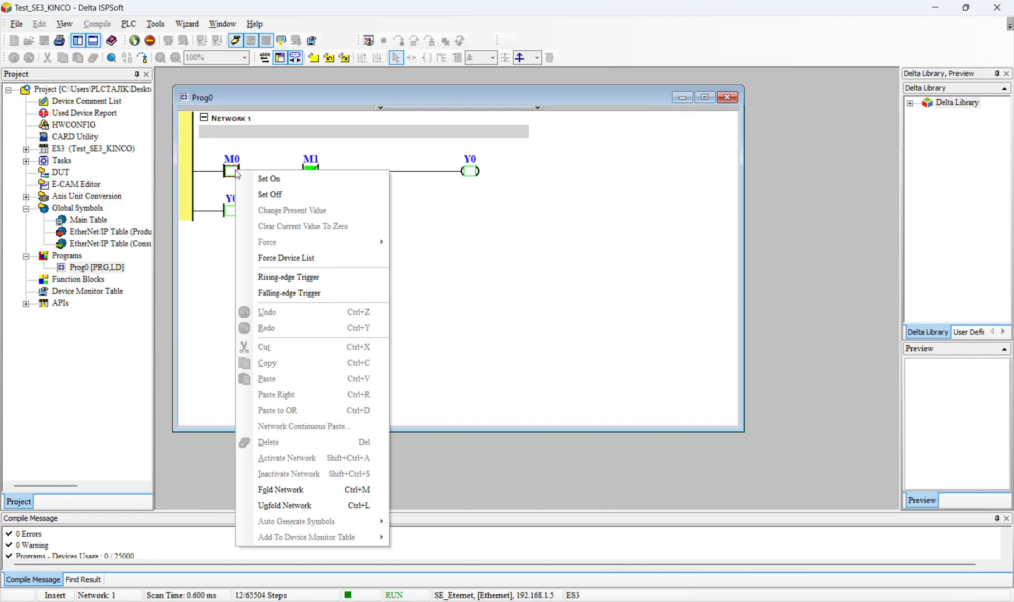
key(alt+Tab)
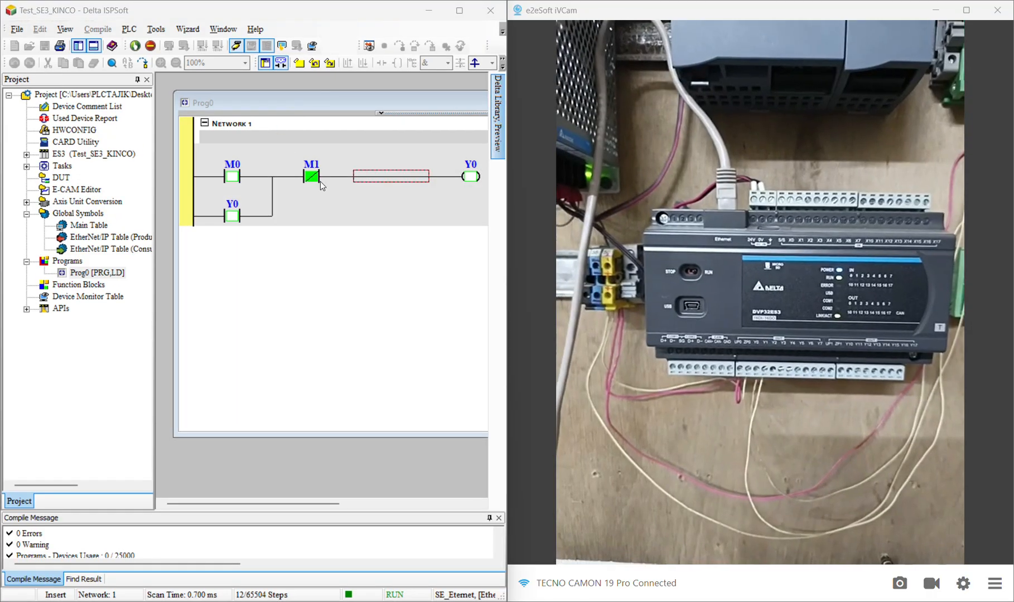
Test the self-holding circuit by setting contact M0 on and then off
right_click(235, 176)
click(254, 183)
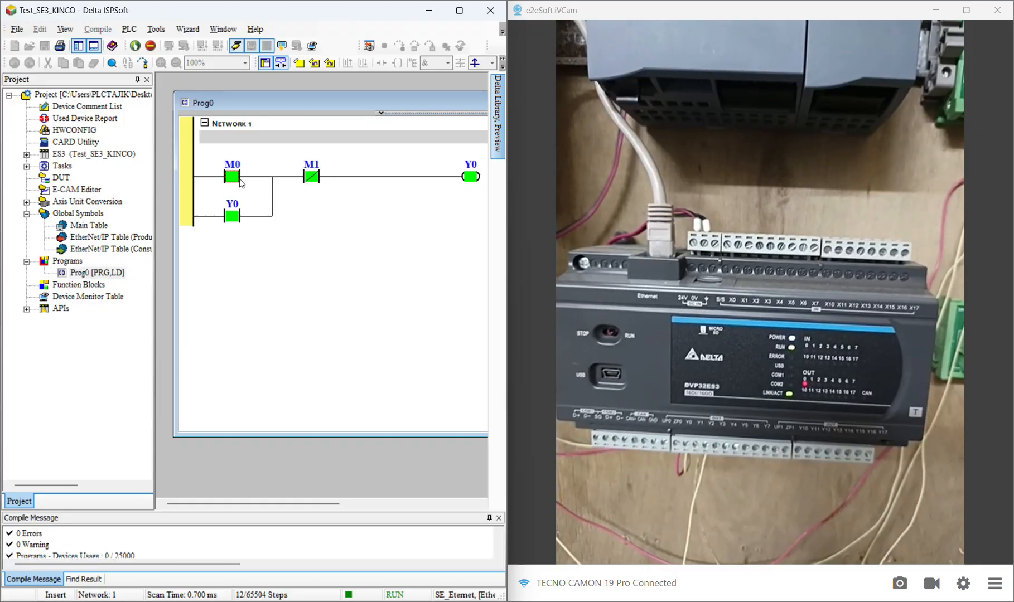
right_click(234, 176)
right_click(236, 178)
click(262, 201)
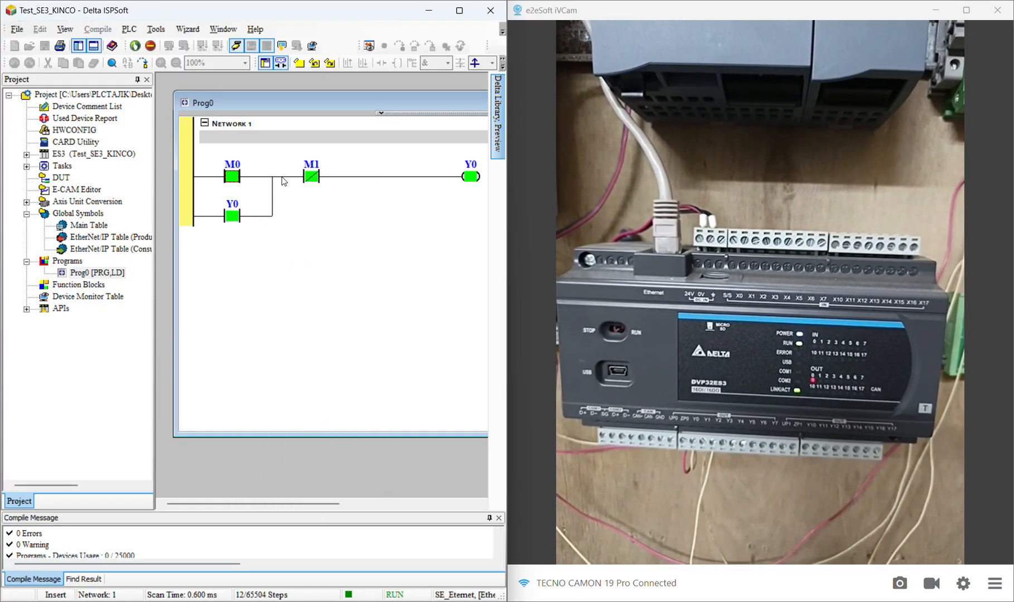
Break the Y0 latch by setting contact M1 on and then off
right_click(311, 178)
click(315, 186)
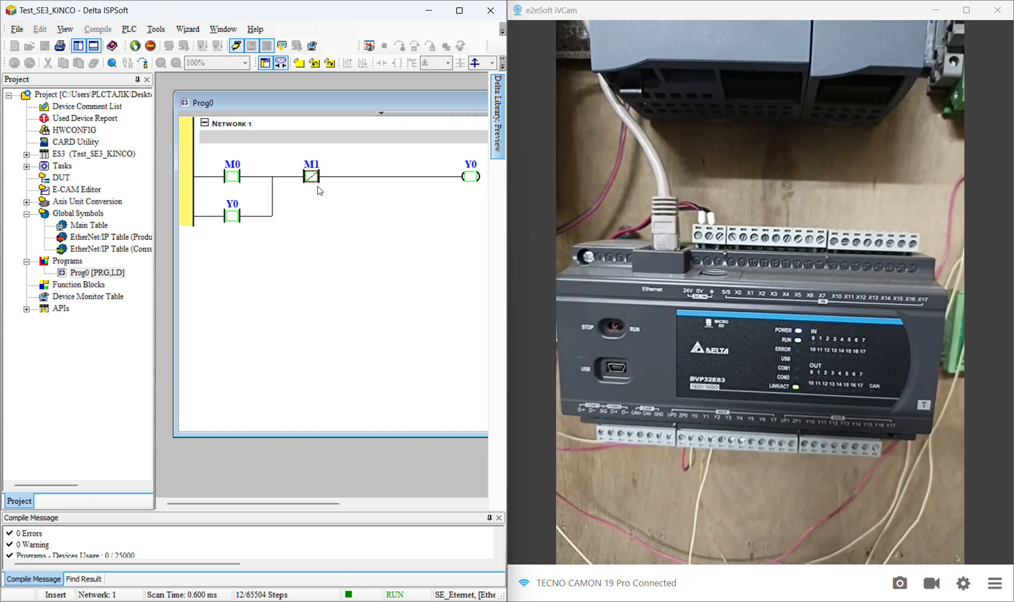
right_click(312, 177)
click(325, 201)
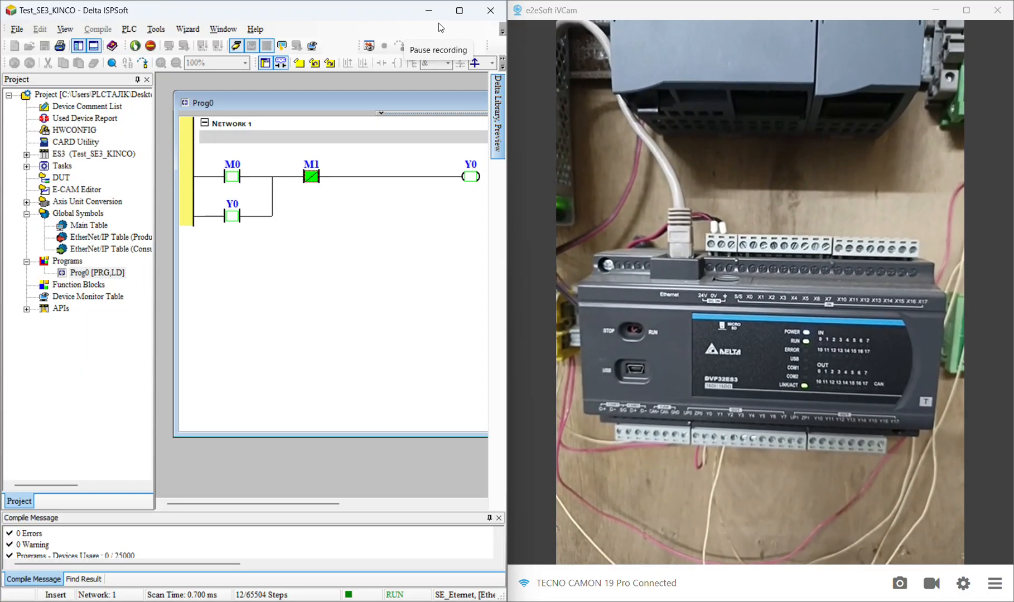
click(437, 21)
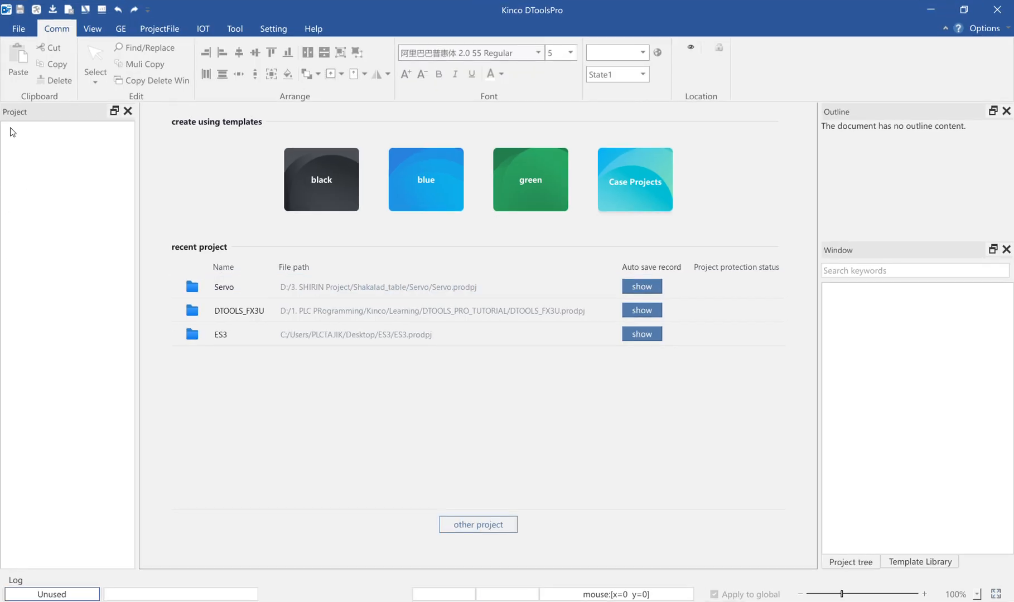
In Kinco DToolsPro, create a new project named Test_se_Kinco located on the Desktop
click(17, 31)
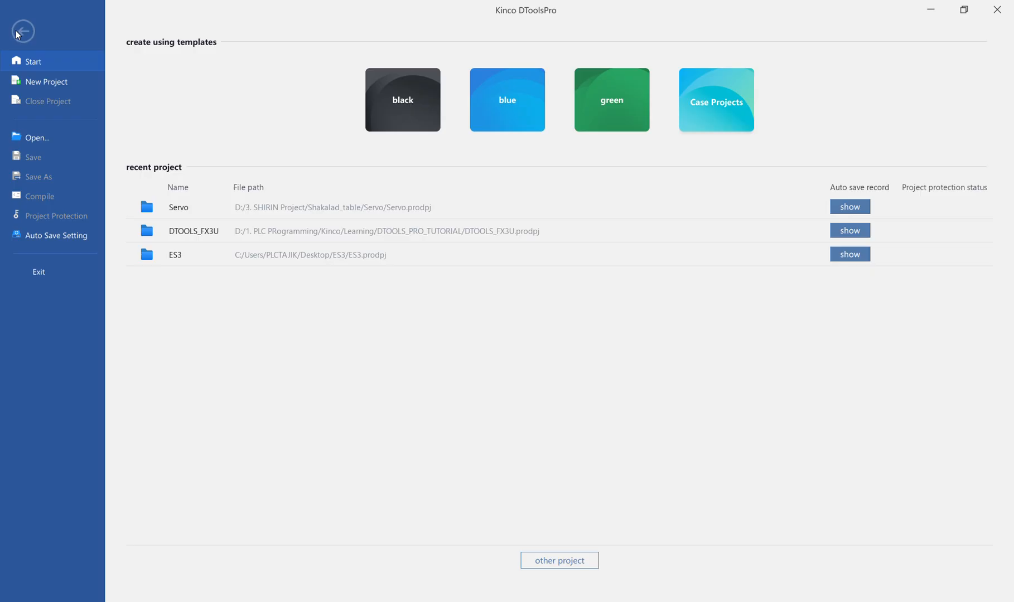
click(34, 81)
click(631, 395)
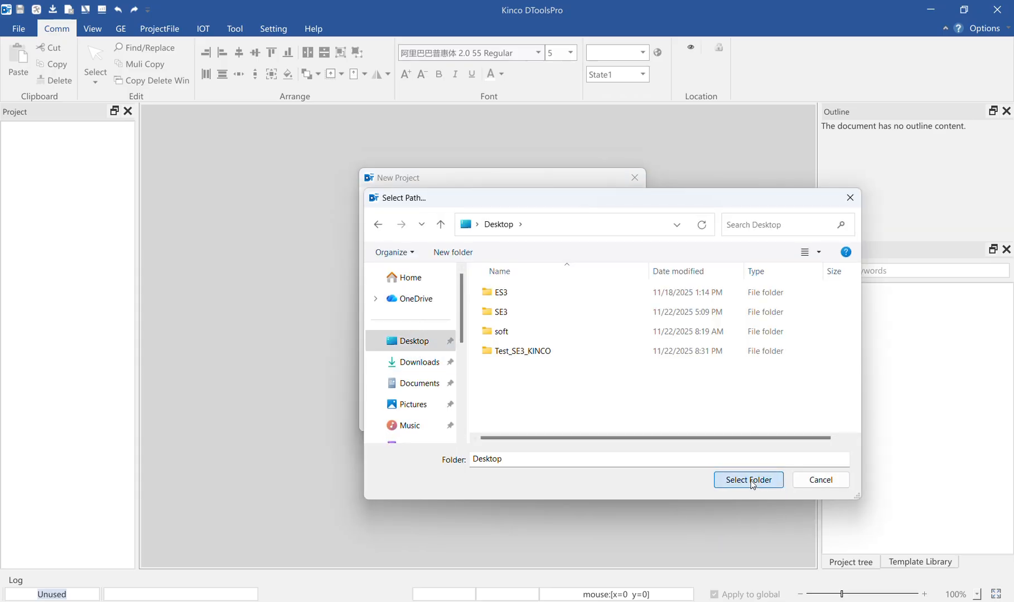
click(748, 480)
click(440, 377)
text(Test_)
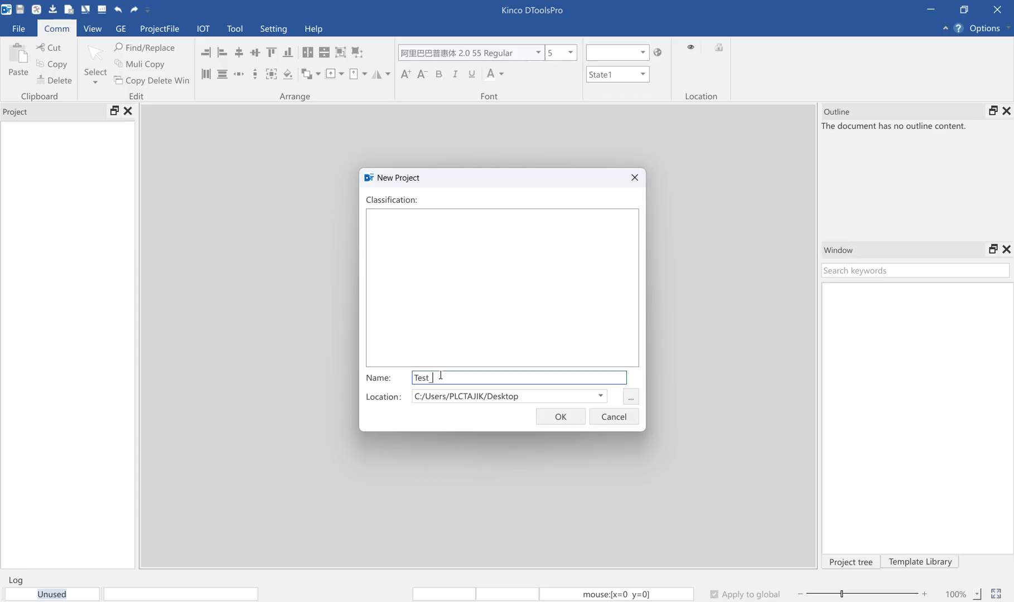
text(se_Kinco)
click(559, 417)
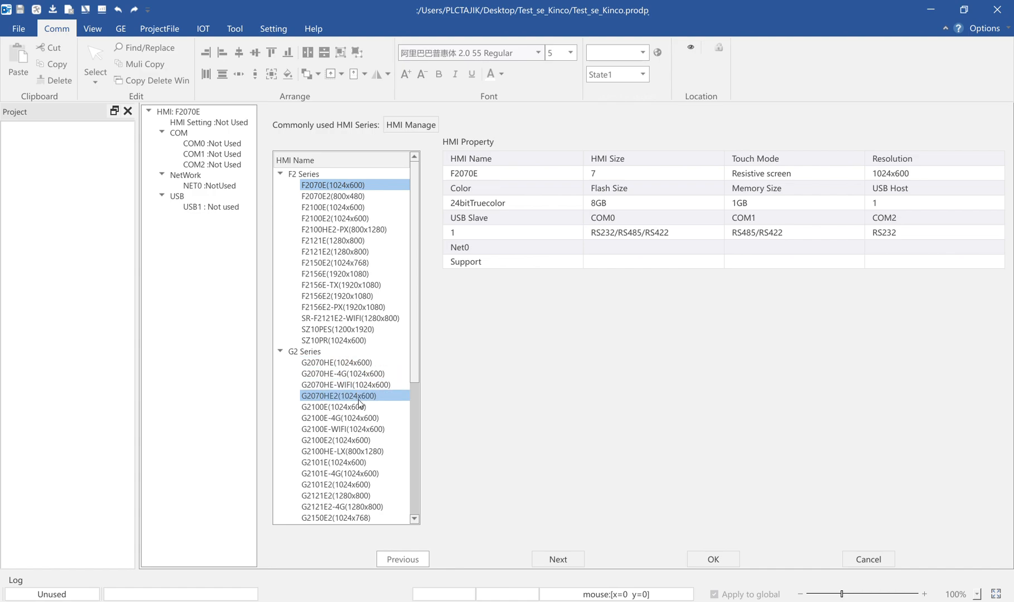
Choose the G2100E (1024x600) model from the G2 Series and continue to its HMI settings
click(337, 408)
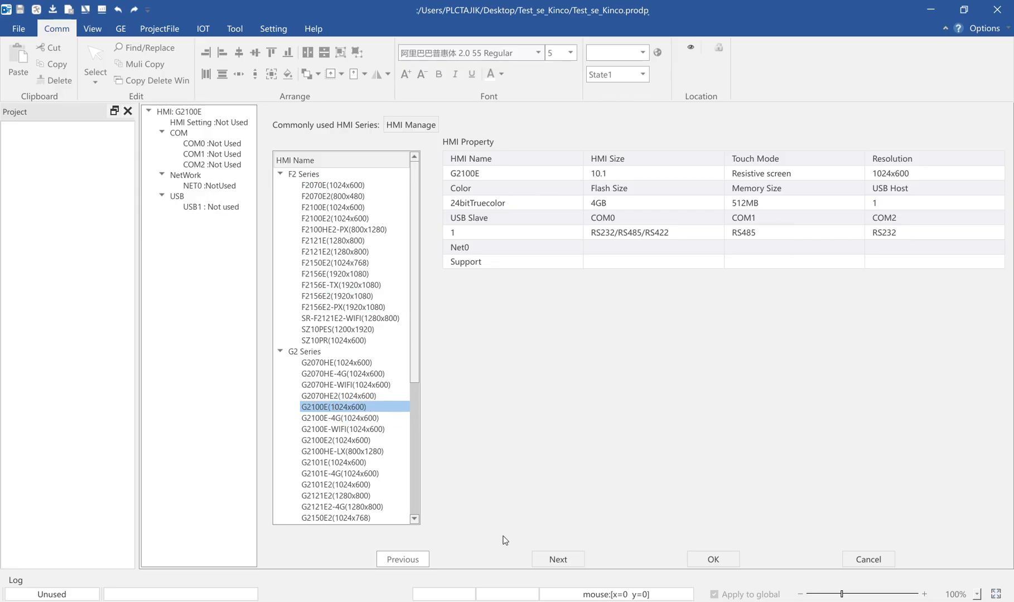
click(558, 560)
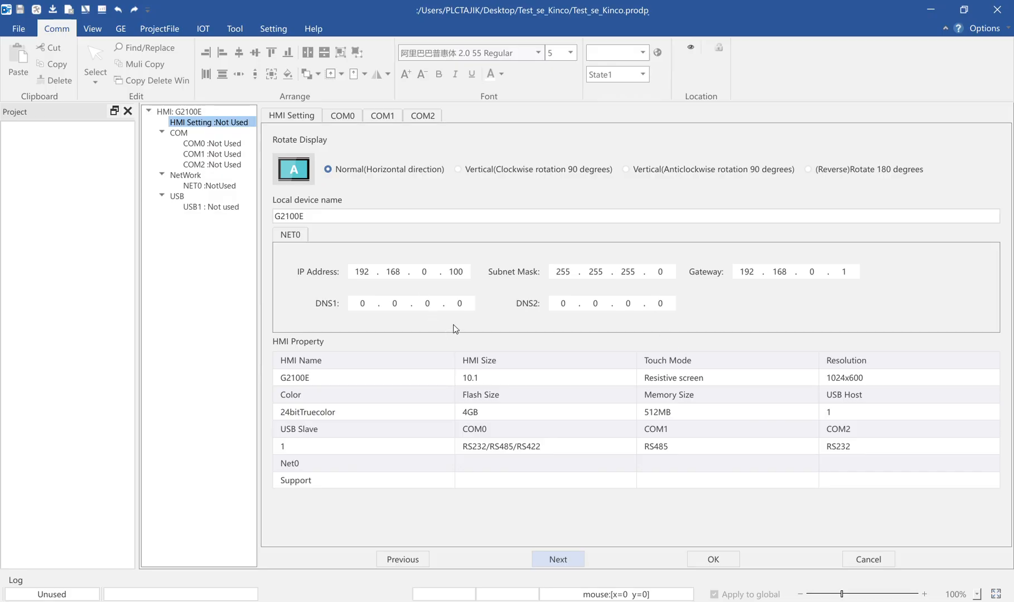
Compare the HMI's NET0 IP address with the PLC's address in COMMGR and return to DToolsPro
double_click(358, 272)
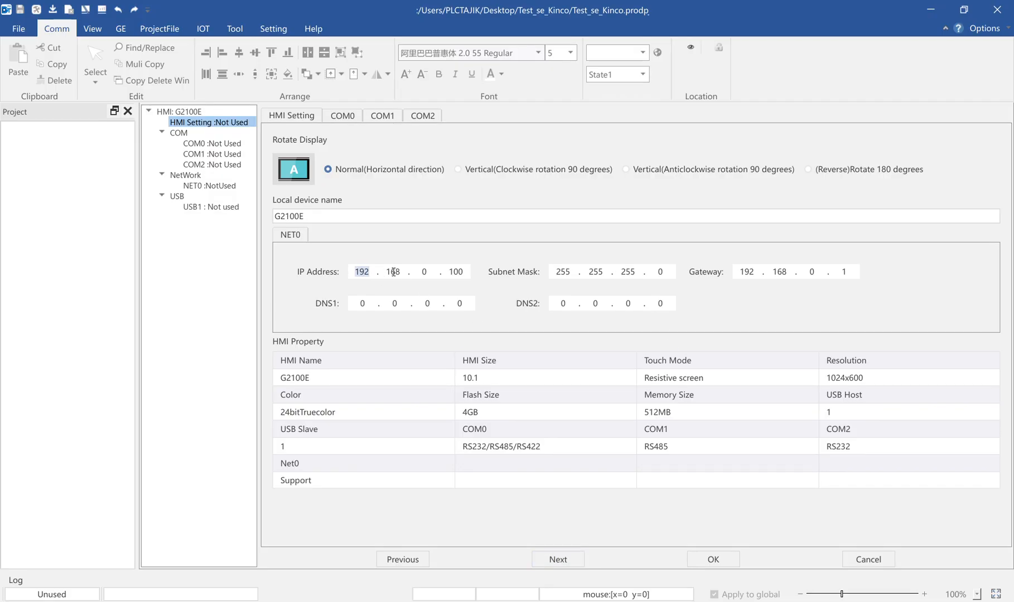
click(362, 271)
drag(434, 275, 360, 272)
click(825, 601)
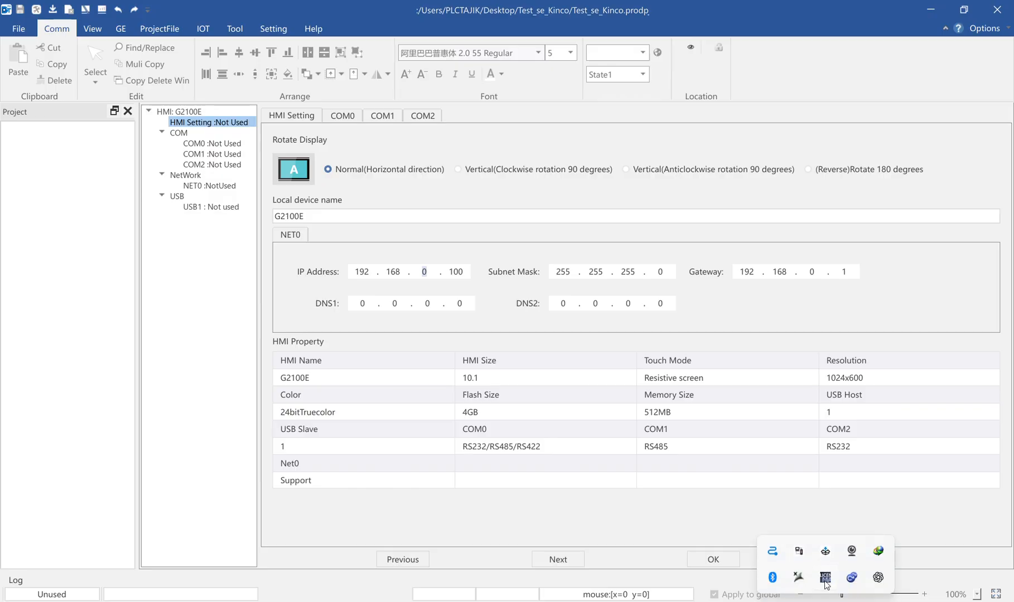
click(798, 552)
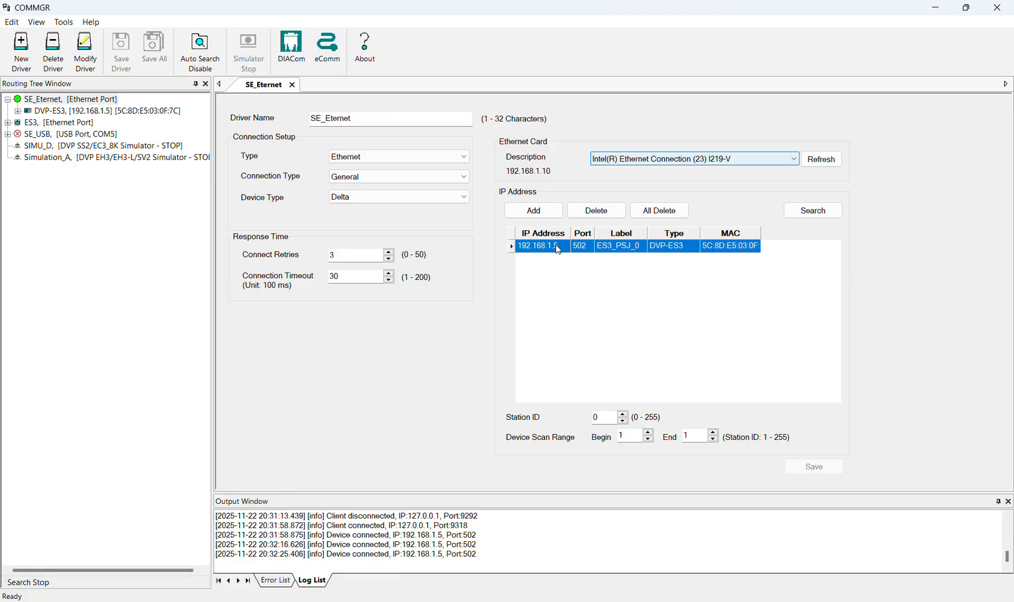
click(936, 8)
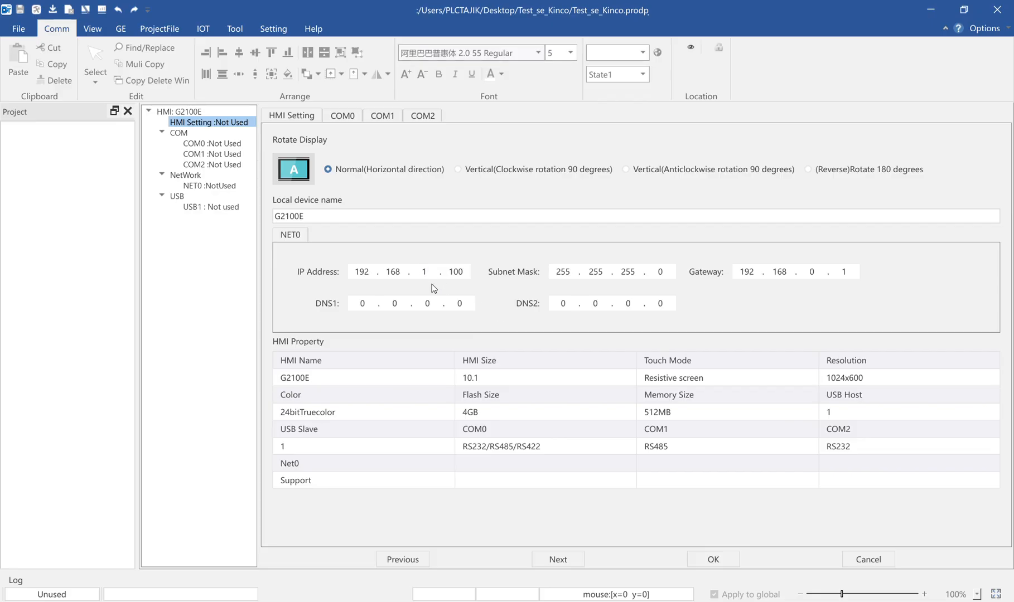
Set the HMI's IP address to 192.168.1.10 and advance to the NET0 device list
click(459, 272)
text(10)
click(560, 561)
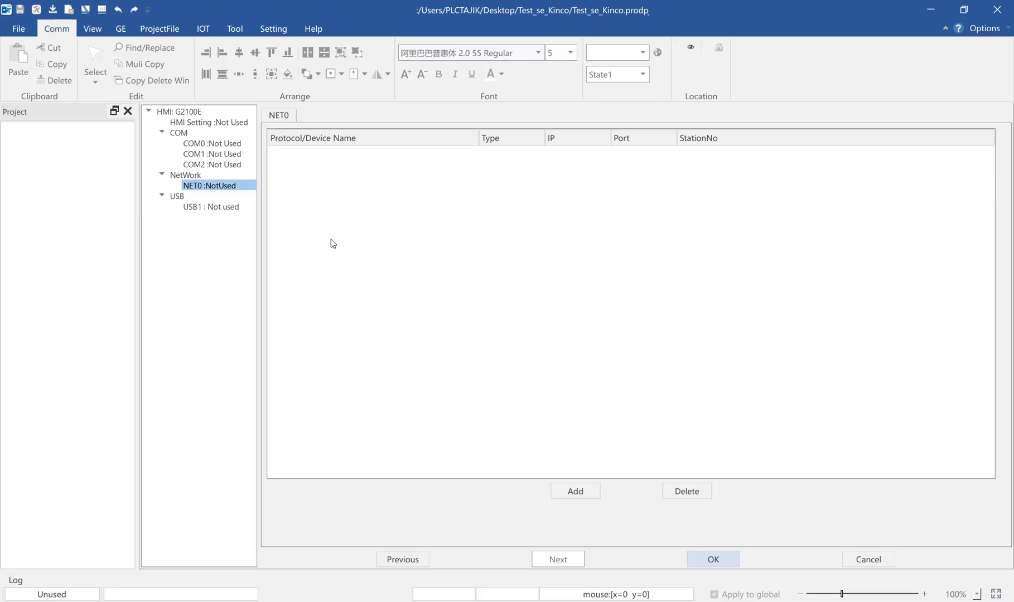
Add a connected device on NET0 with the company Delta and the Delta DVP-ES3 Ethernet(TCP) protocol
click(570, 497)
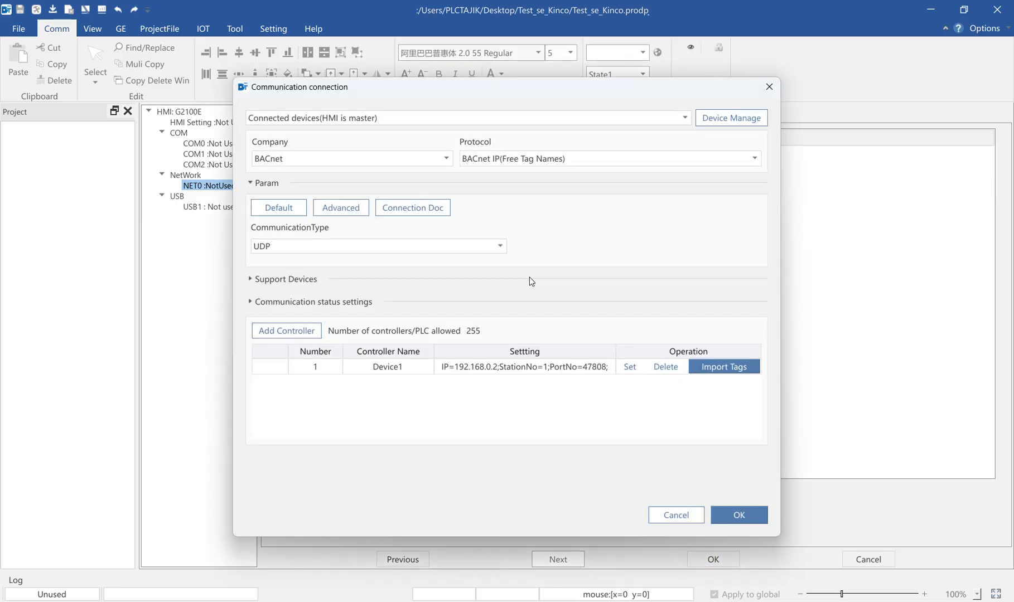
click(362, 159)
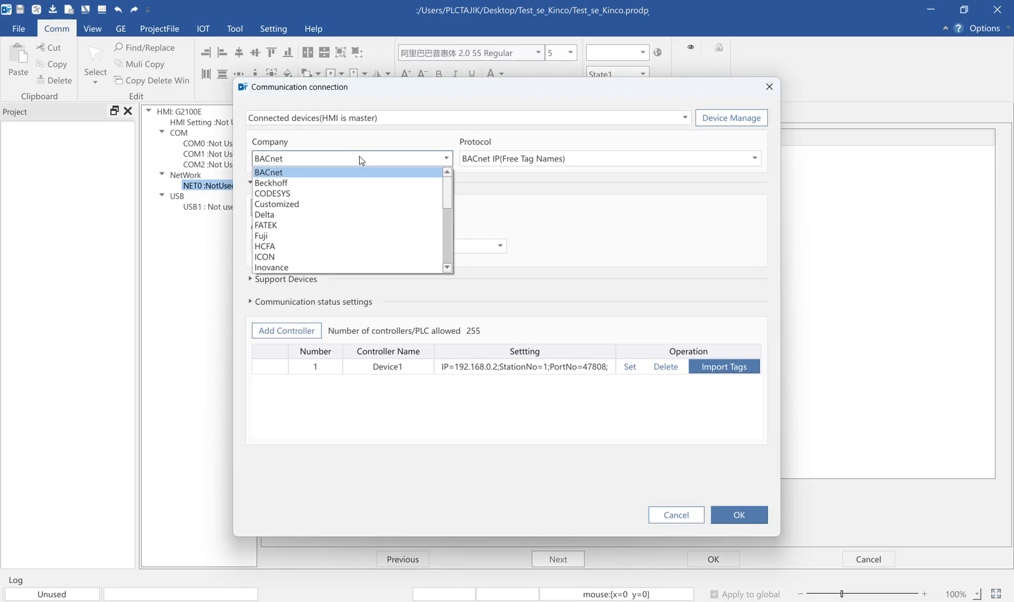
click(333, 215)
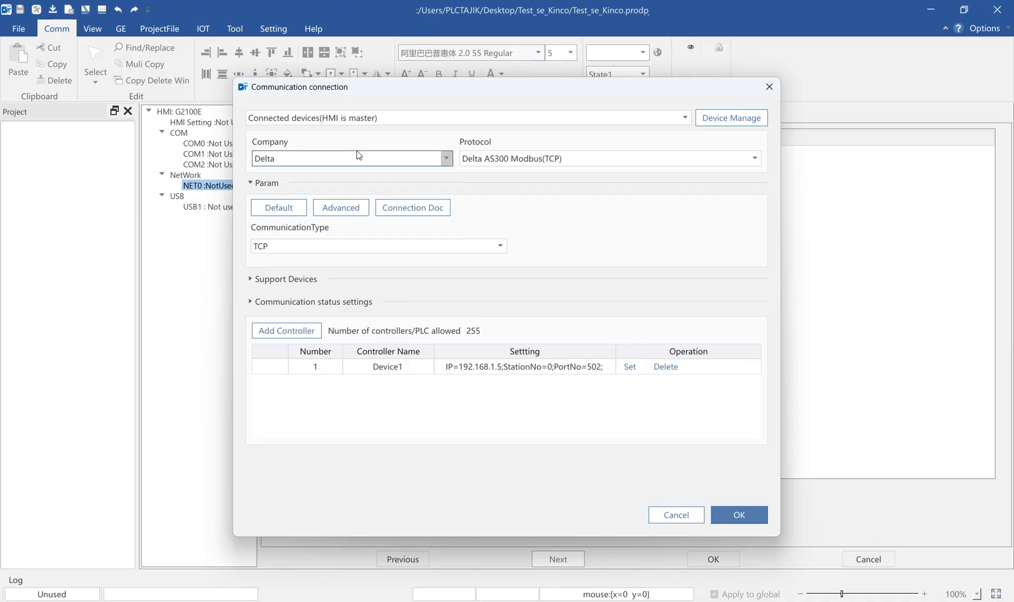
click(500, 160)
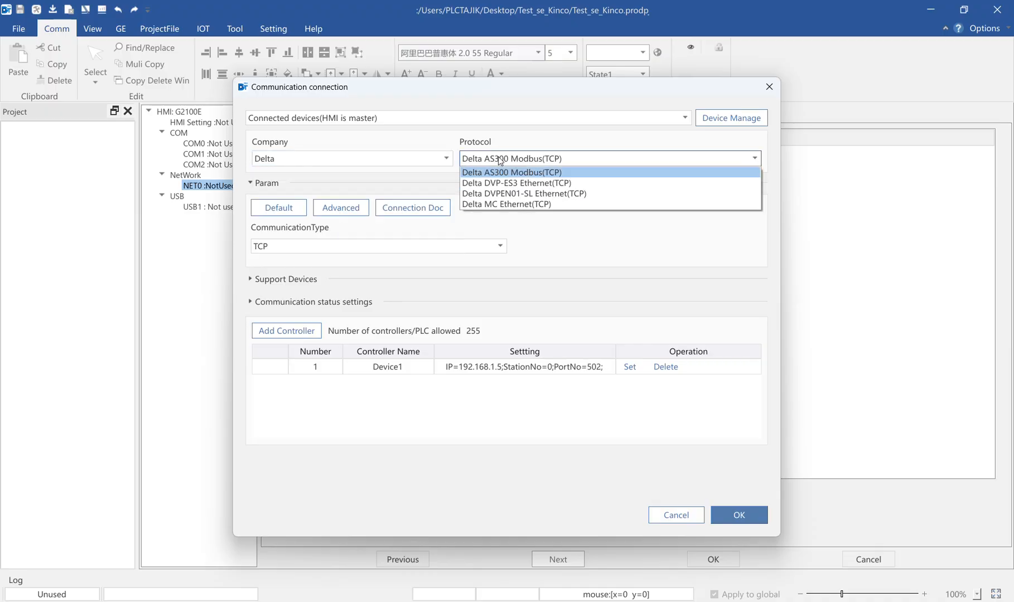
click(503, 183)
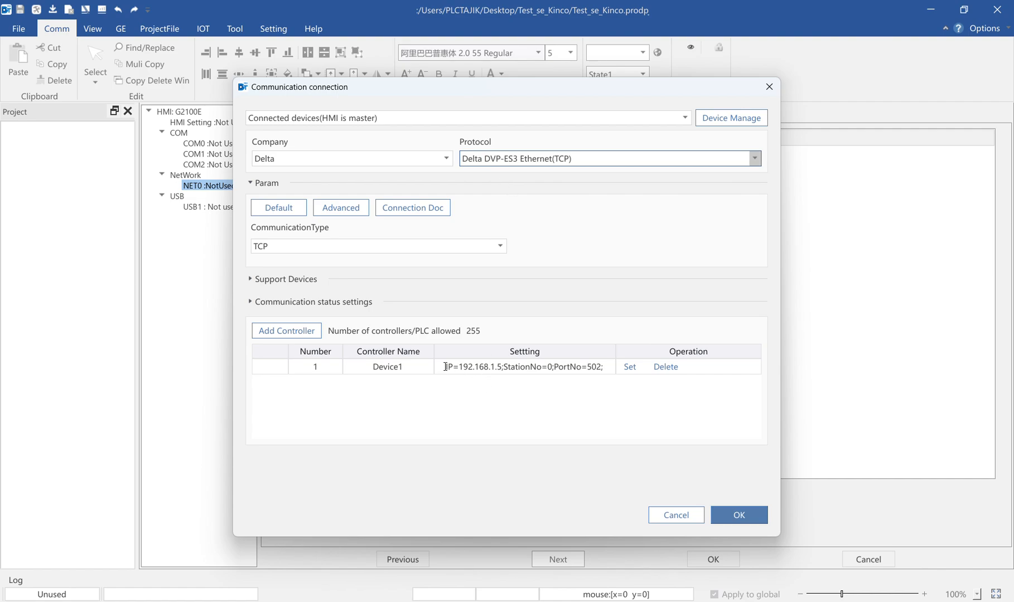
Compare Device1's IP address with the PLC's address in COMMGR and return to DToolsPro
drag(445, 366, 501, 372)
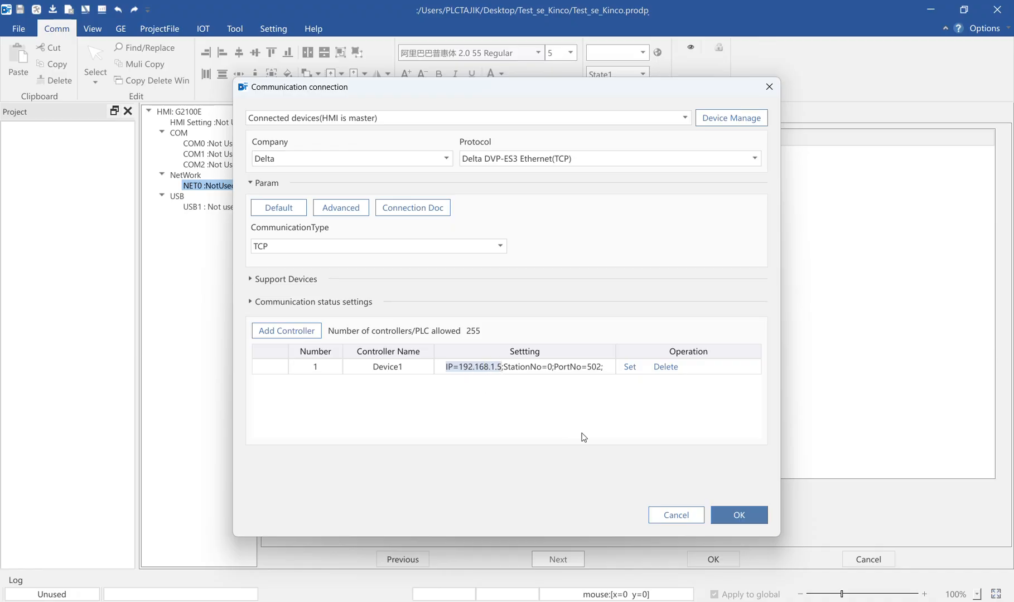
key(alt+Tab)
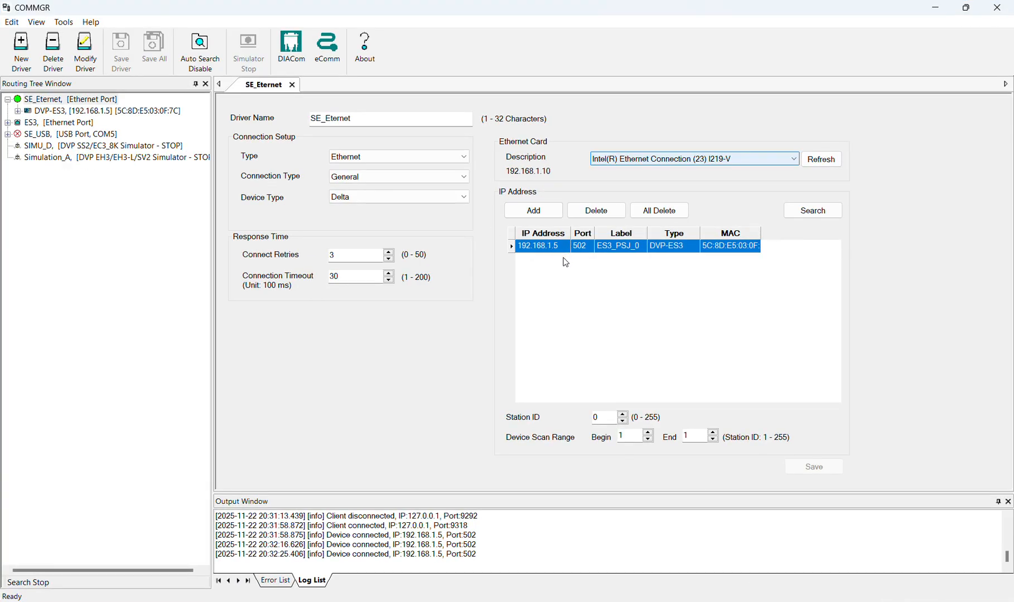
click(937, 12)
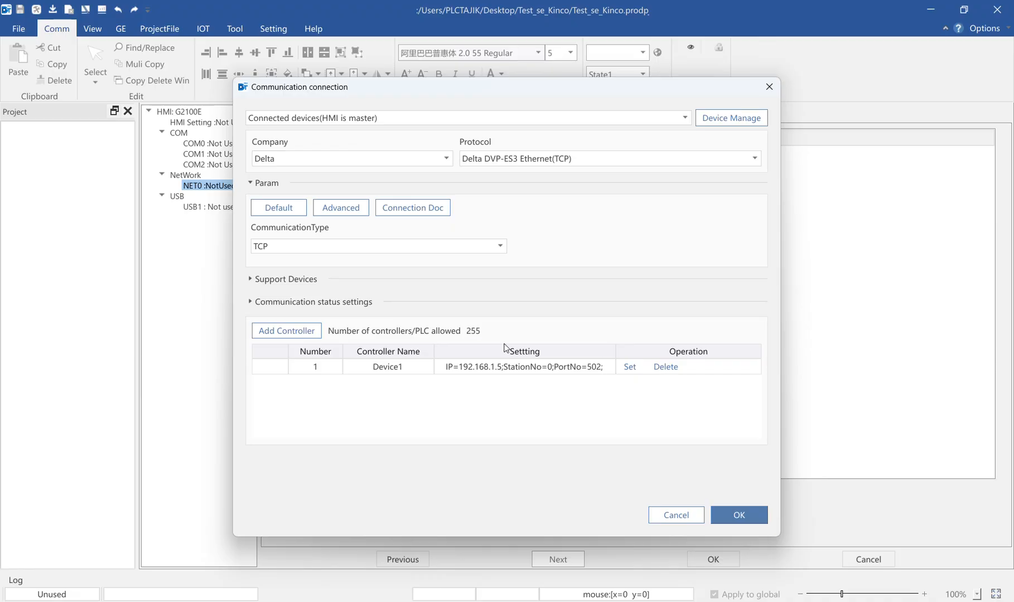
double_click(466, 368)
Confirm the Delta device connection and finish the project's communication setup
click(746, 515)
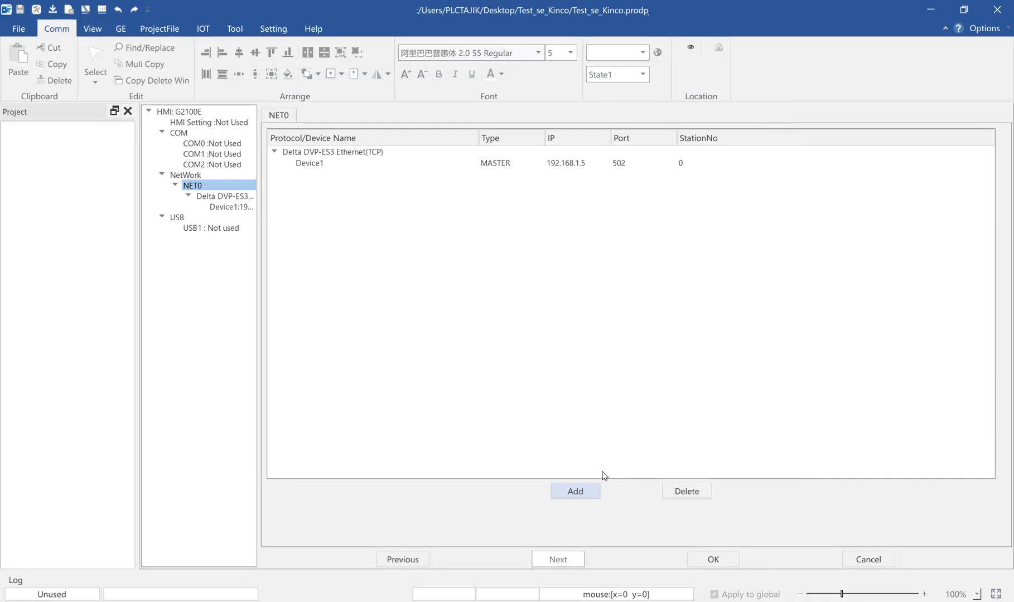
click(234, 210)
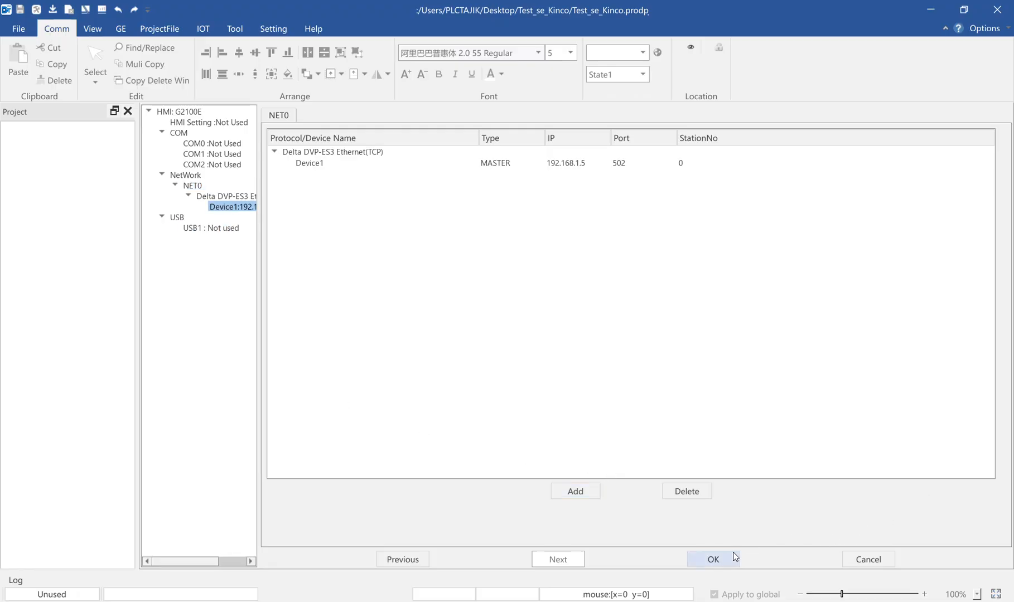
click(713, 559)
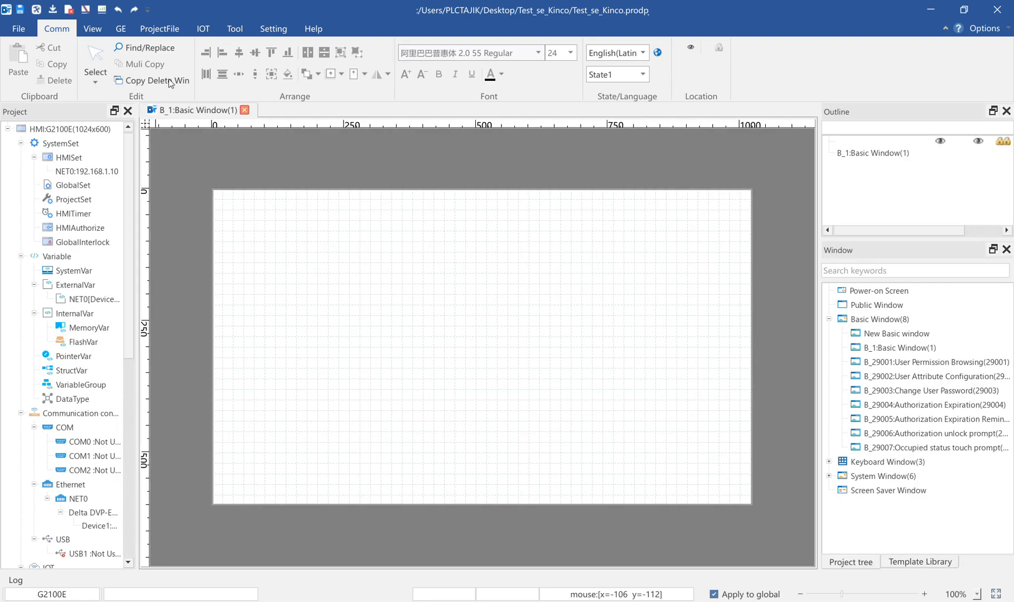
Insert a Bit Set button in Basic Window 1, bringing up its action settings
click(120, 28)
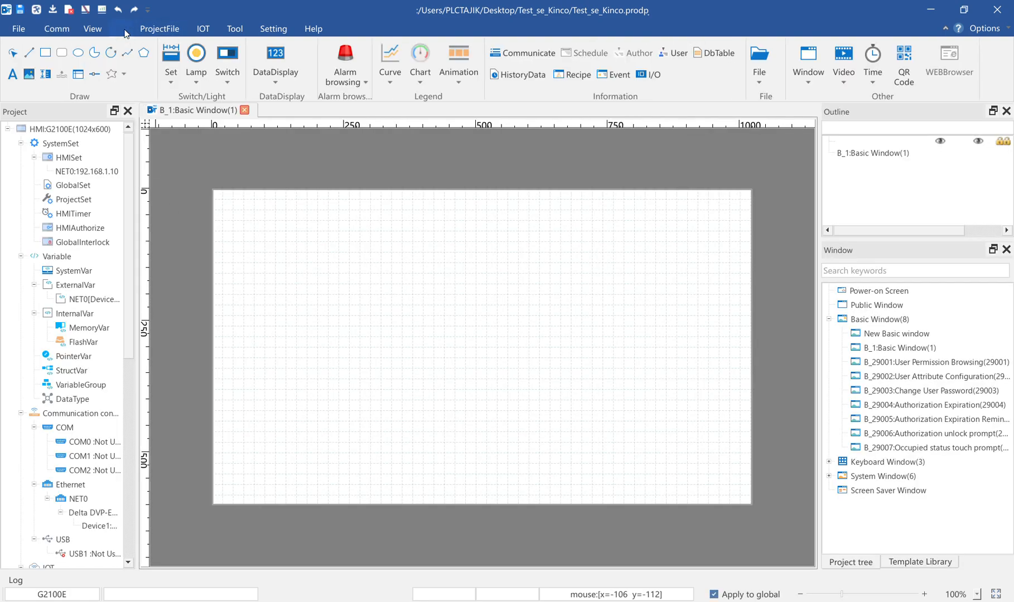
click(171, 78)
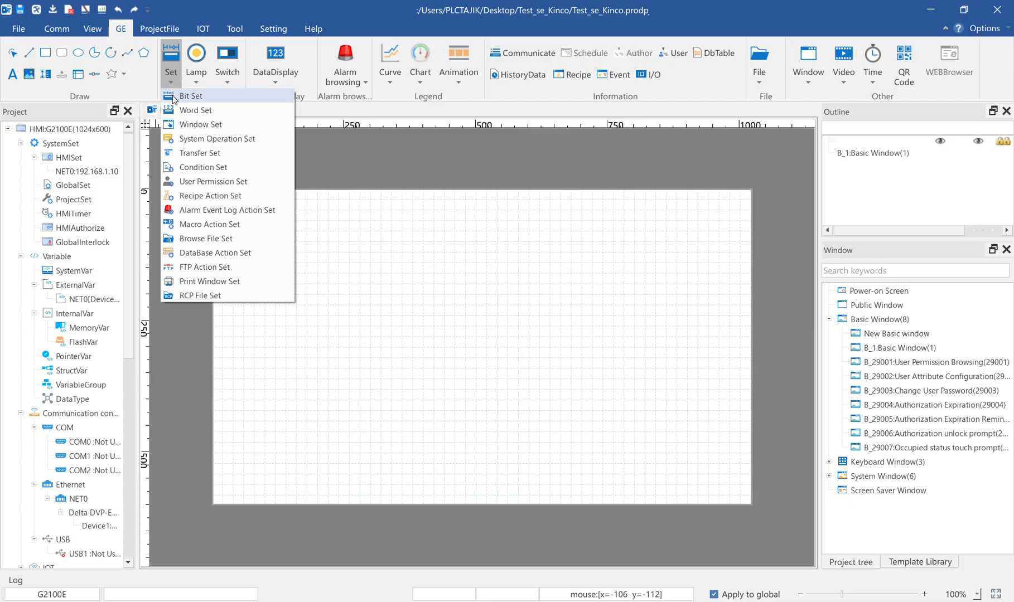
click(173, 96)
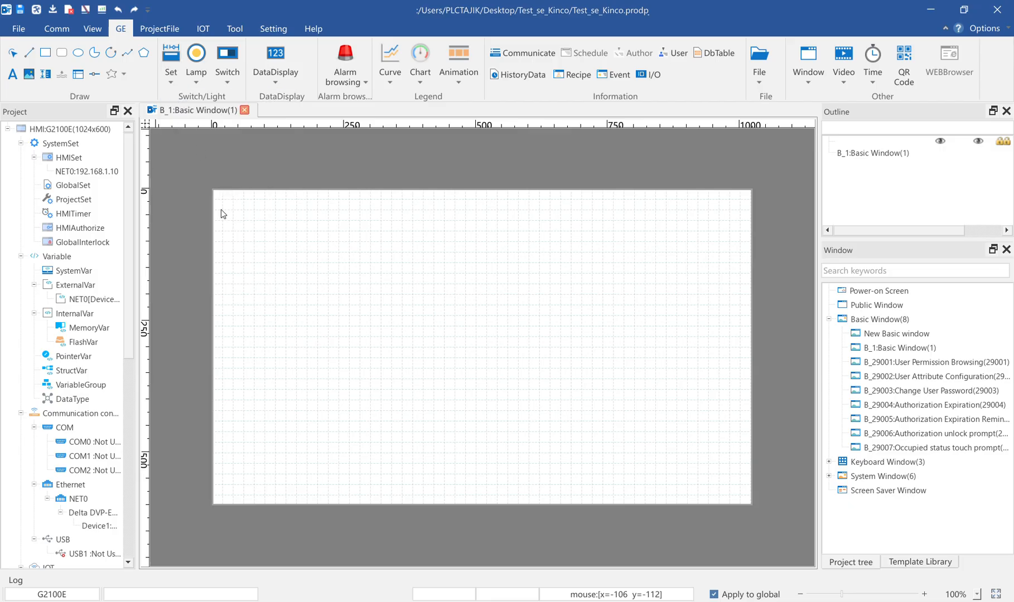
click(220, 210)
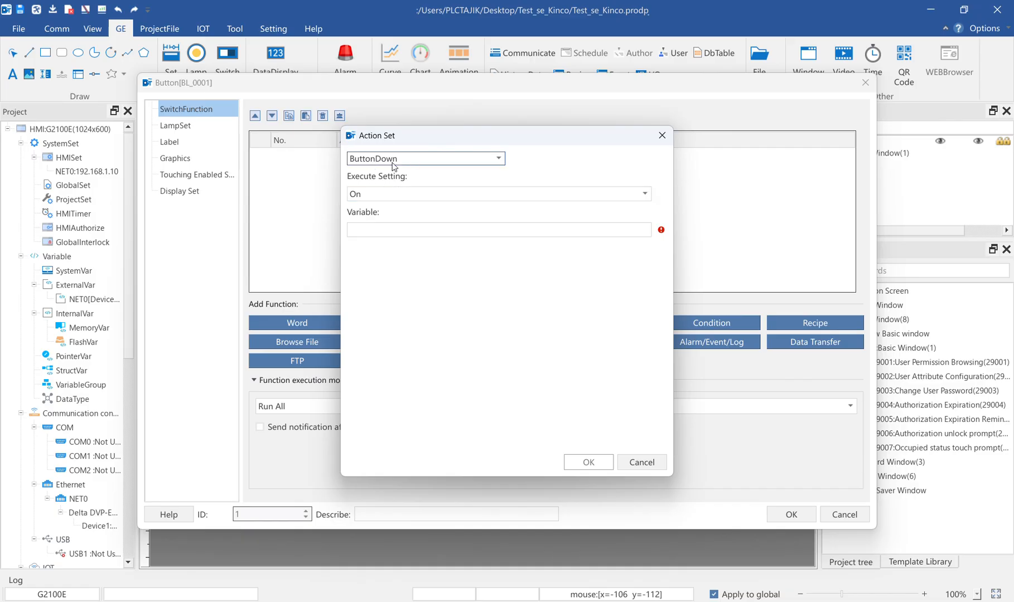
Create the bit variable M0 on NET0[Device1], using register type M and address 0
double_click(640, 230)
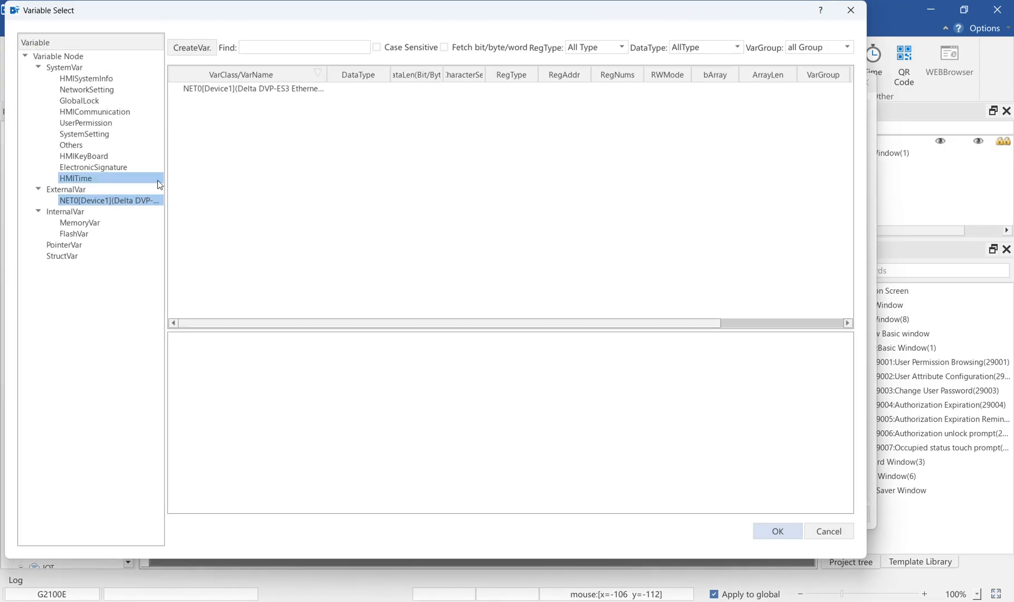
click(195, 48)
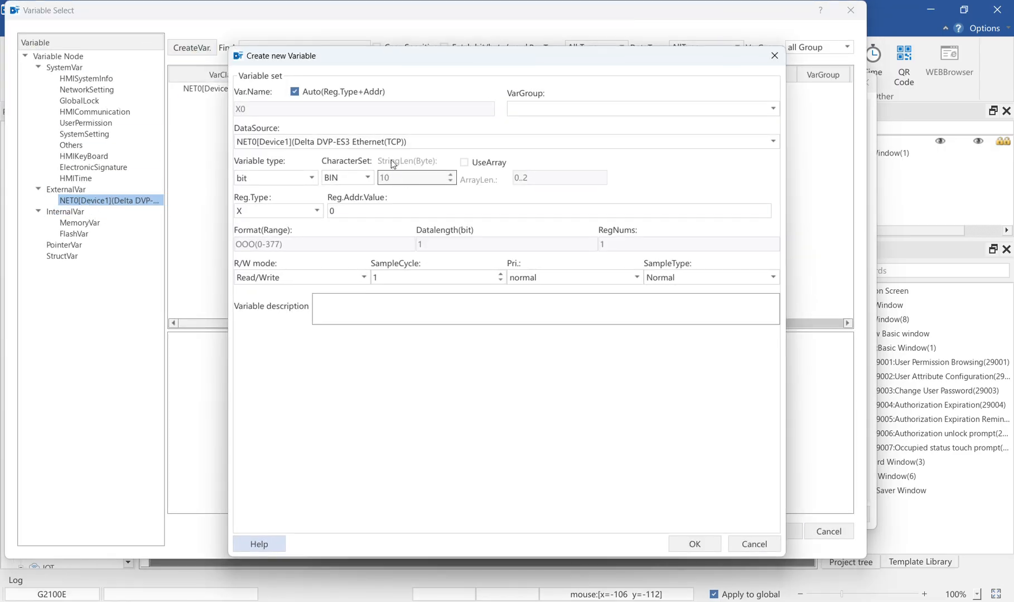
drag(411, 60, 441, 115)
click(312, 266)
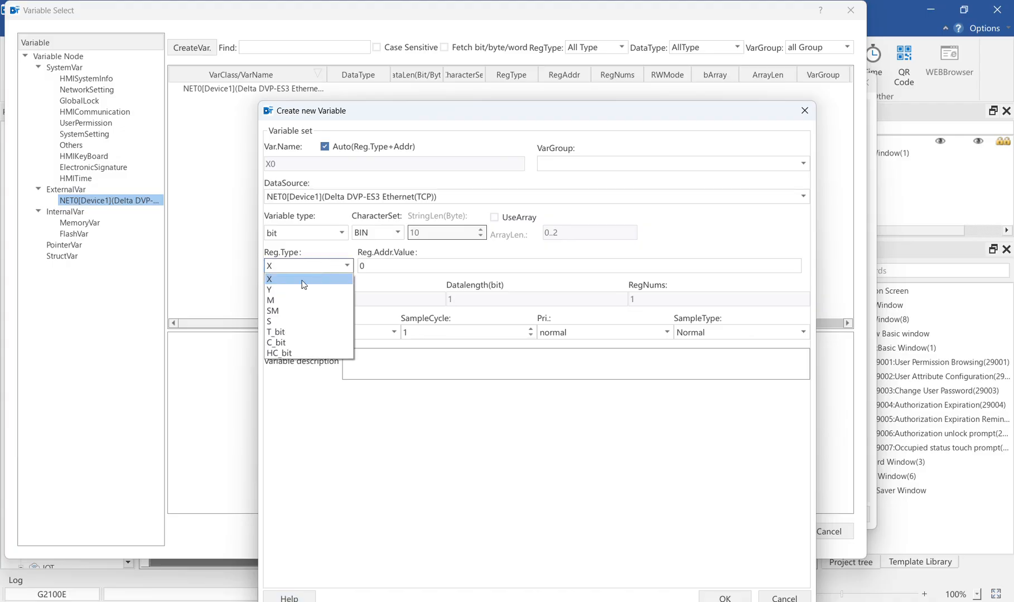
click(281, 301)
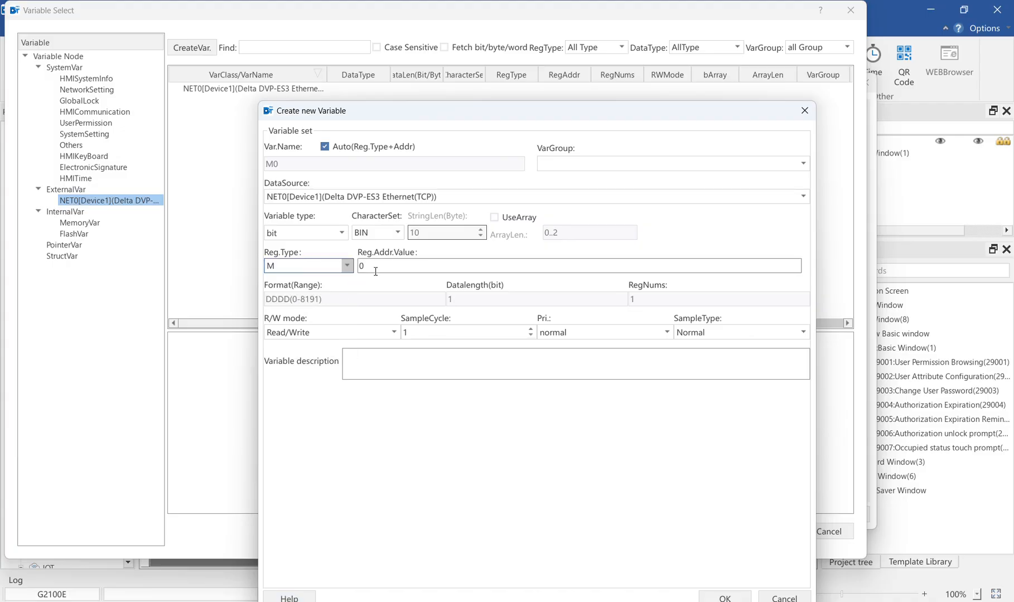
click(729, 596)
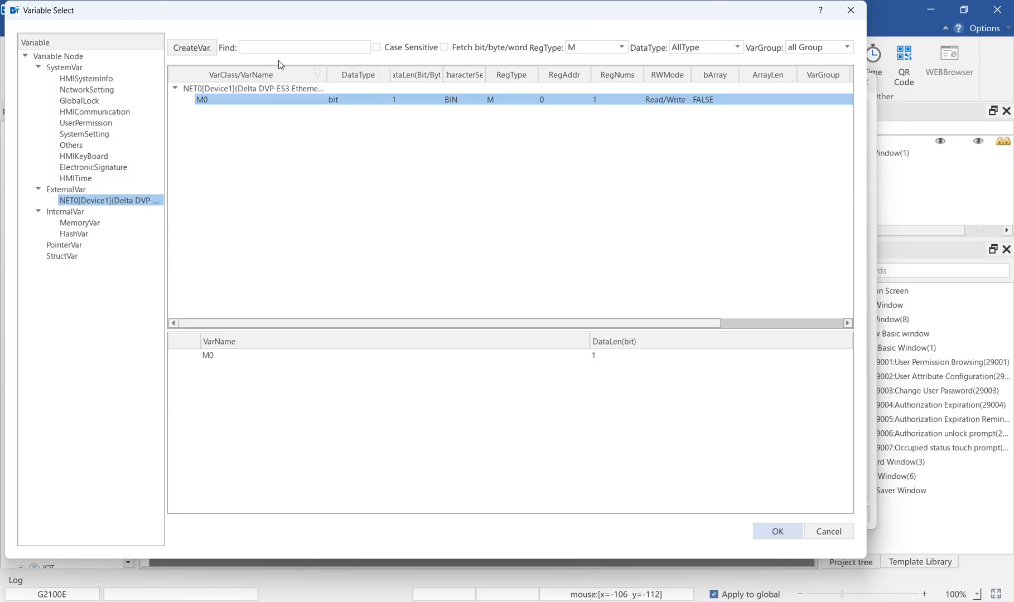
Create the bit variable M1 on NET0[Device1], using register type M and address 1
click(212, 51)
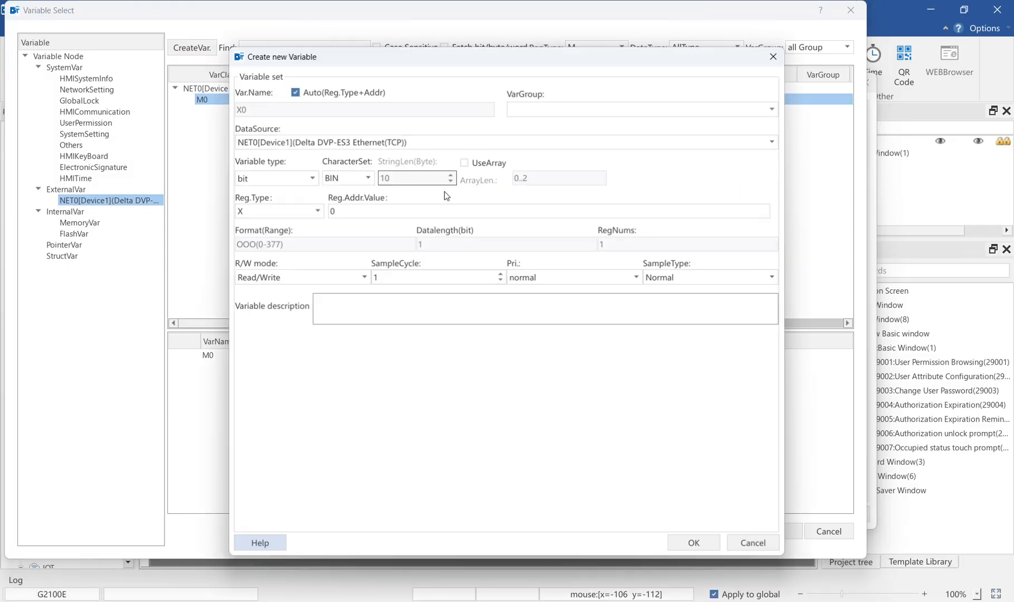
click(284, 211)
click(279, 246)
click(339, 212)
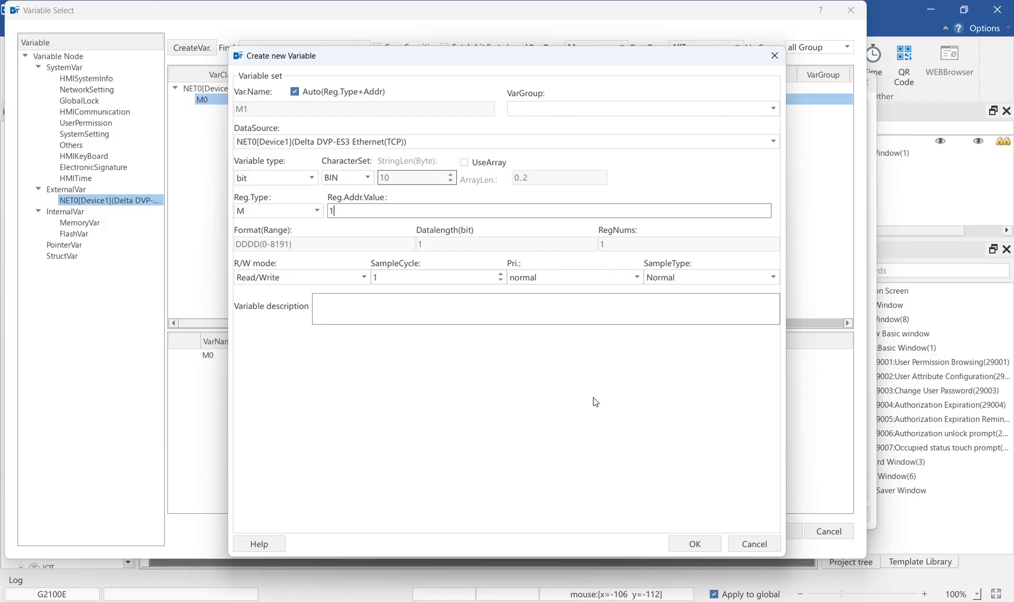
click(696, 546)
Create the bit variable Y0 with register type Y and address 0, and leave the variable selection without assigning it
click(197, 50)
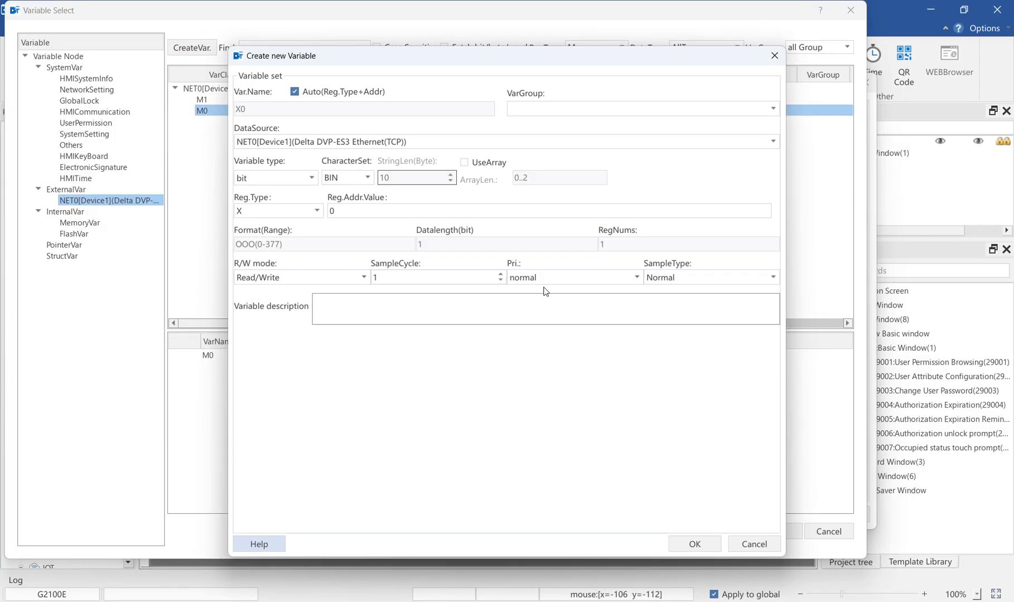
click(268, 210)
click(325, 236)
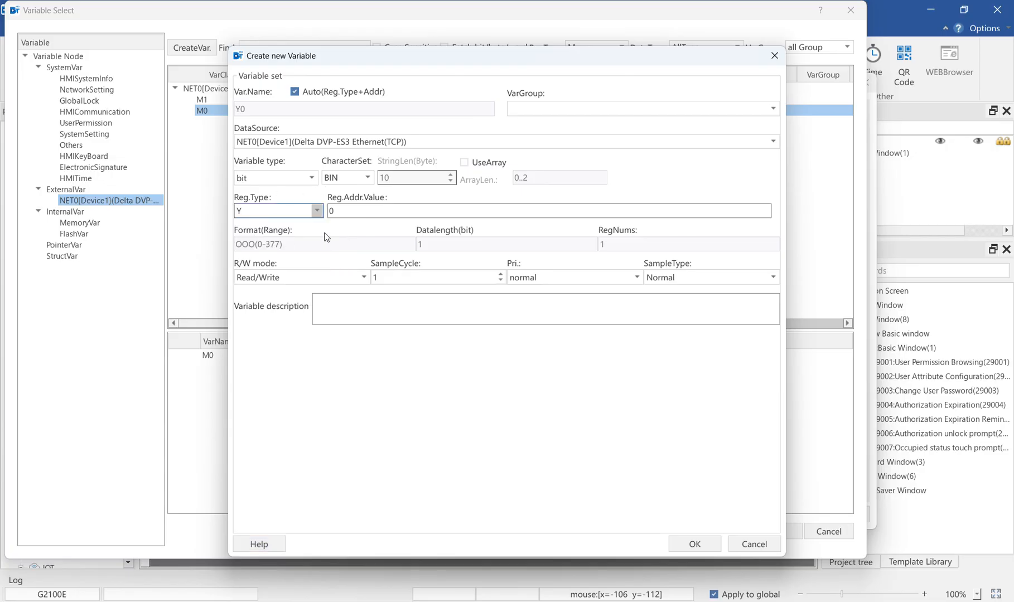
click(695, 543)
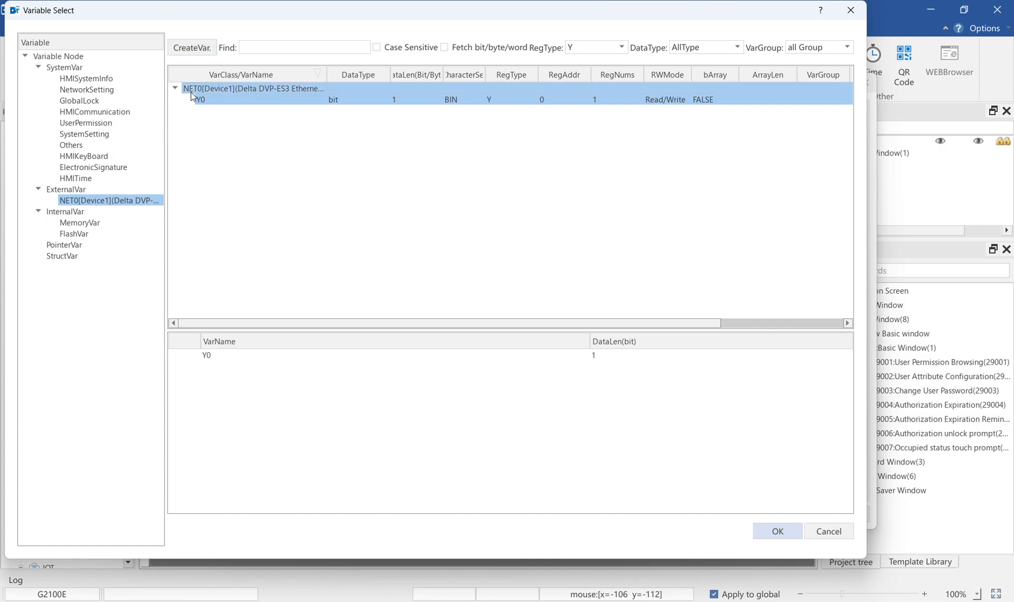
click(257, 48)
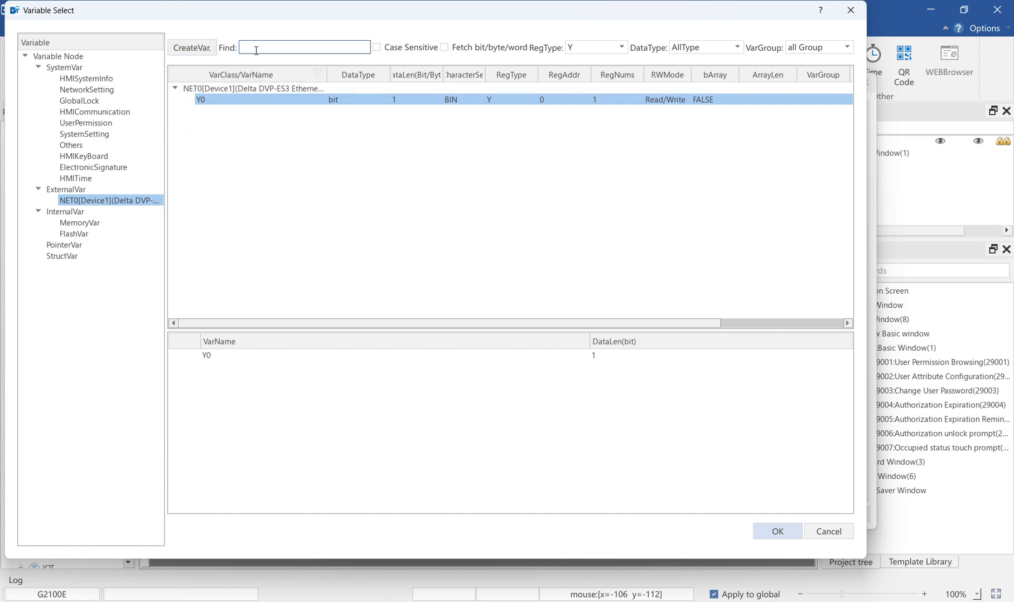
click(829, 530)
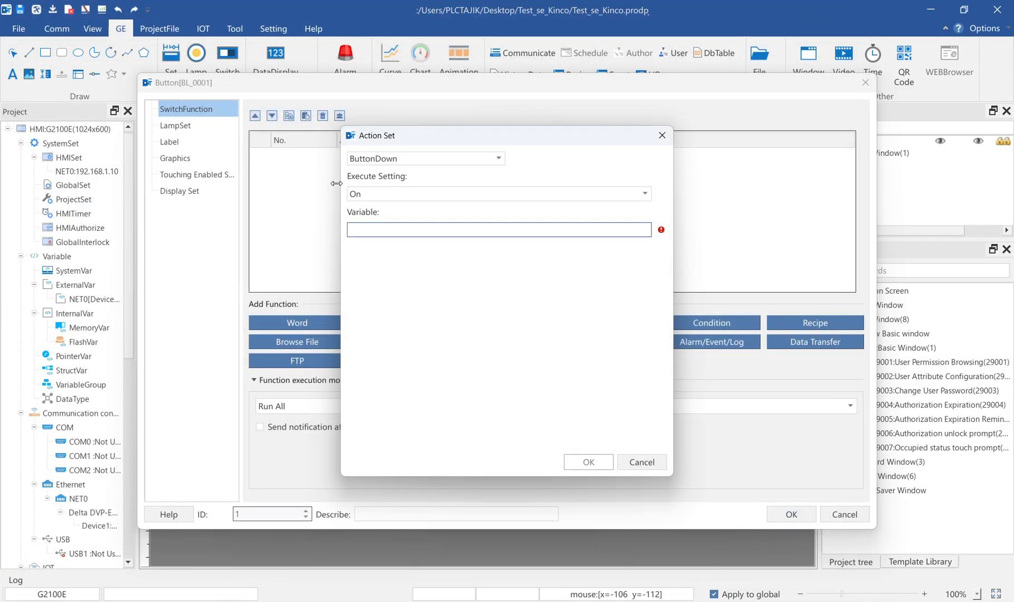
Assign the variable M0 of NET0 Device1 to the button's bit action
double_click(458, 230)
click(239, 120)
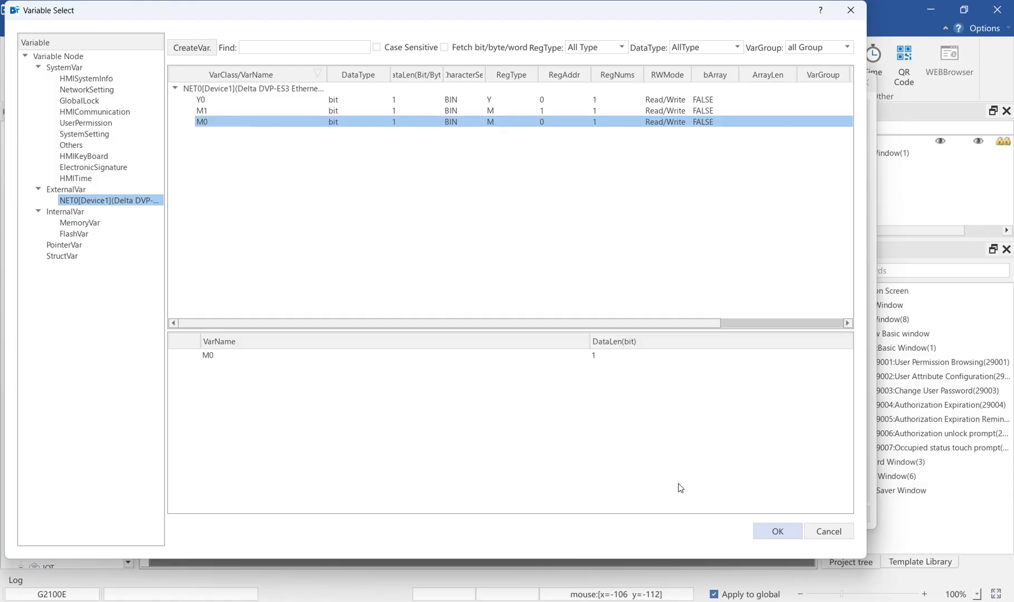
click(777, 530)
Set the bit action to run on ButtonDown with the Inverse execution setting and confirm it
click(382, 160)
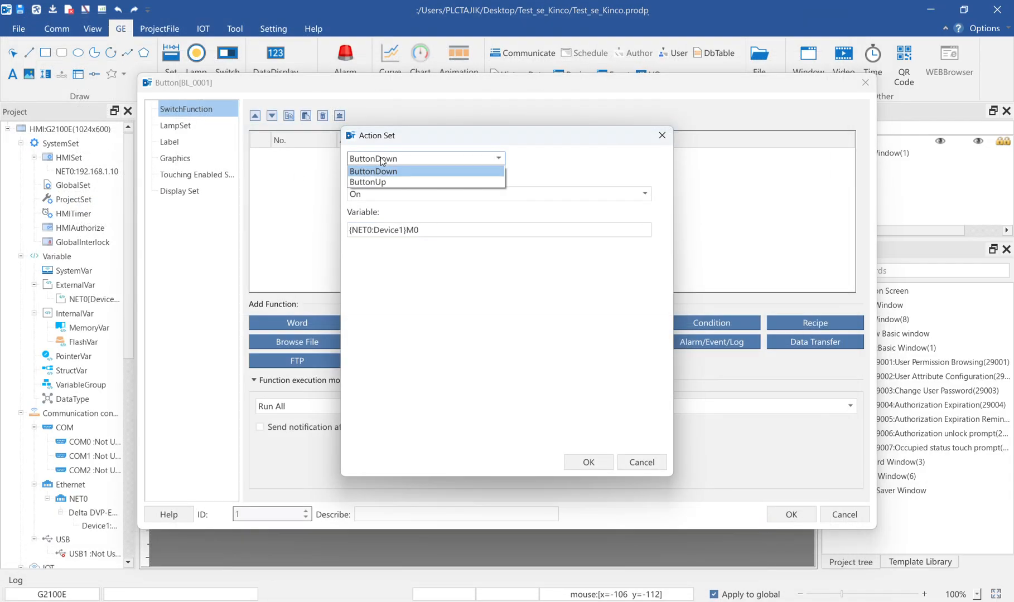
click(374, 171)
click(381, 194)
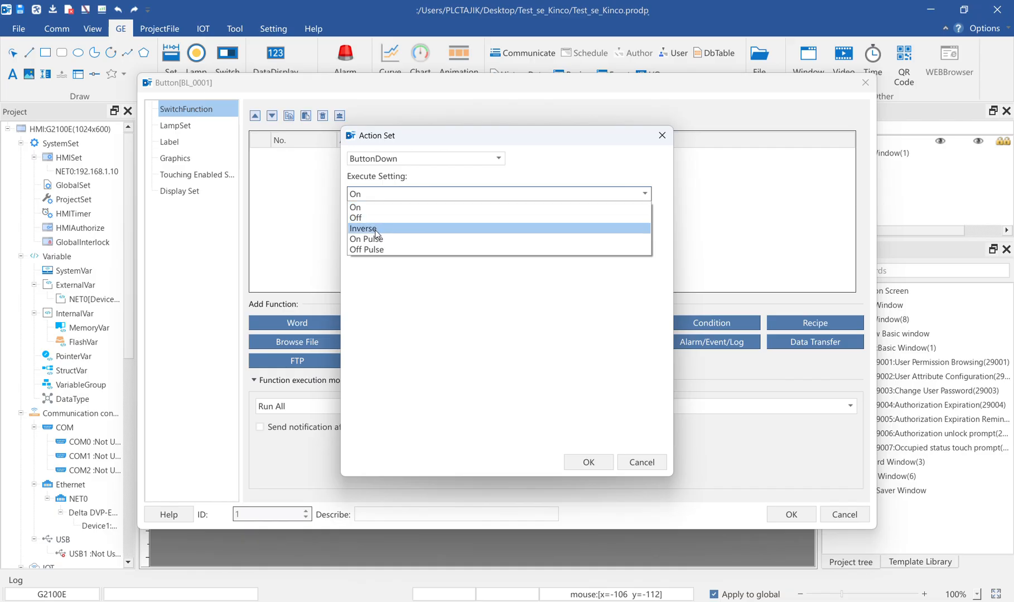
click(377, 229)
click(402, 193)
click(389, 232)
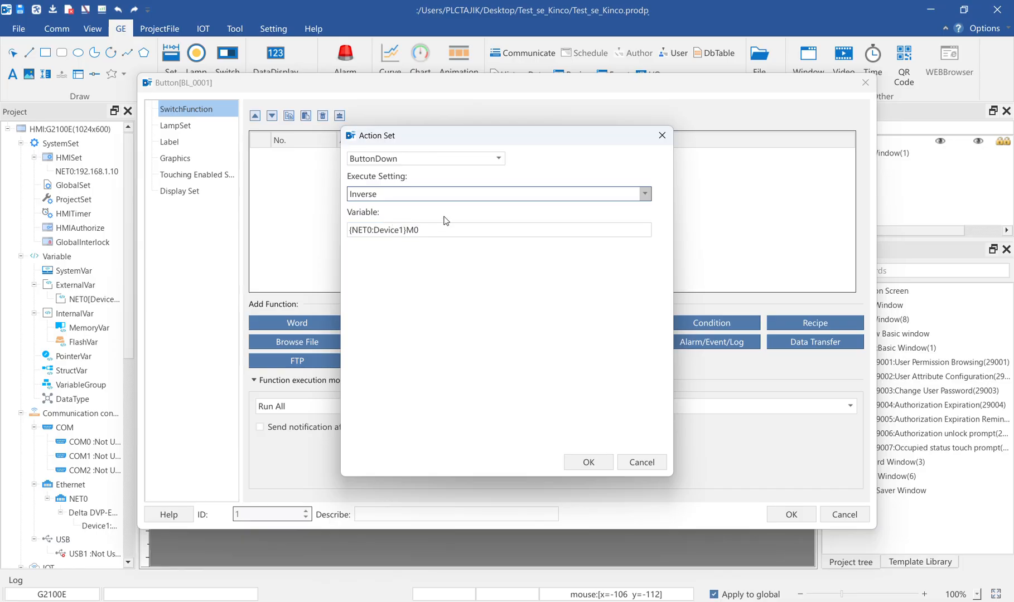
click(592, 462)
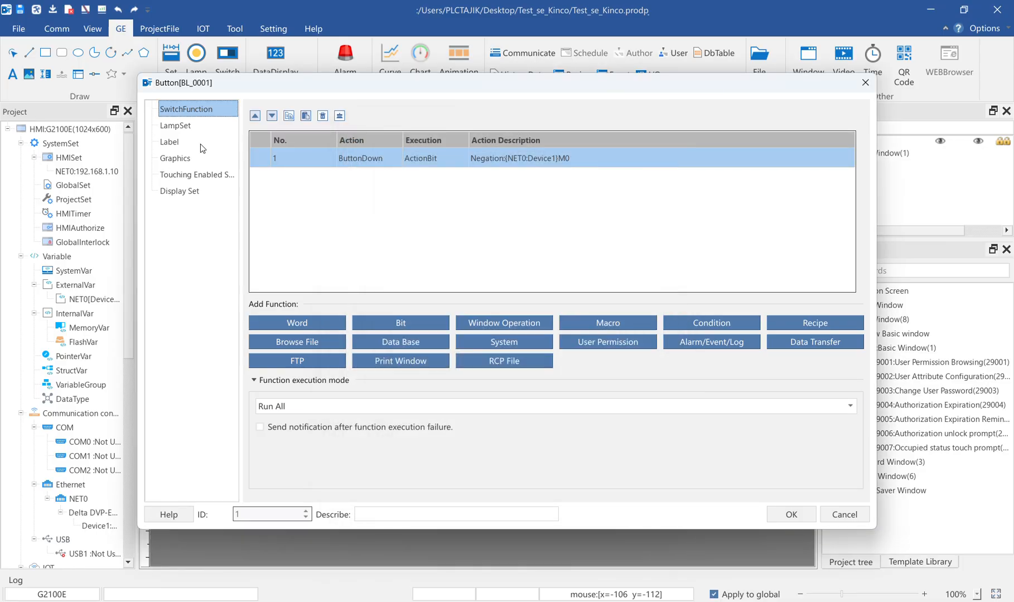
Place the button near the canvas's upper-left corner and shrink it to about 56 x 60
click(778, 518)
click(239, 222)
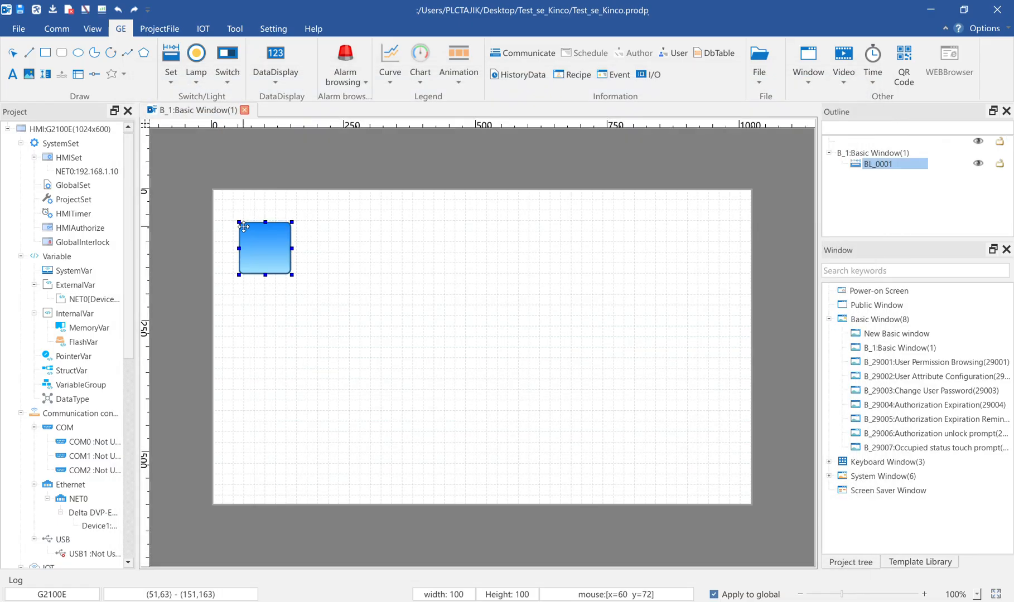
drag(240, 223, 261, 243)
Set the button's graphic to k_button_00.vg
double_click(285, 258)
click(177, 157)
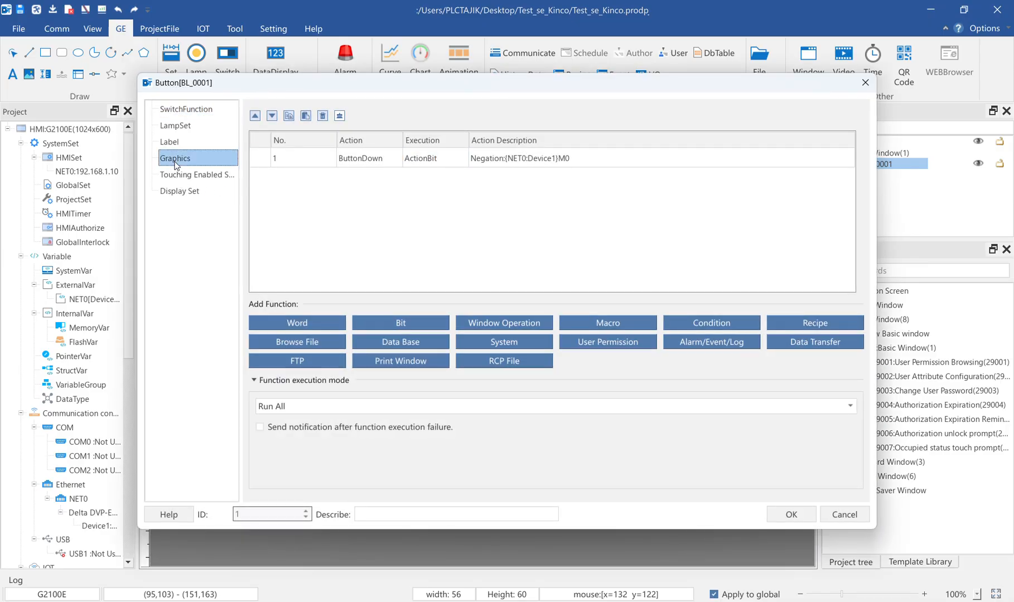
click(538, 176)
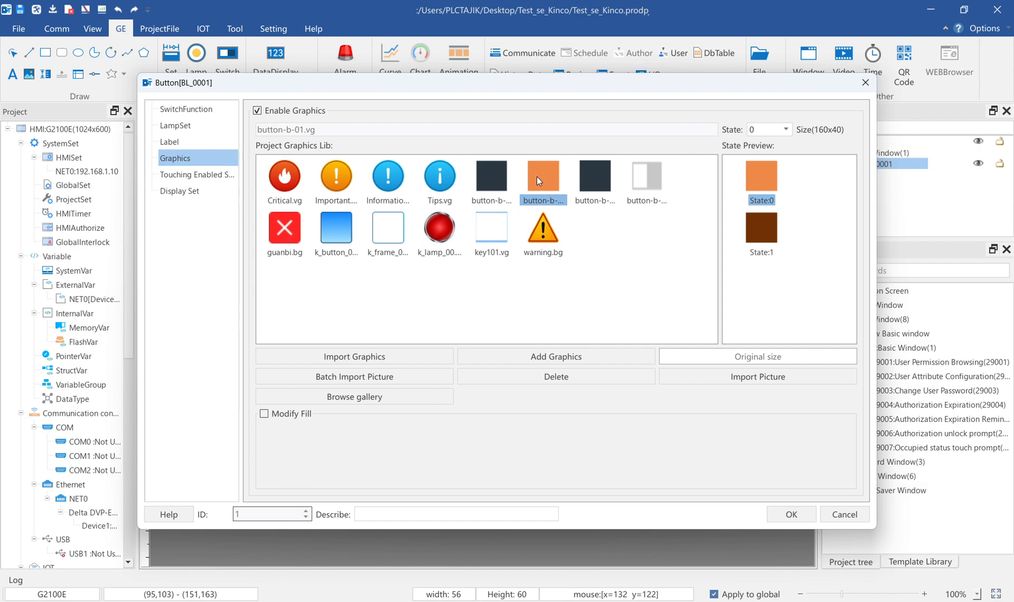
click(338, 229)
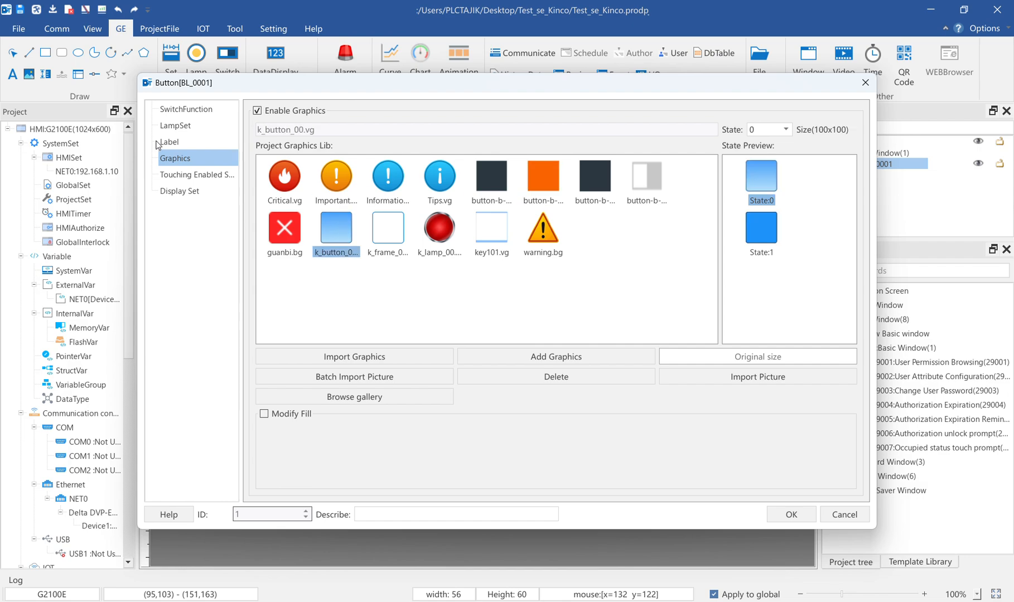
Enter Start as the button's Chinese label for both states and confirm the button settings
click(167, 142)
click(321, 214)
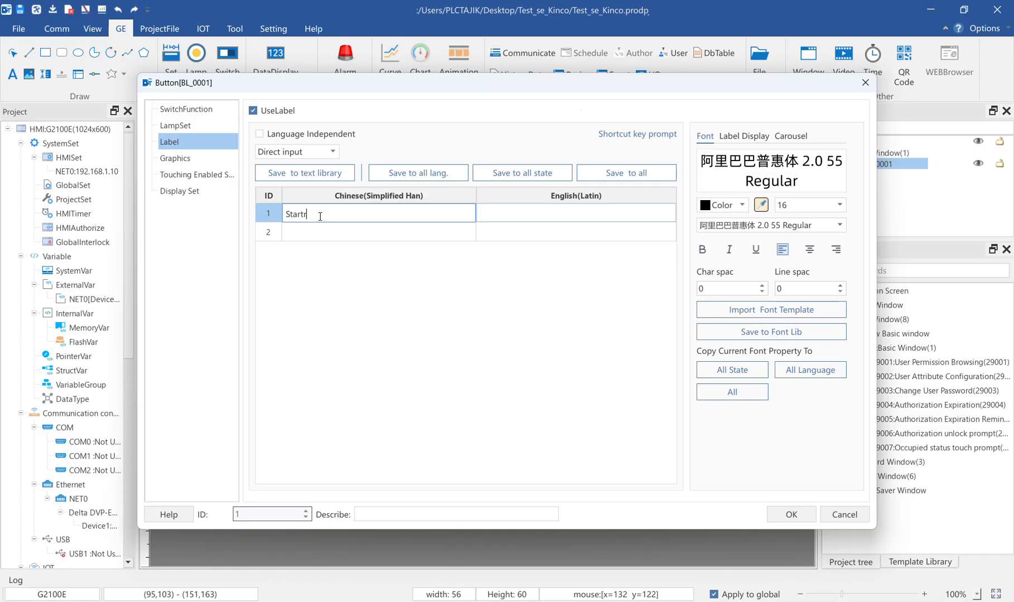
text(Startr)
key(BackSpace)
drag(310, 216, 256, 199)
key(ctrl+c)
click(299, 233)
key(ctrl+v)
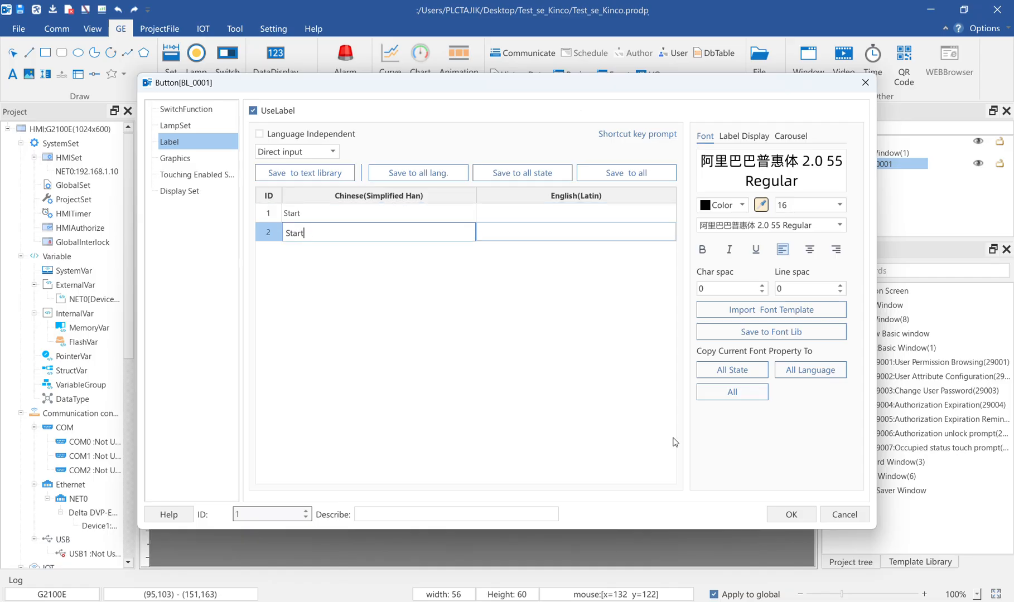
click(791, 514)
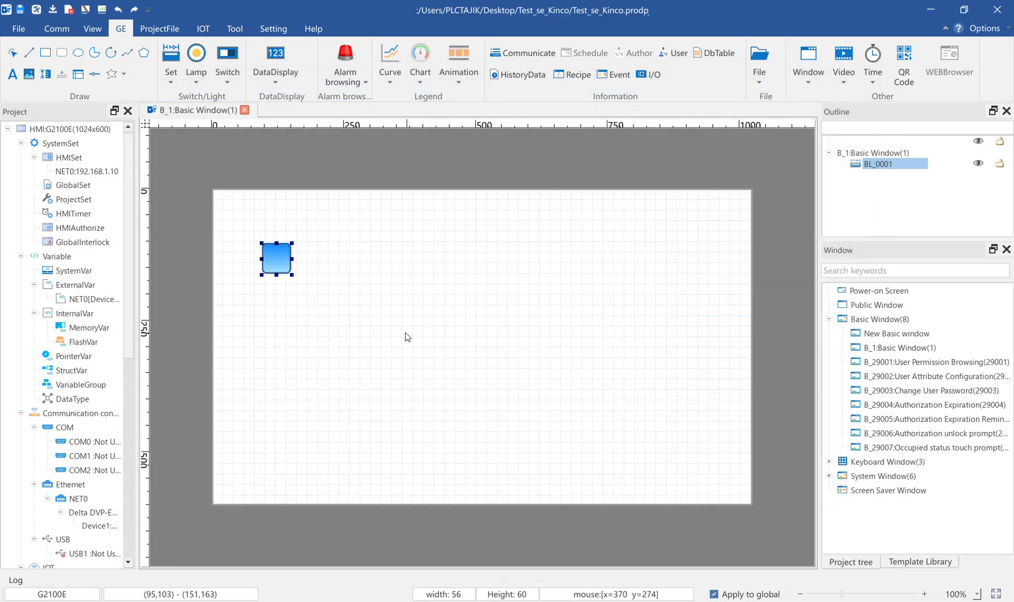
Fill in Start as the button's English label for both states and confirm the button settings
double_click(277, 258)
click(173, 142)
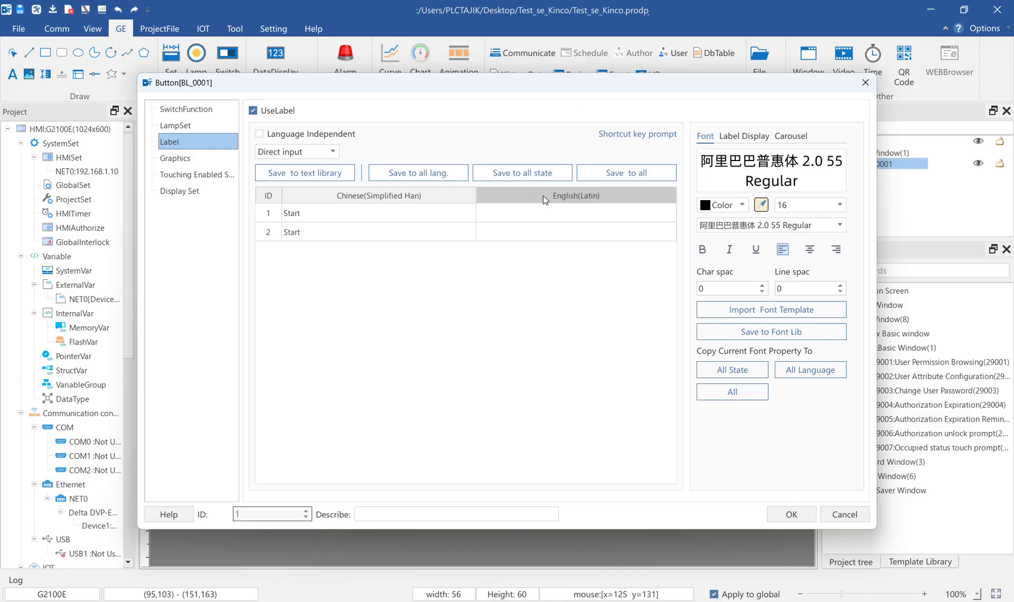
click(507, 213)
click(311, 215)
double_click(308, 216)
key(ctrl+c)
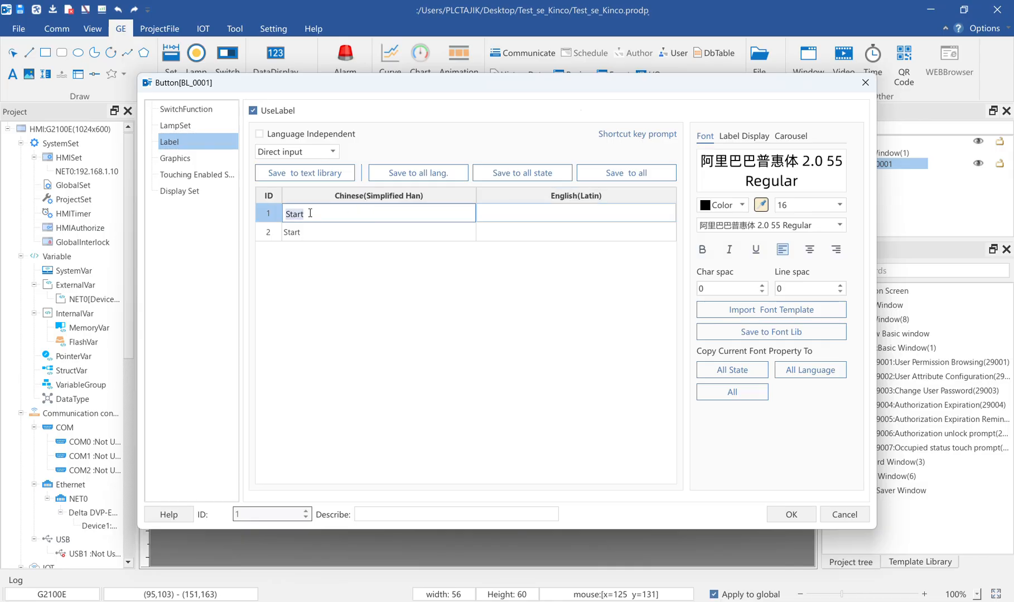
click(526, 215)
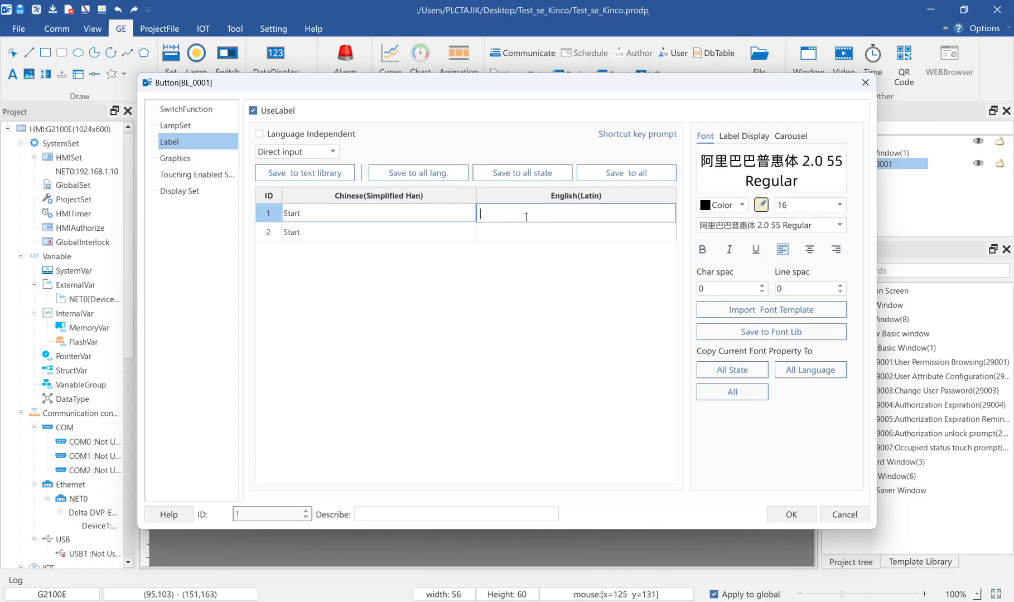
key(ctrl+v)
click(512, 233)
key(ctrl+v)
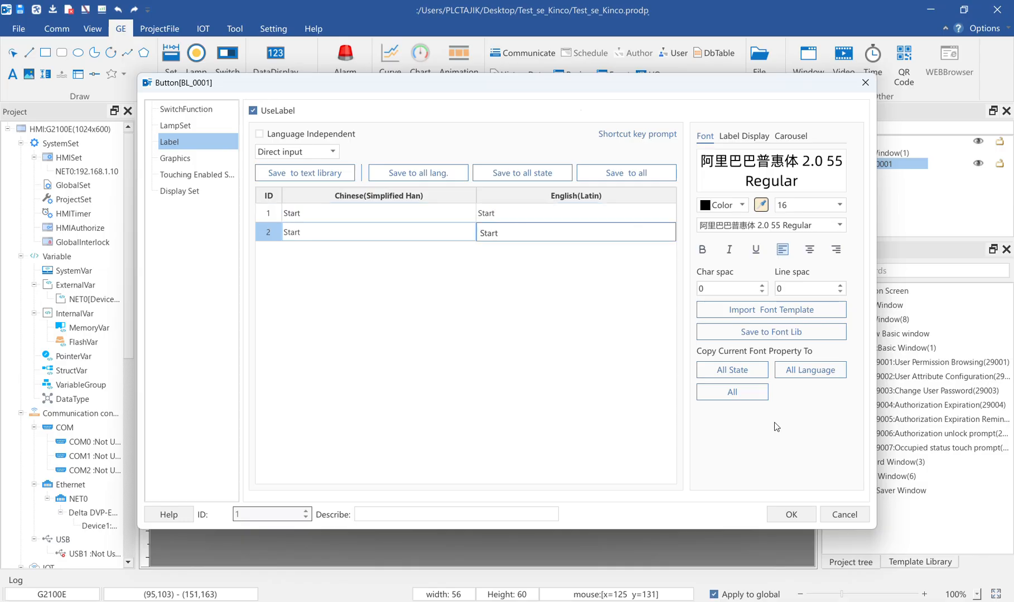
click(791, 513)
Enlarge the Start button to about 86 x 82 and place a copy just to its right
click(360, 246)
click(282, 269)
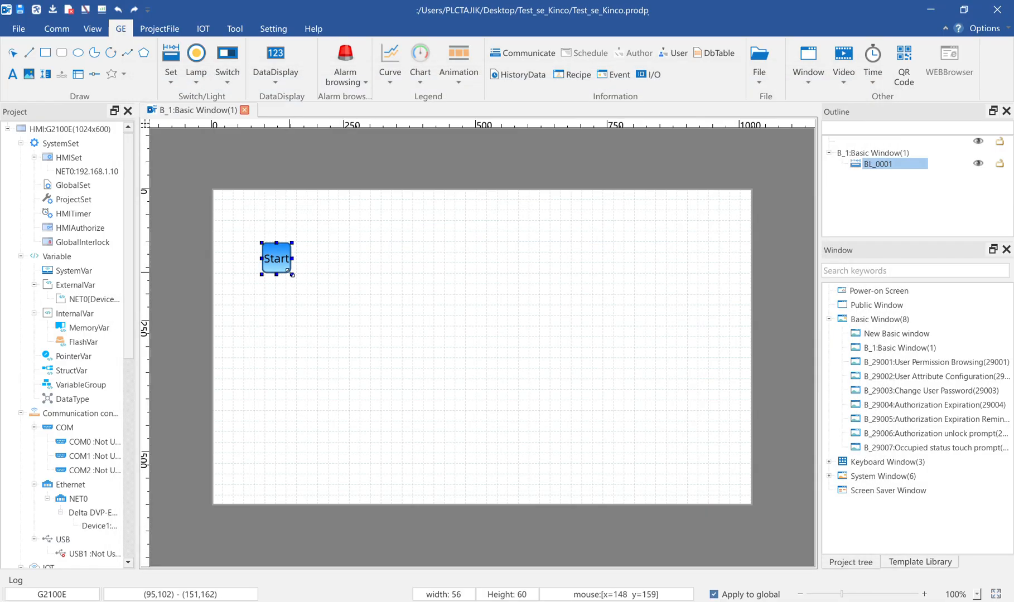
drag(291, 273, 350, 266)
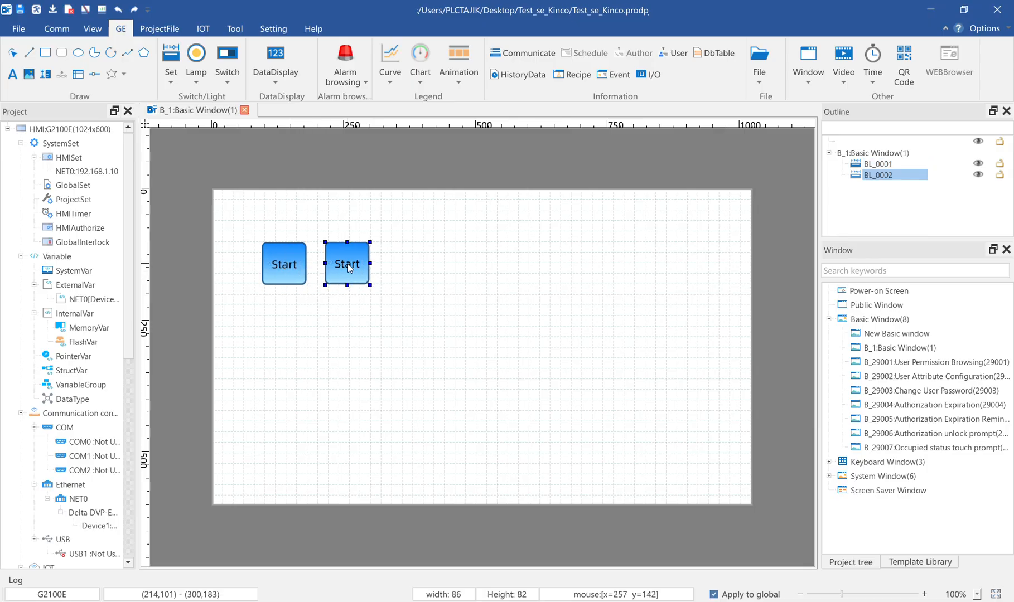
Change the copied button's ButtonDown bit action to use the variable M1 of NET0 Device1
double_click(348, 264)
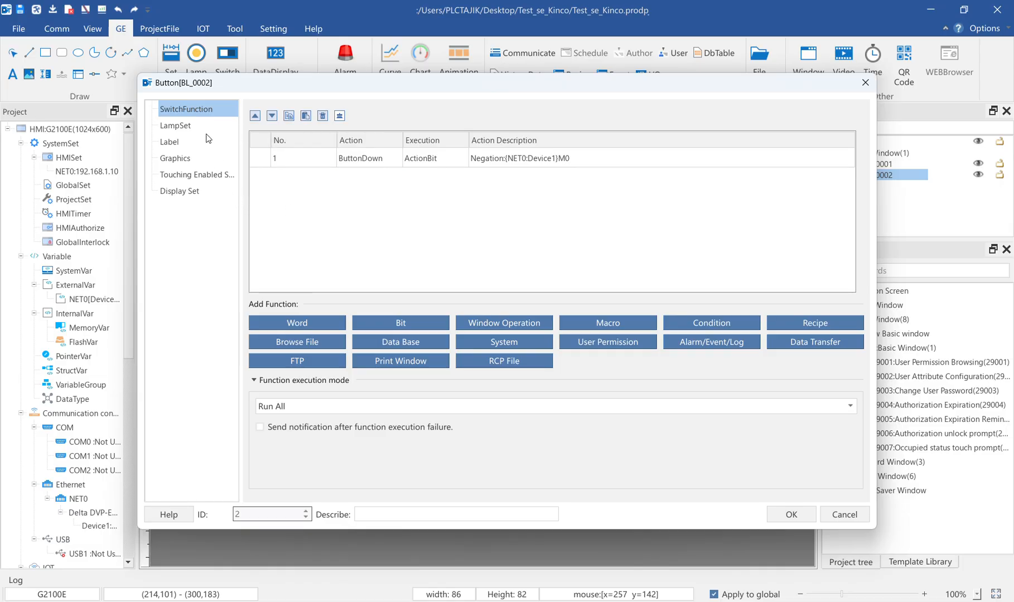
click(360, 160)
double_click(358, 159)
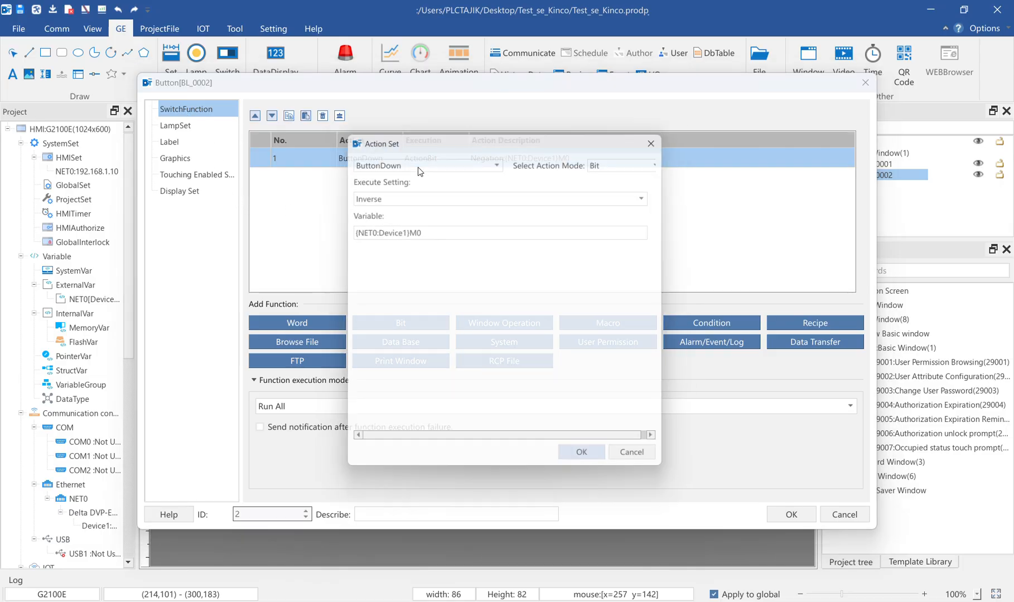
double_click(426, 231)
click(274, 99)
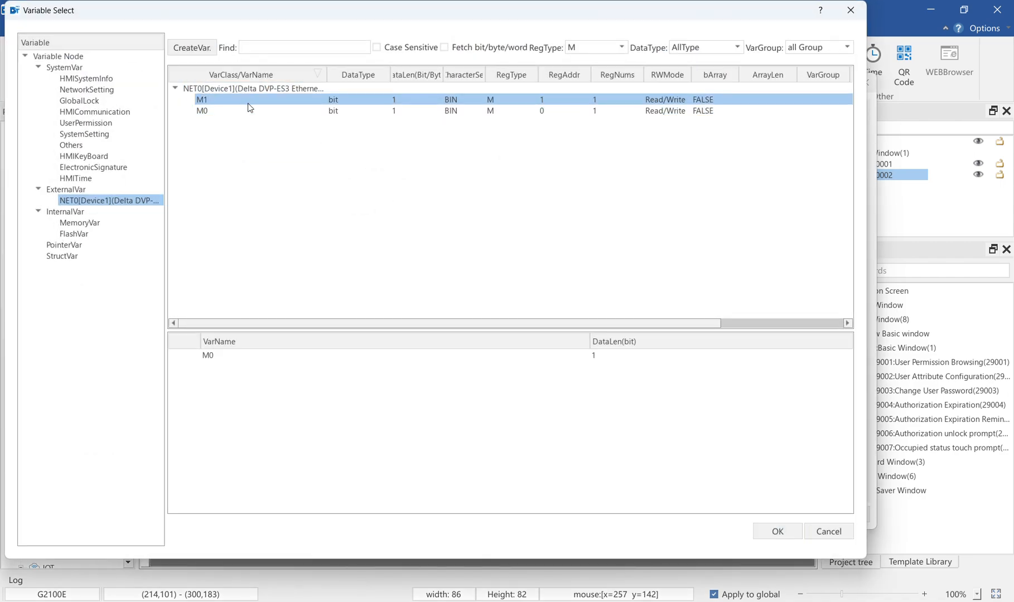
click(778, 531)
click(588, 462)
Change the copied button's Chinese and English labels to Stop for both states
click(167, 142)
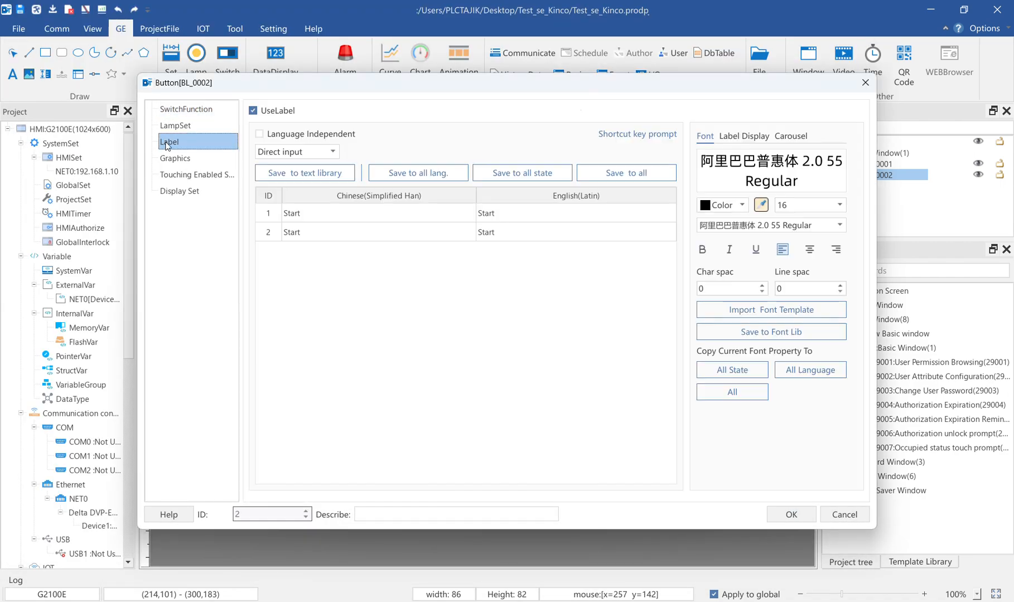
double_click(296, 212)
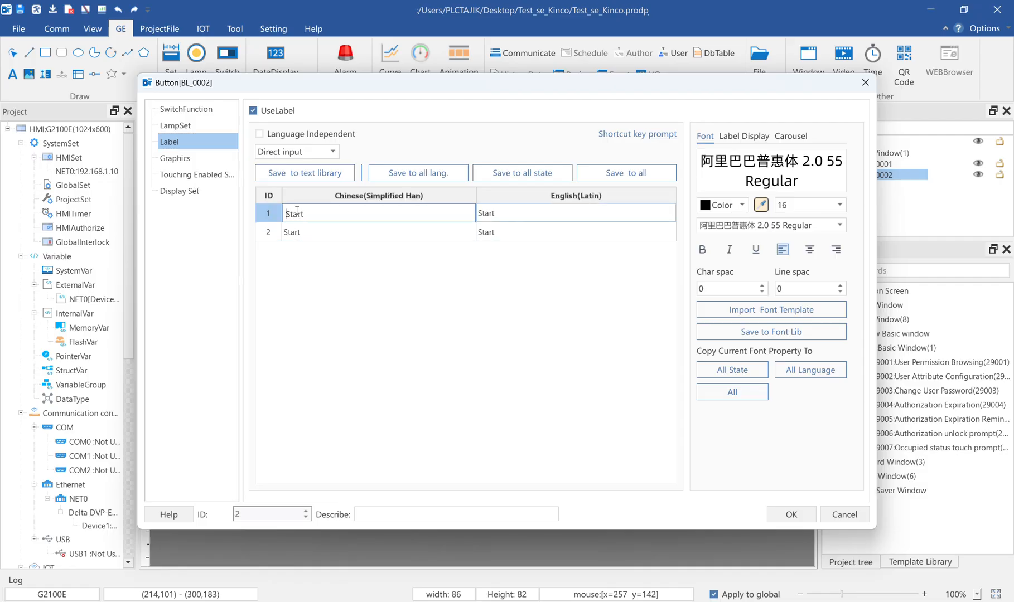
text(Stop)
click(534, 232)
double_click(289, 214)
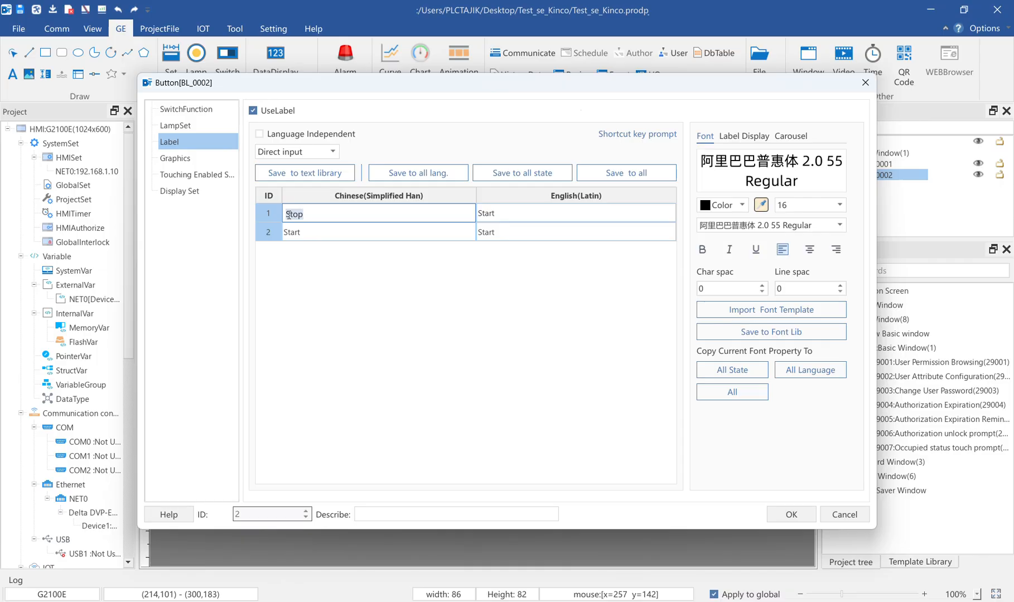
click(317, 228)
double_click(318, 231)
key(ctrl+v)
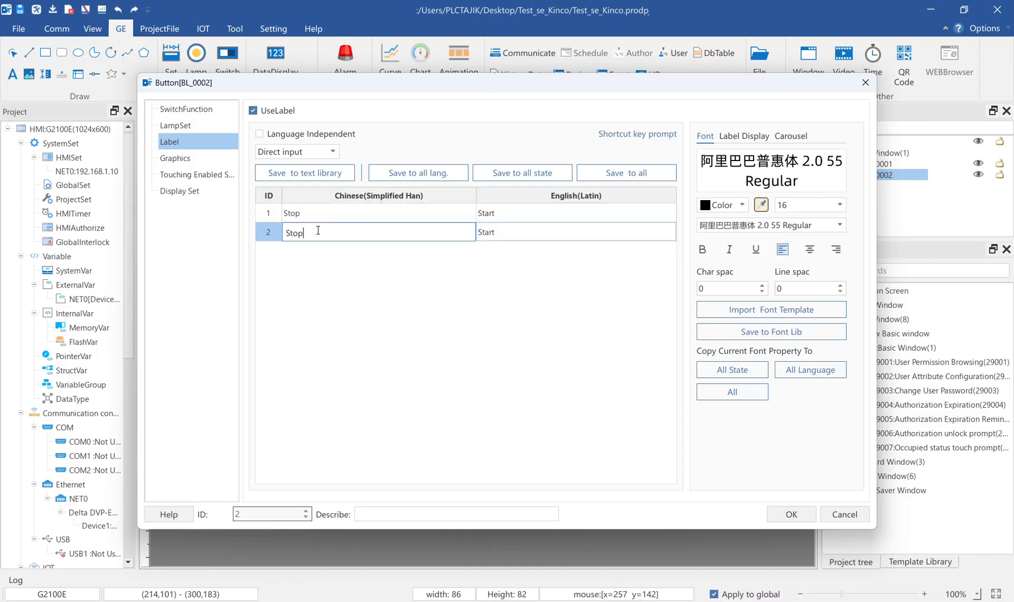
double_click(514, 215)
key(ctrl+v)
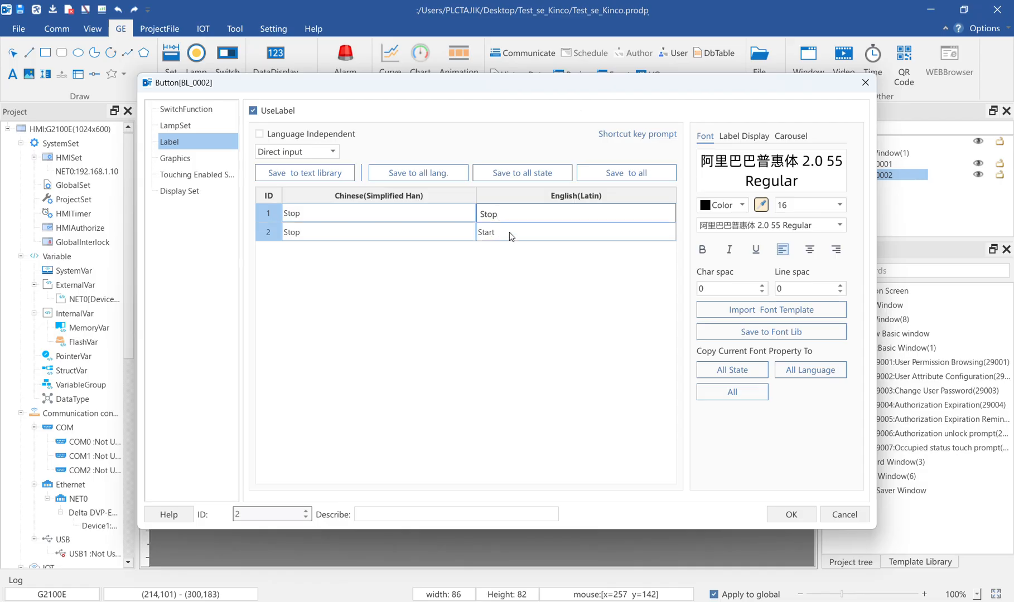
double_click(513, 232)
key(ctrl+v)
Give the Stop button the orange button-b-01.vg graphic and confirm its settings
click(178, 158)
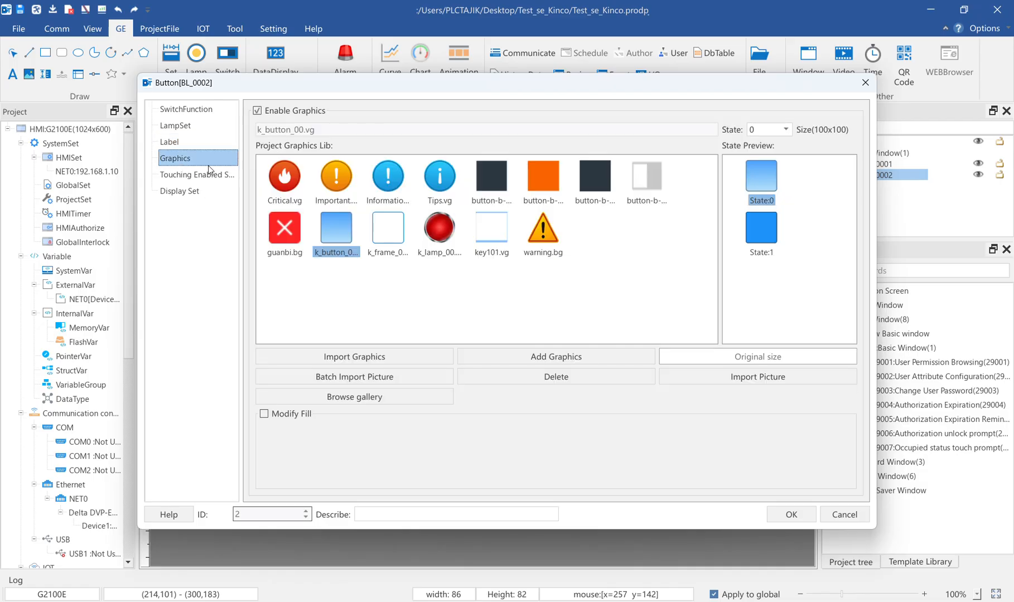
click(542, 177)
click(791, 514)
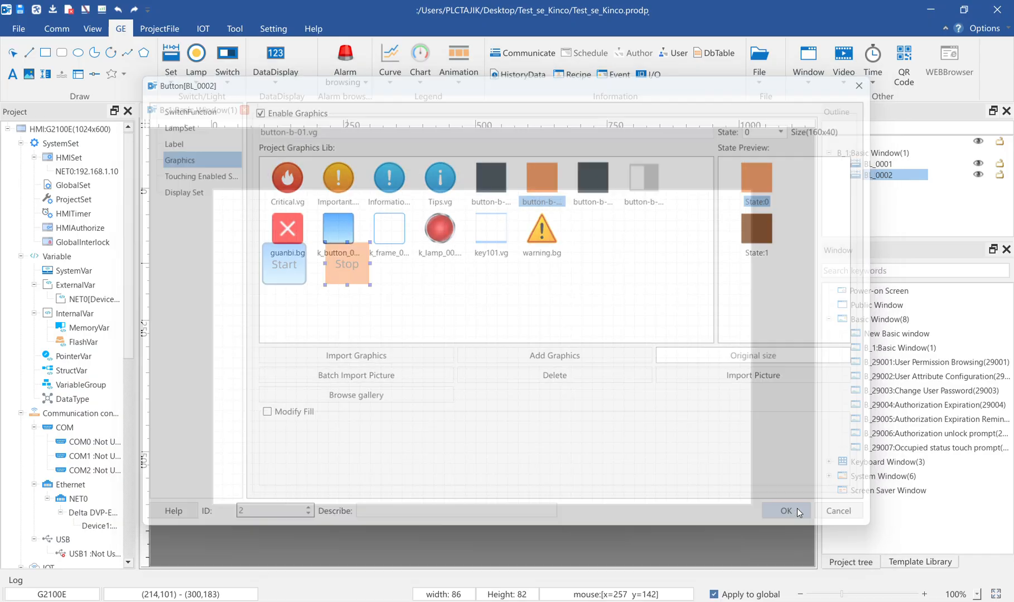
click(361, 268)
click(415, 281)
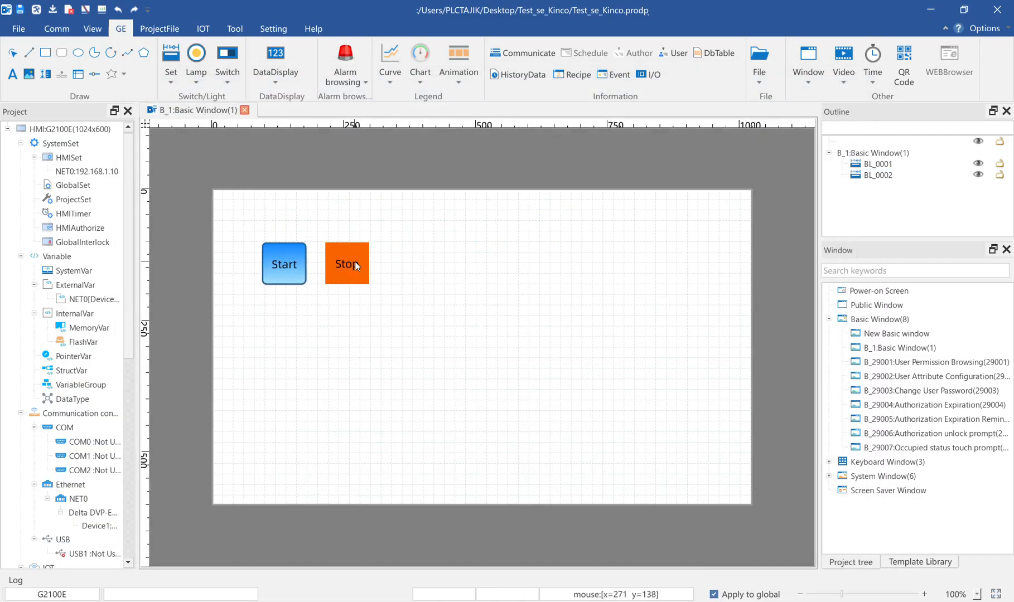
click(355, 261)
click(425, 218)
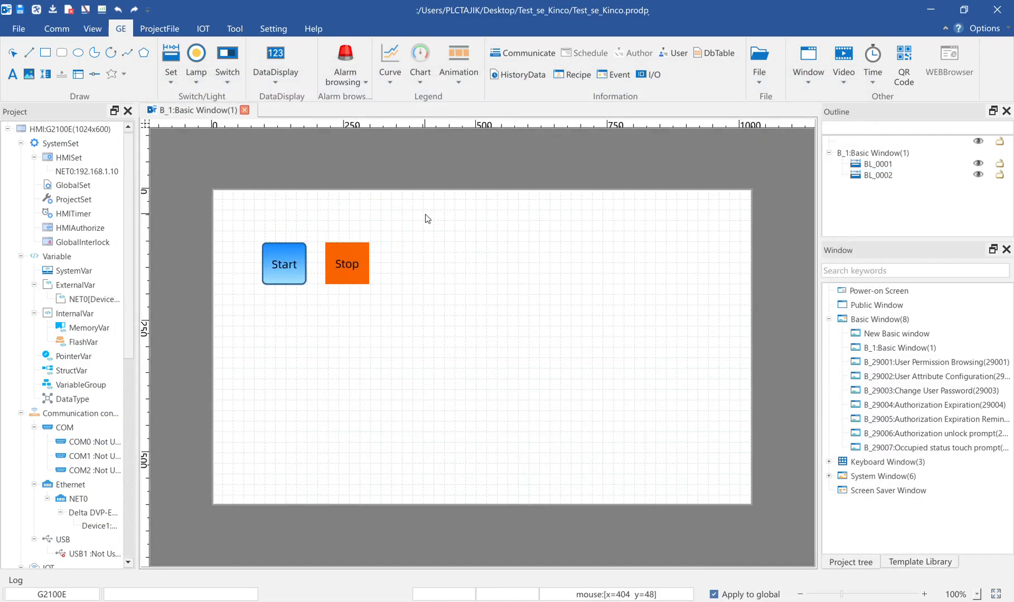
Create a bit lamp and assign it the variable Y0 of NET0 Device1
click(194, 80)
click(209, 97)
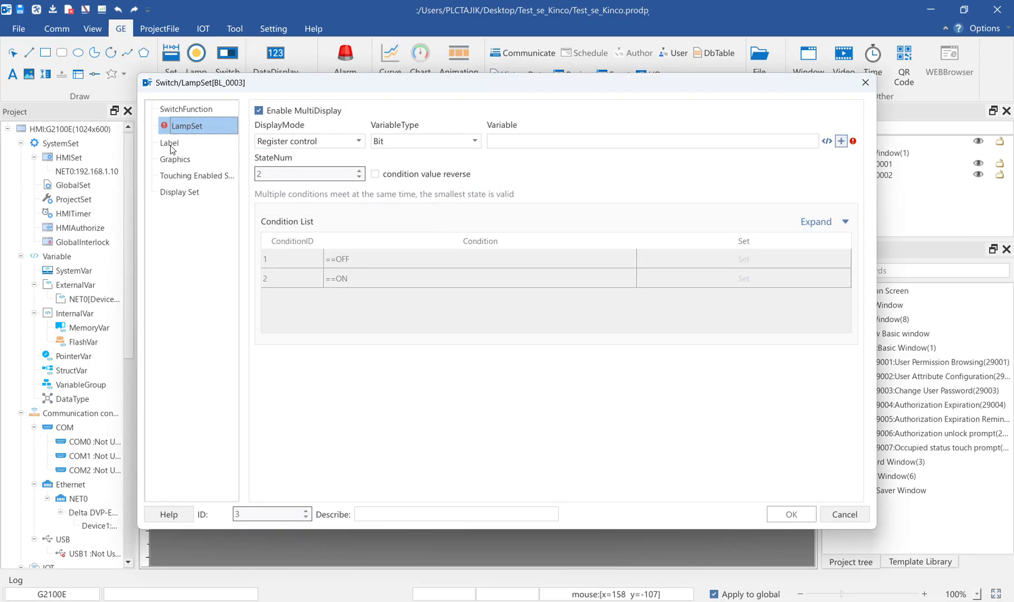
click(842, 142)
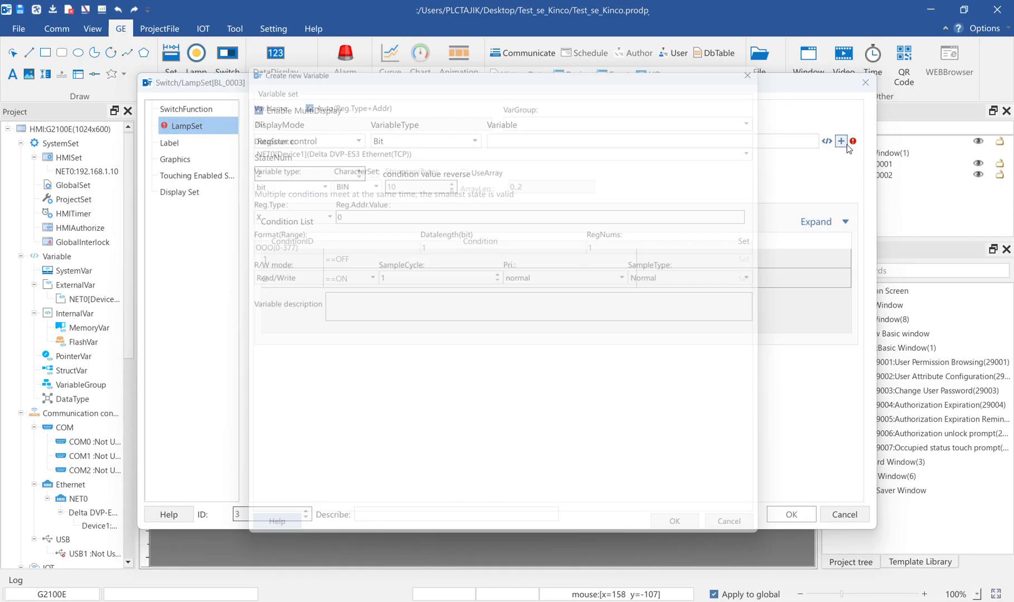
click(774, 55)
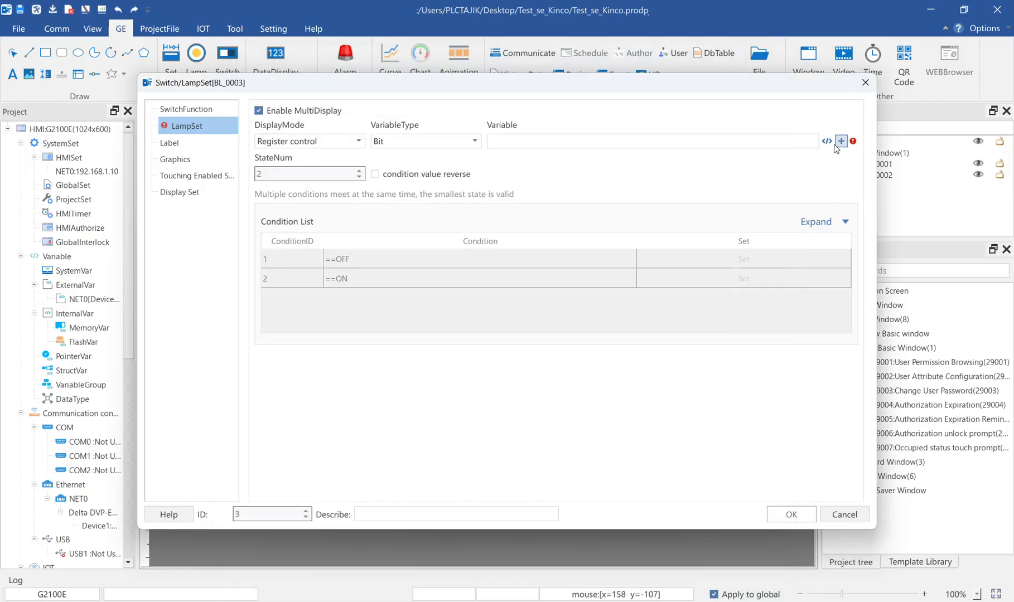
click(827, 141)
click(247, 101)
double_click(247, 100)
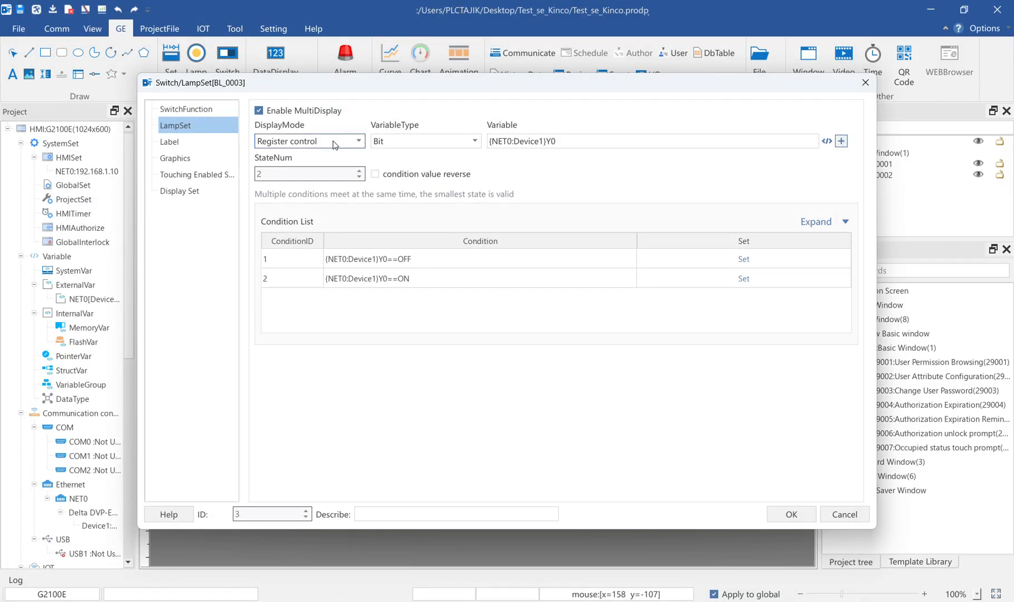
Choose the k_lamp_00.bg graphic for the lamp and confirm the lamp settings
click(176, 159)
click(427, 228)
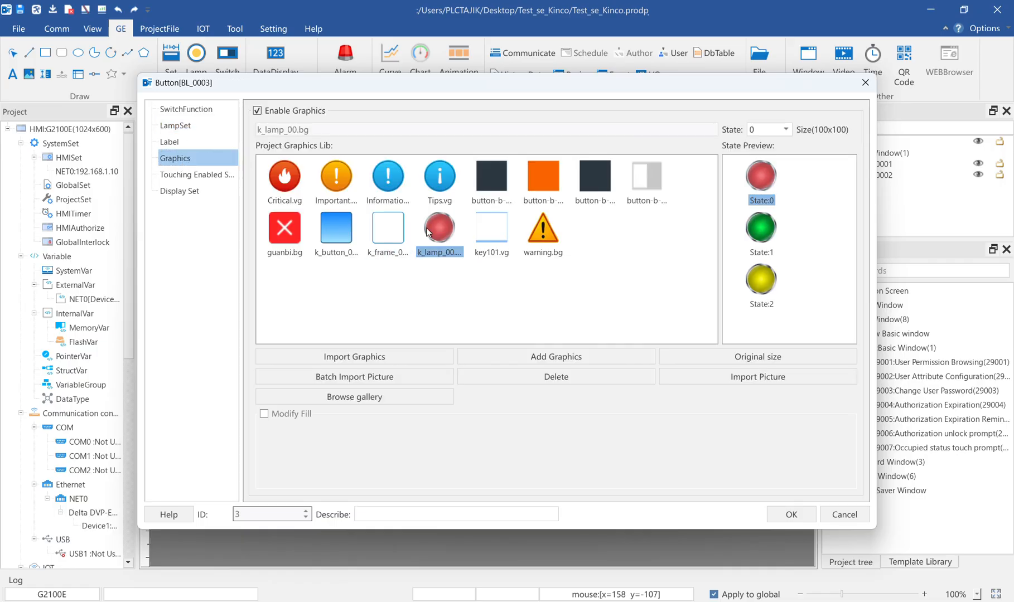
click(784, 513)
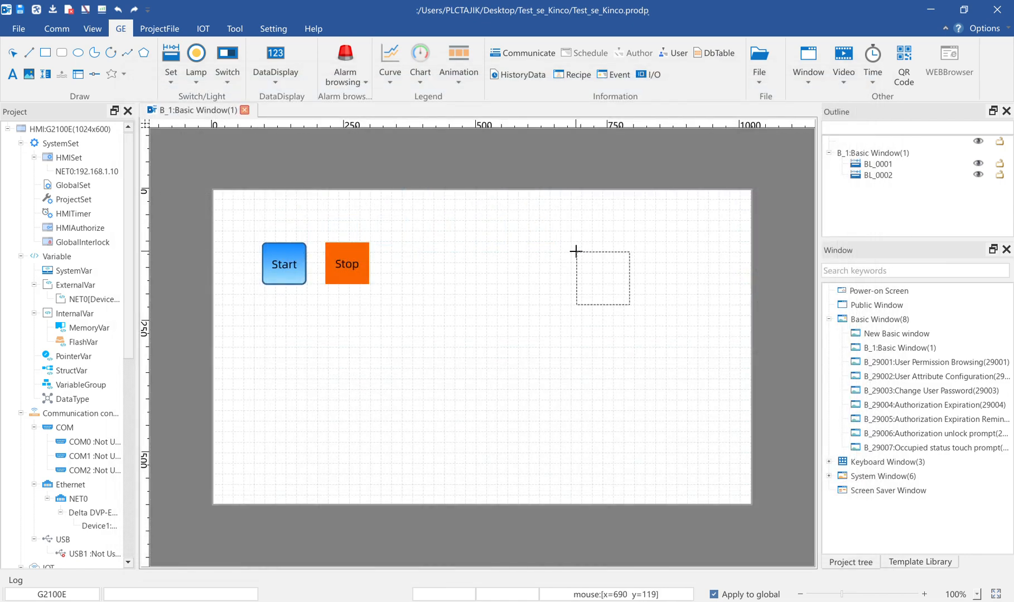
Place the lamp near the canvas's upper-right corner and enlarge it to about 104 x 116
click(674, 238)
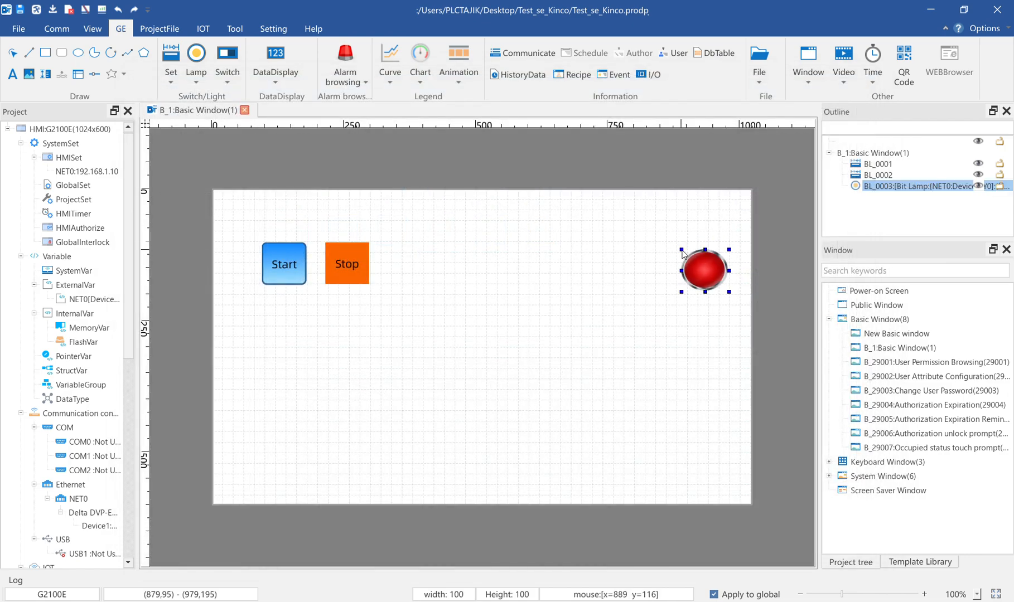
drag(688, 250, 673, 231)
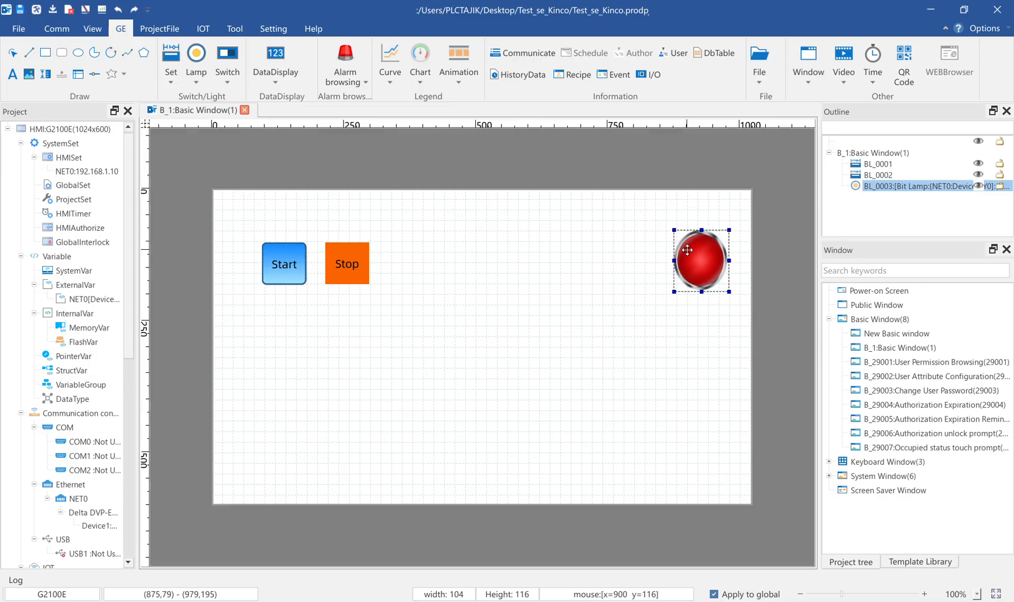
Enter Y0 as the Chinese (Simplified Han) label text for both states of the bit lamp
double_click(686, 250)
click(165, 142)
click(335, 213)
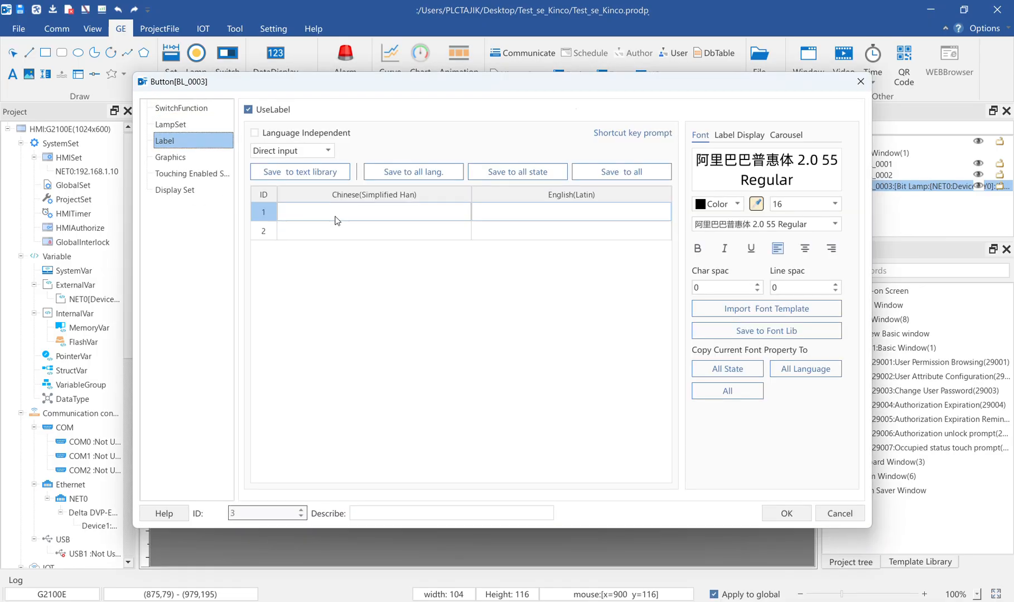
text(y0)
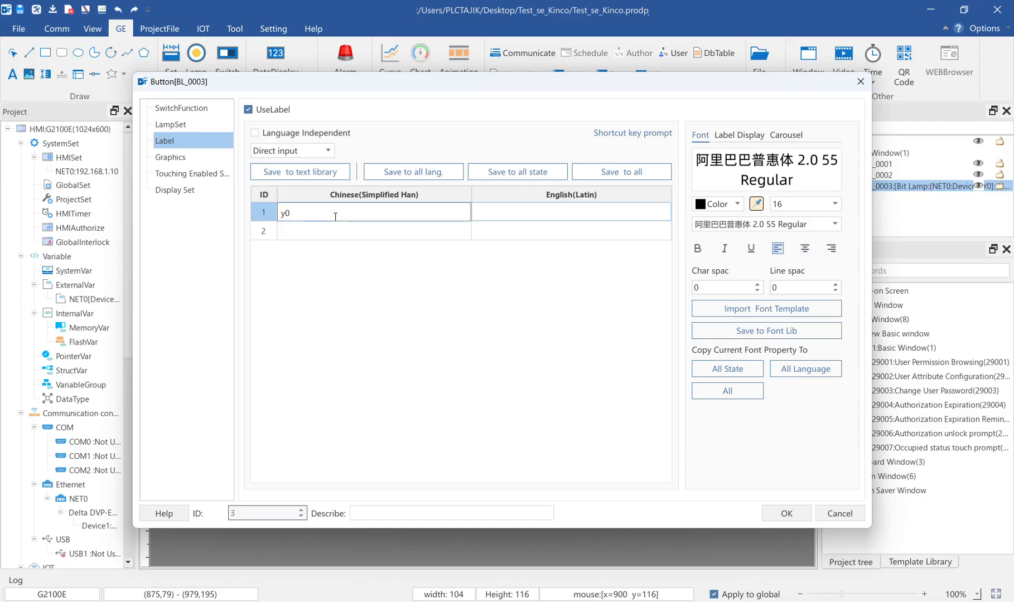
text(Y0)
click(275, 231)
double_click(293, 216)
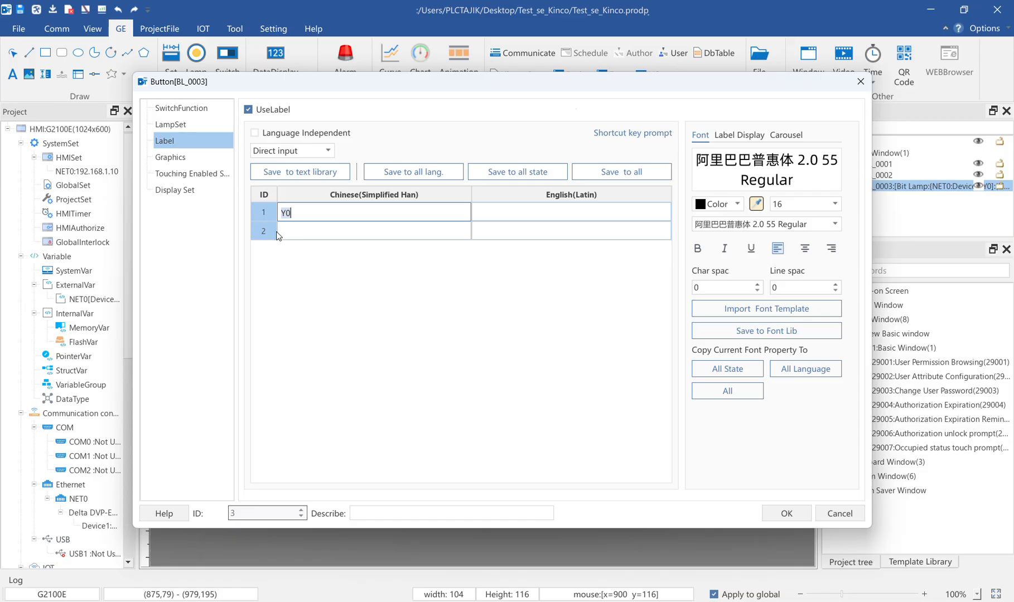
click(283, 232)
text(Y0)
Enter Y0 as the English (Latin) label text for both lamp states and confirm the lamp settings
click(508, 217)
text(Y0)
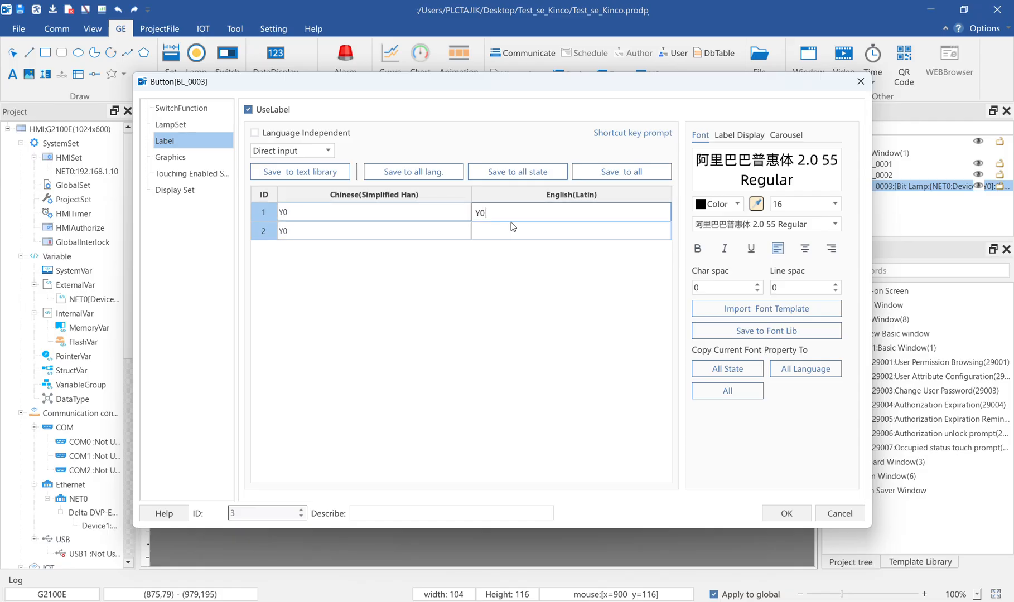
click(510, 229)
text(Y0)
click(803, 512)
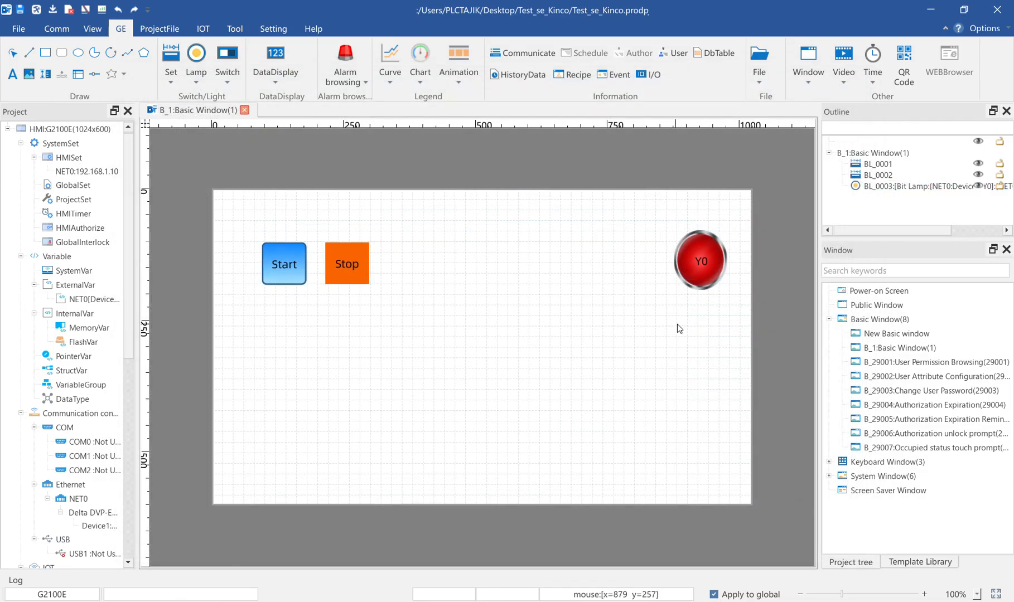
Widen the Y0 lamp slightly toward the canvas centre and deselect it
drag(678, 234, 663, 236)
click(625, 253)
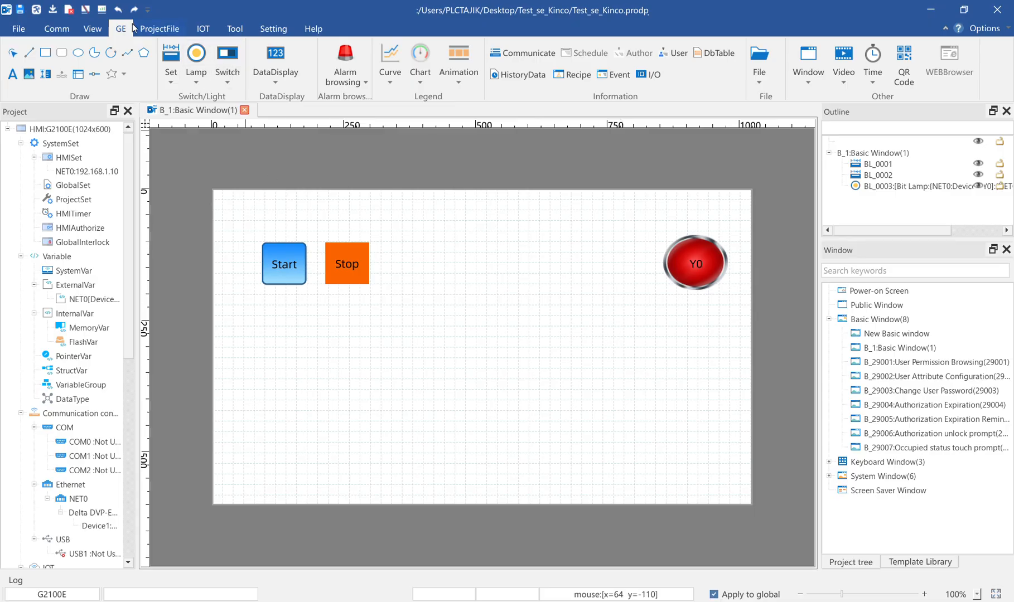
Start the online simulation with the default parameters and bring the guipro simulator window to the front
click(234, 29)
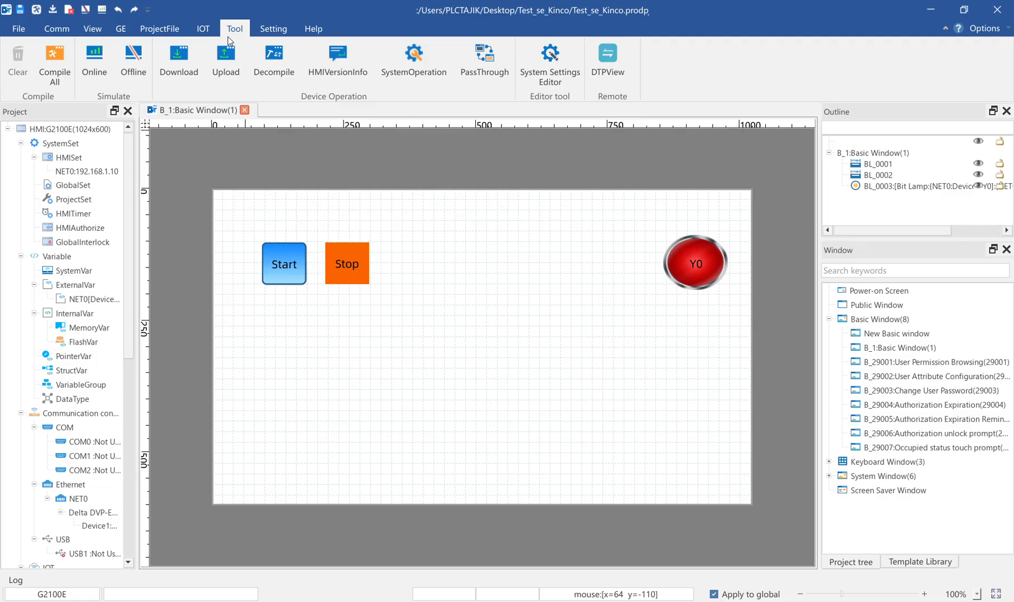
click(94, 58)
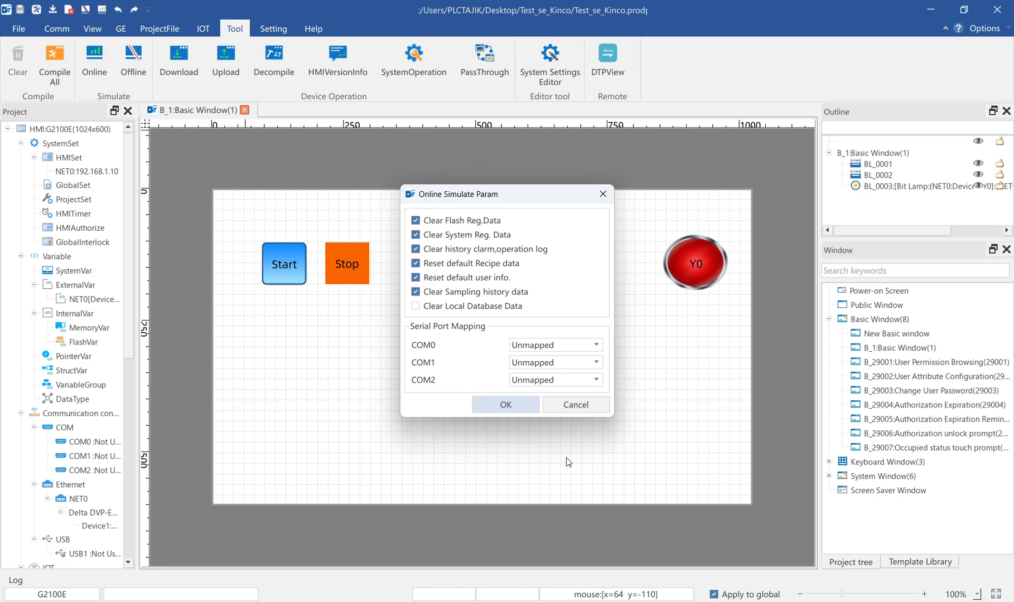
click(498, 410)
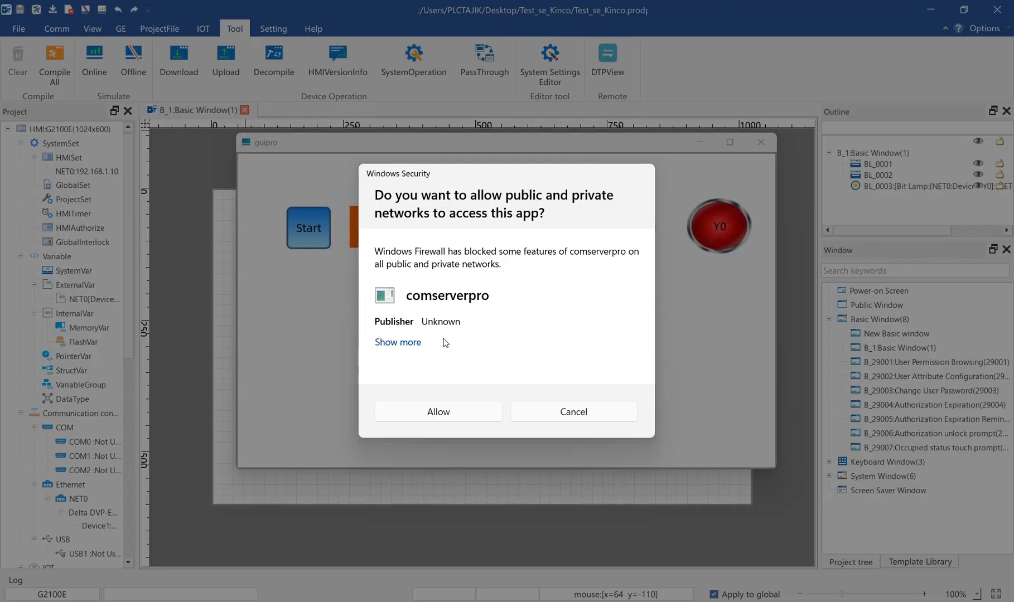
click(457, 413)
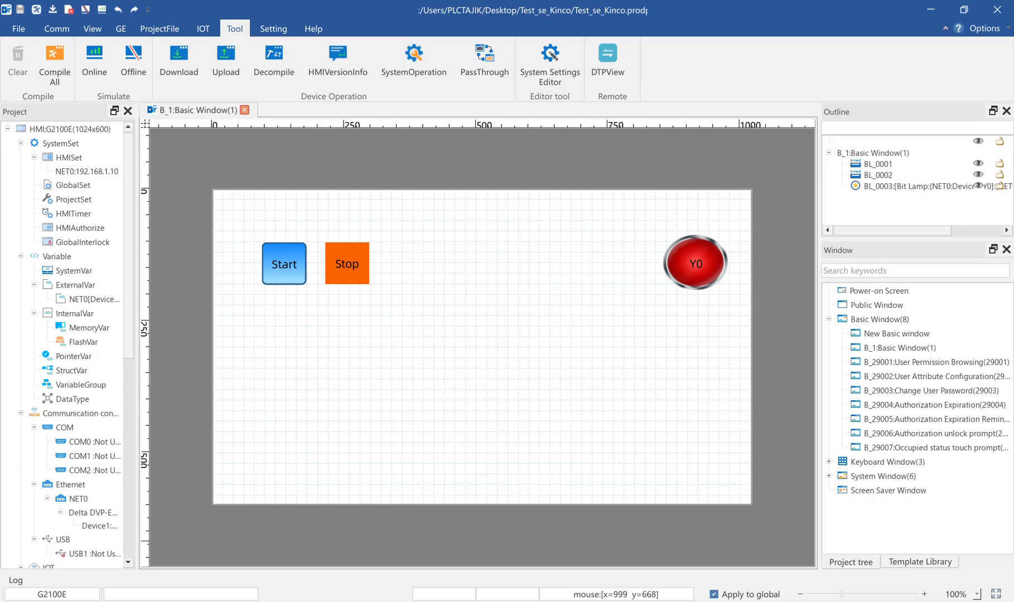
click(760, 601)
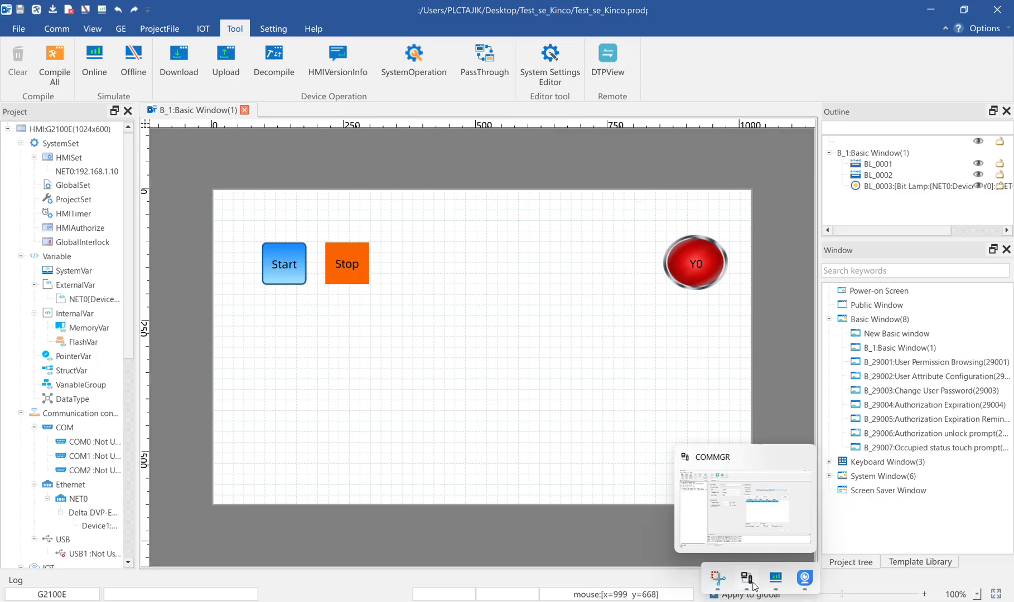
click(775, 579)
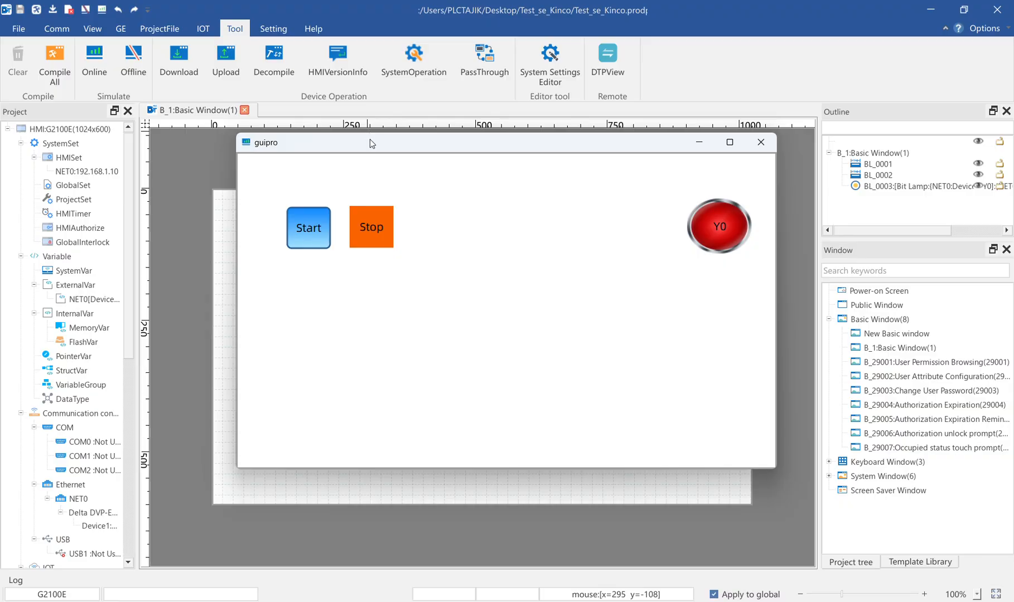
drag(371, 143, 413, 136)
Minimize the HMI editor and arrange a reduced Delta ISPSoft window and the simulator so the whole Prog0 rung stays visible
click(930, 10)
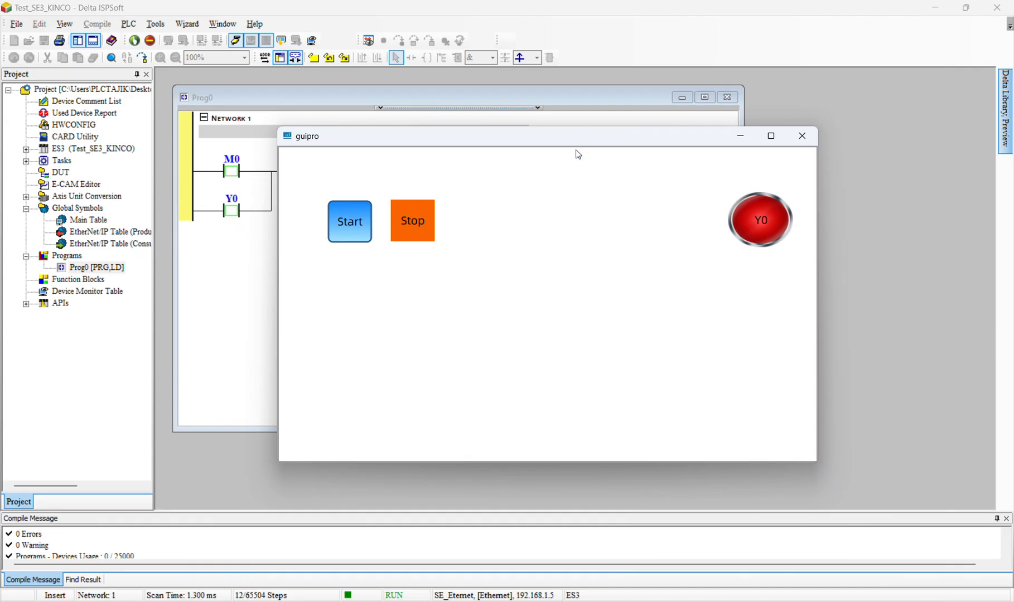
drag(536, 145, 695, 136)
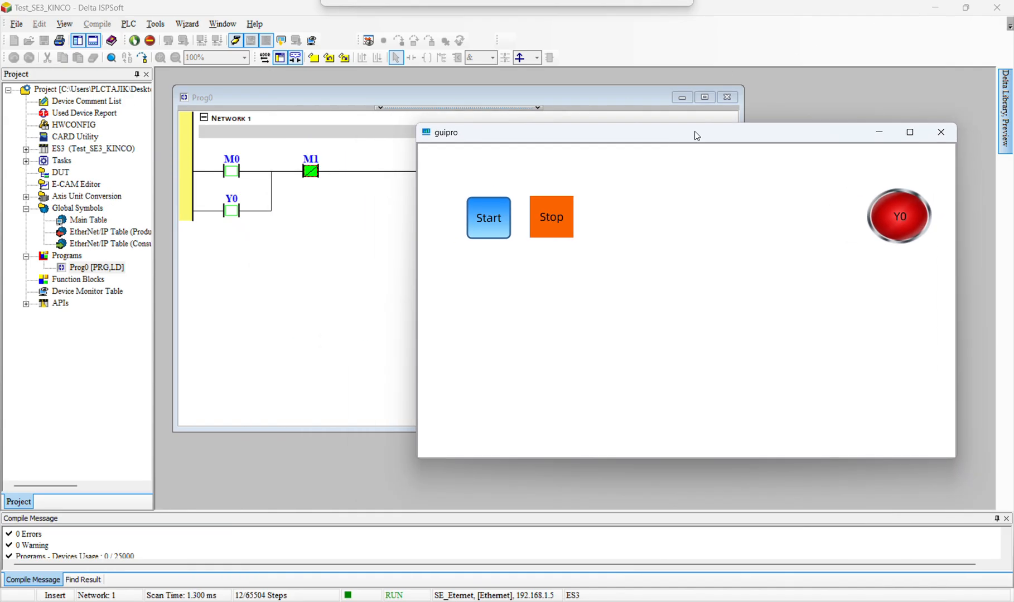
click(966, 7)
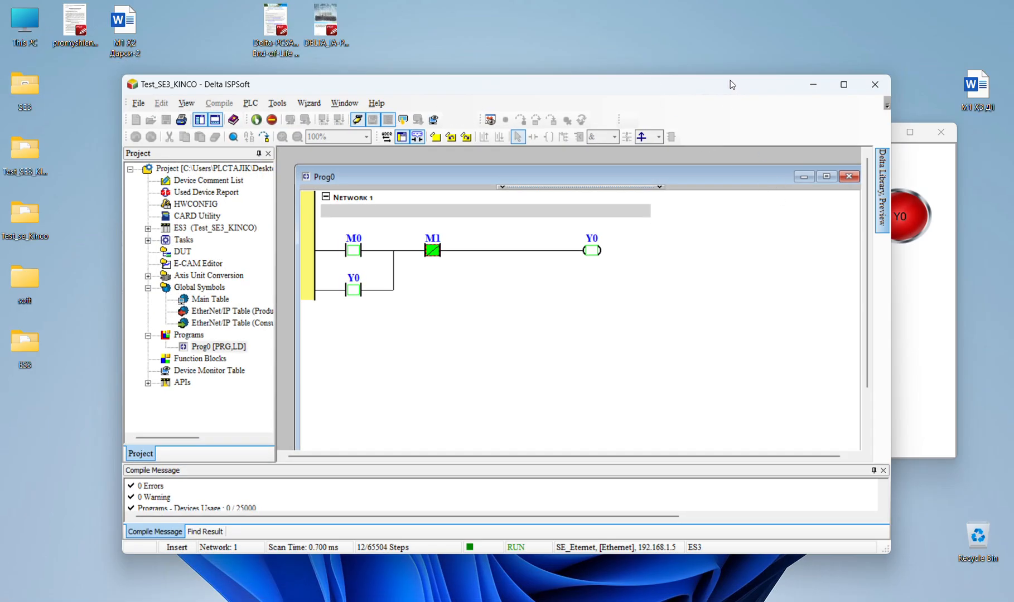
drag(732, 74, 733, 29)
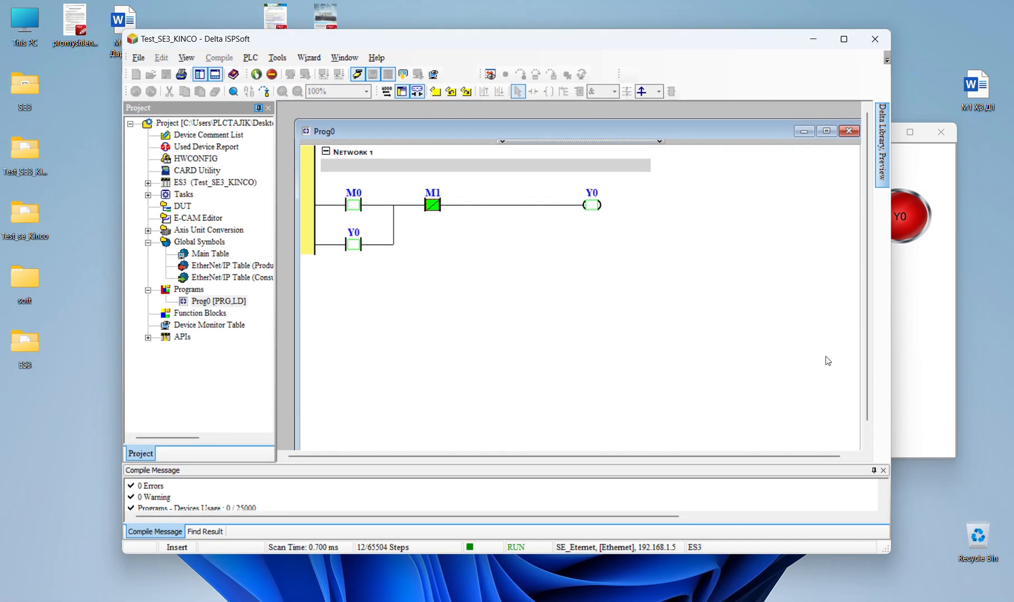
drag(890, 552, 760, 601)
drag(307, 12, 183, 20)
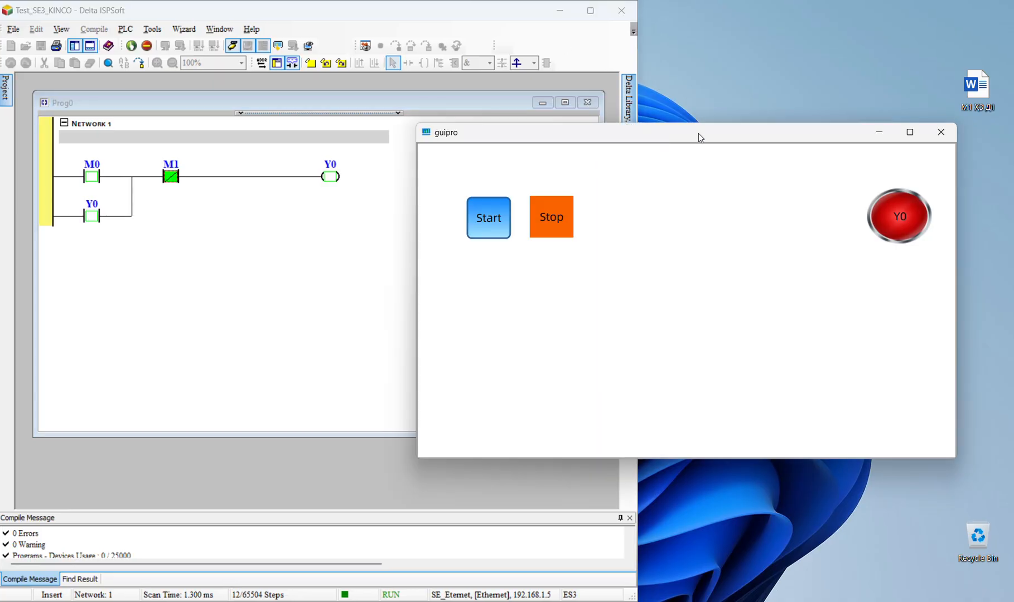
drag(697, 133, 553, 279)
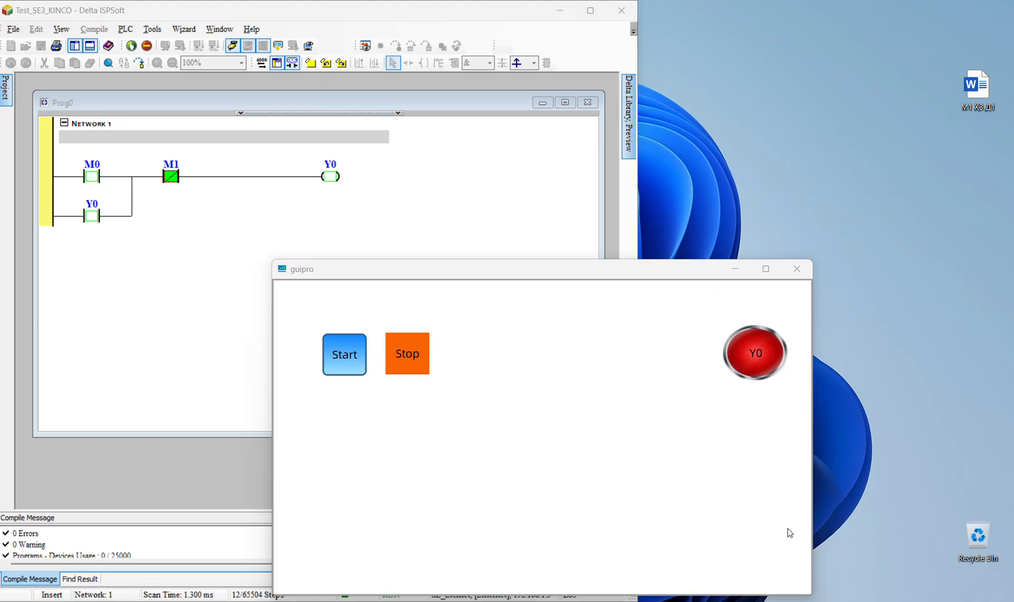
Switch to the e2eSoft iVCam view of the PLC, place it beside ISPSoft, and bring the simulator back in front
click(804, 579)
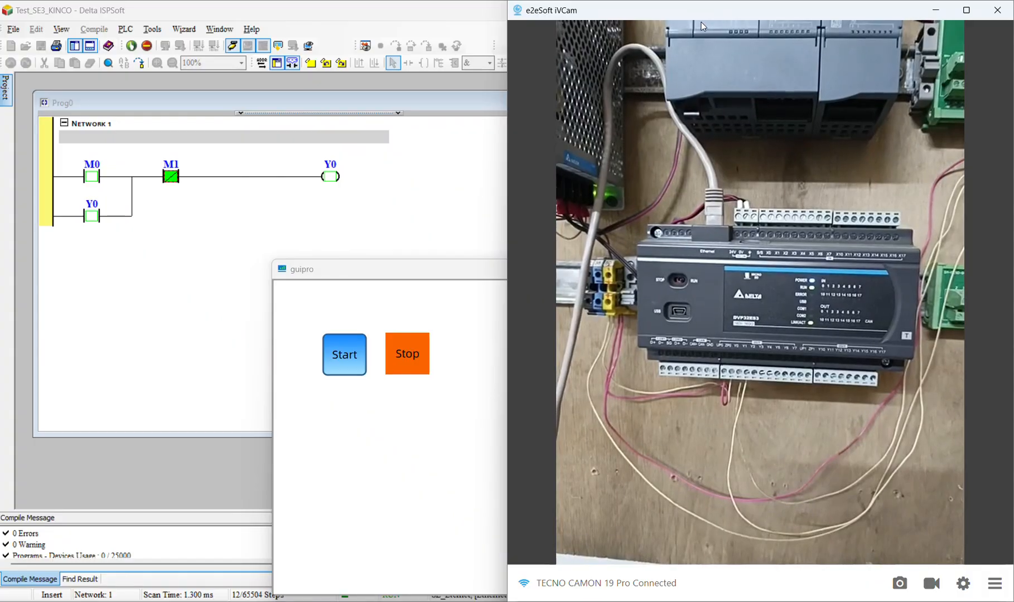
drag(701, 17, 838, 21)
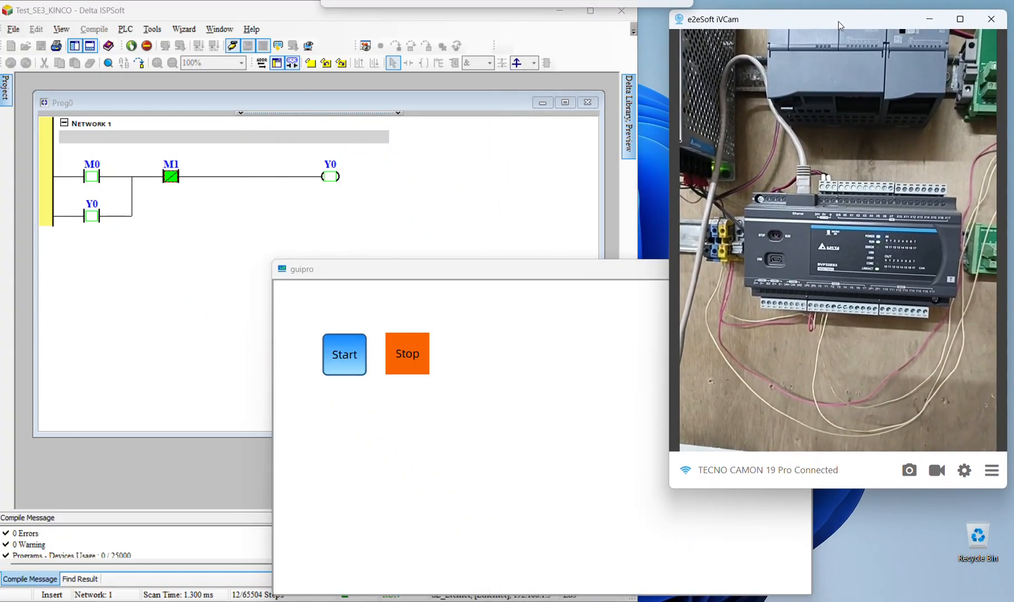
click(459, 307)
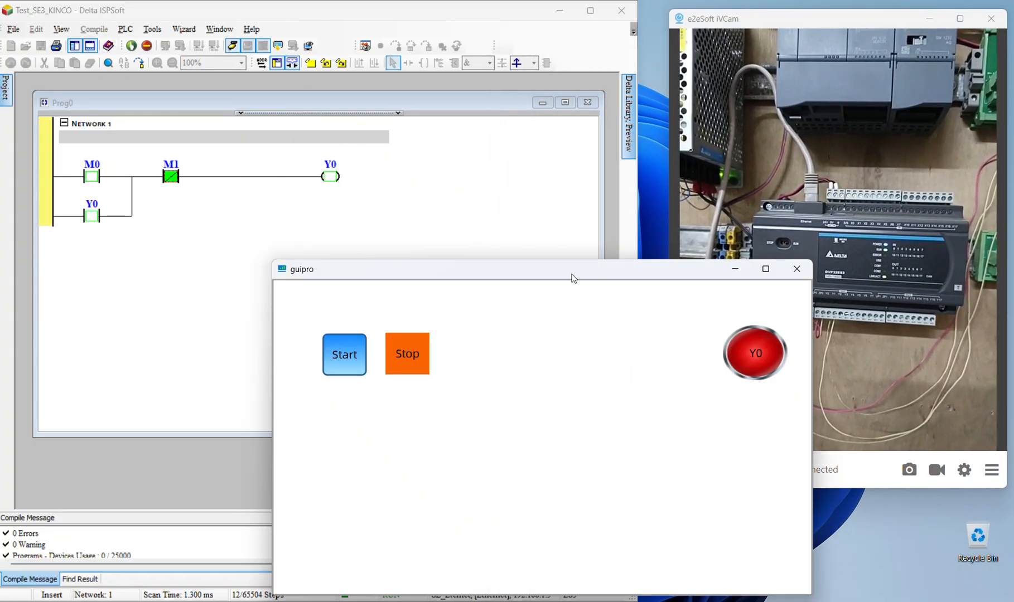
drag(570, 276, 548, 284)
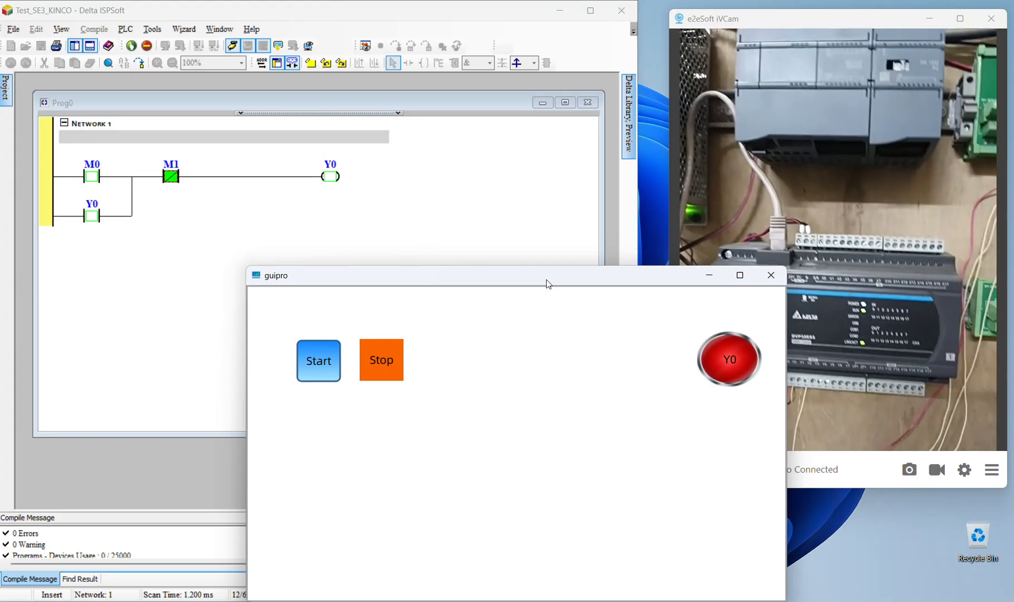
Test Y0 by operating the Start and Stop buttons twice in the simulator, and exit the simulation
click(326, 363)
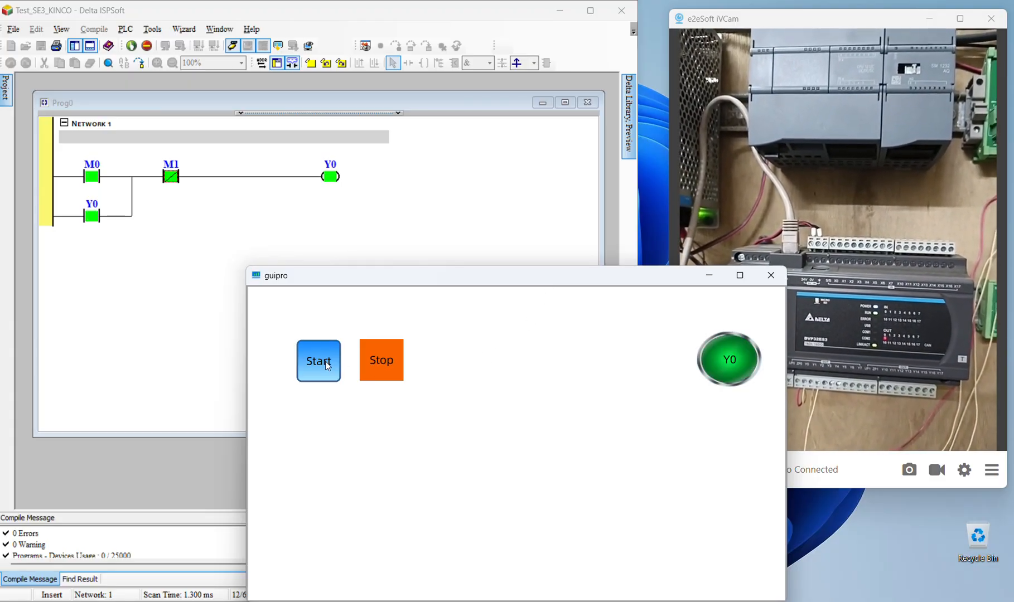
click(389, 370)
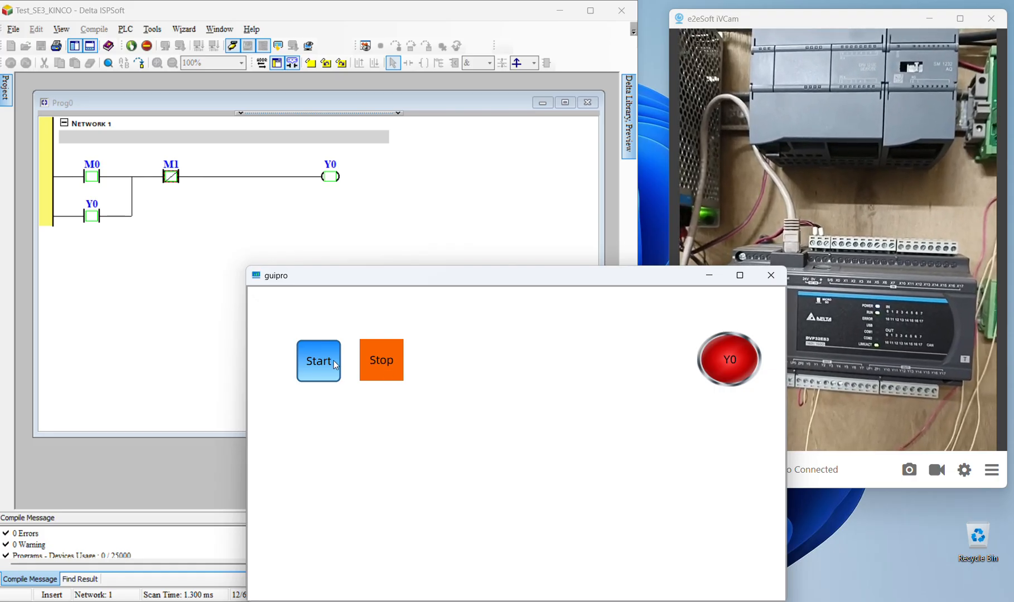
click(376, 369)
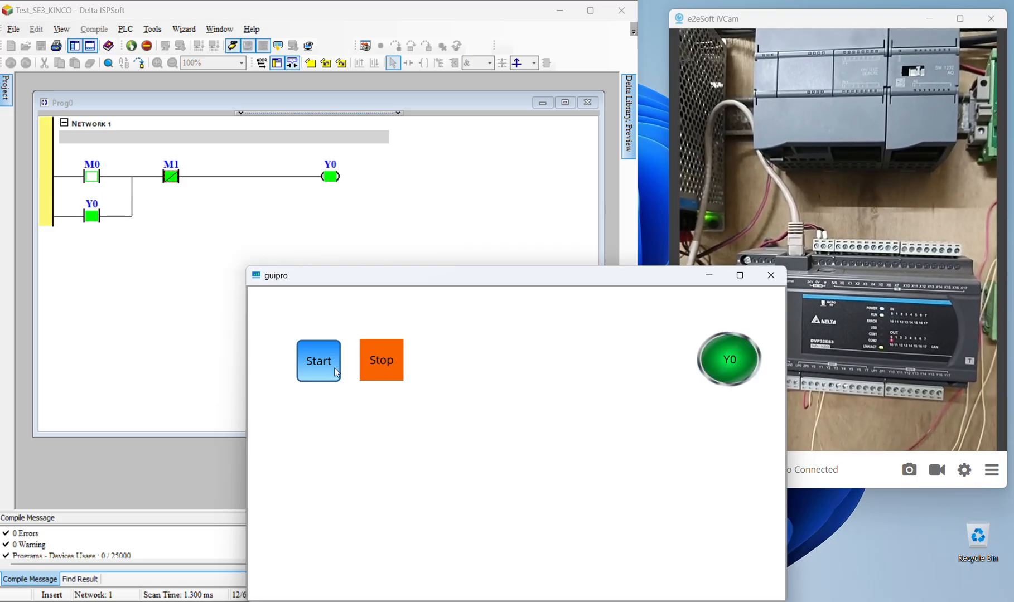
click(384, 381)
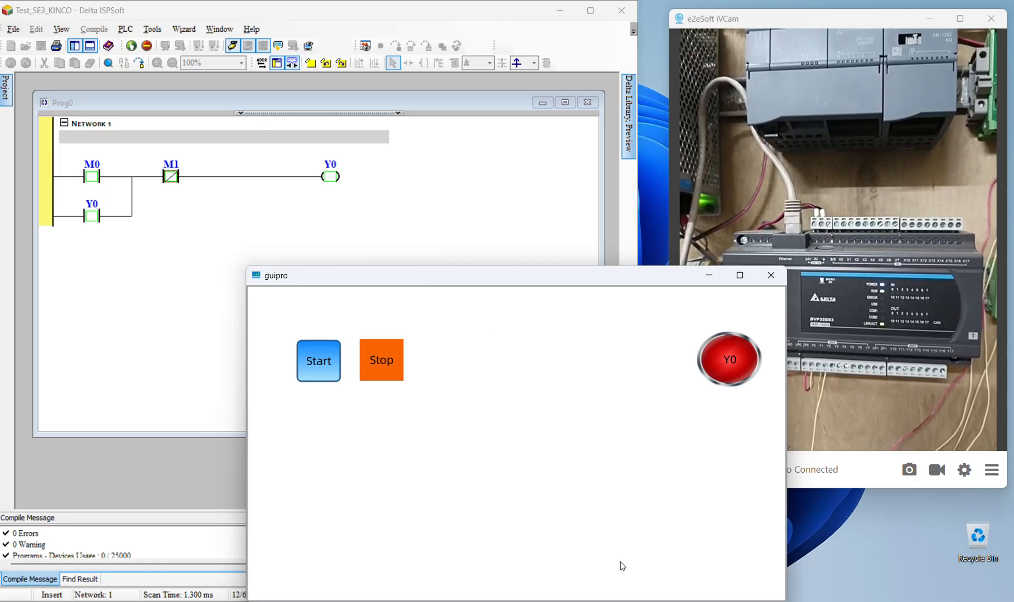
right_click(444, 441)
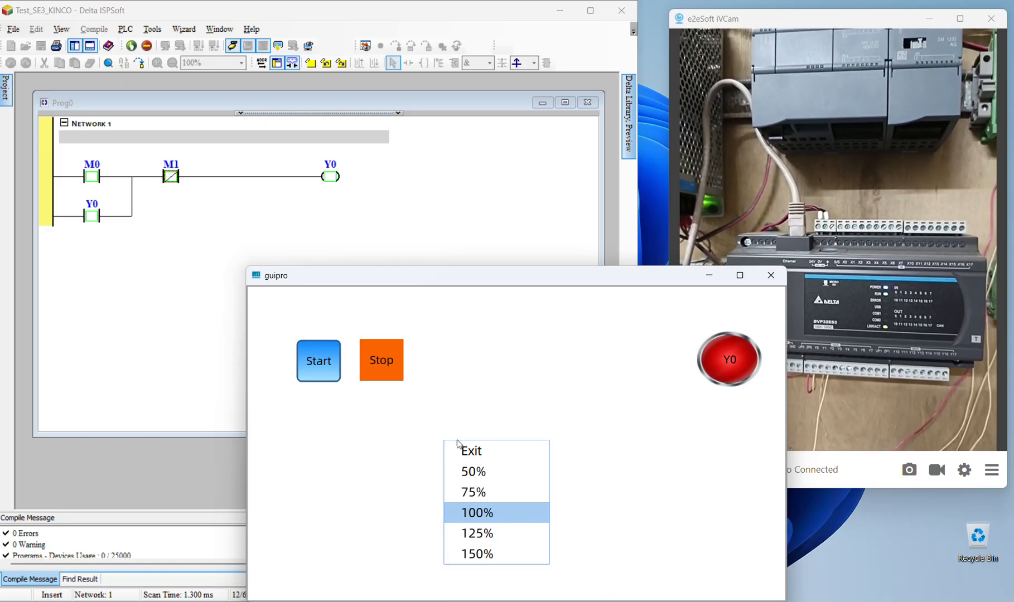
click(468, 448)
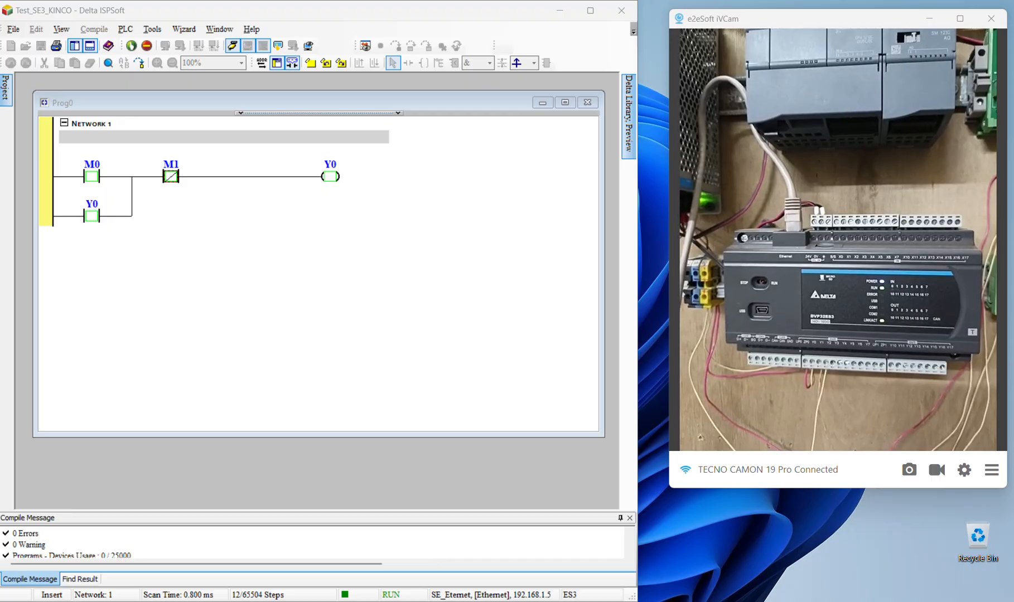